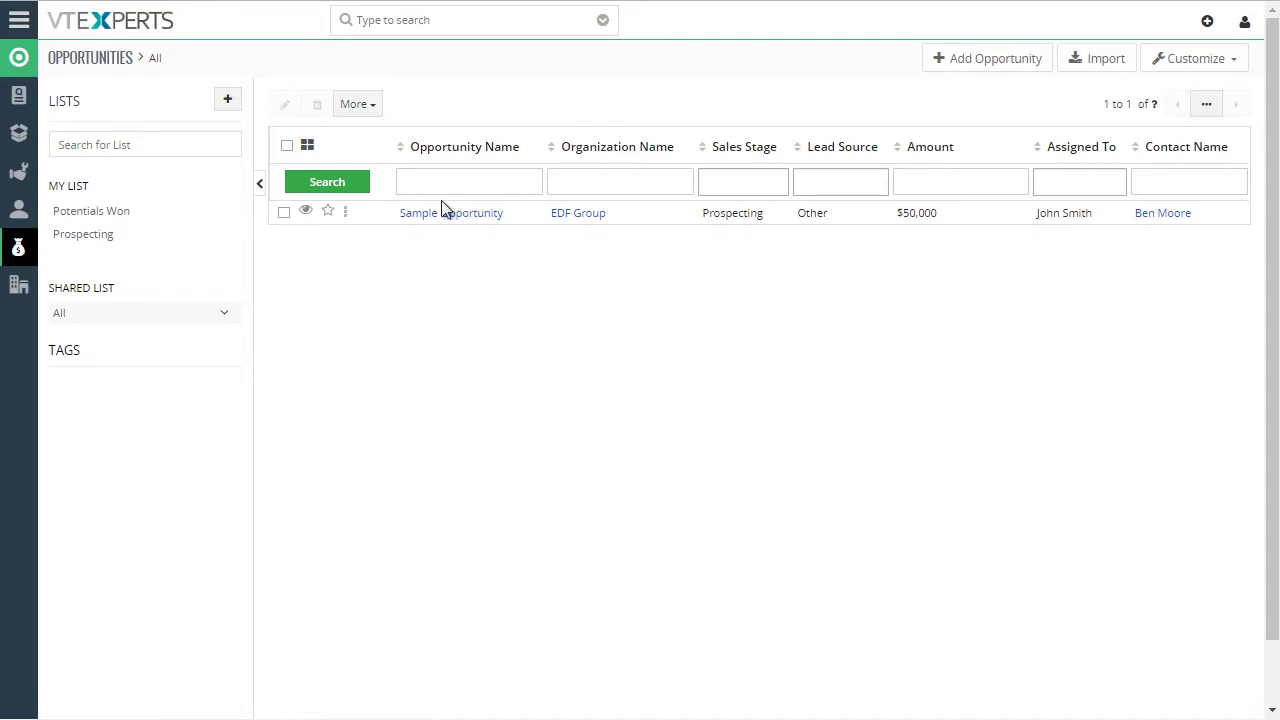
Open Sample Opportunity, start an email from the SEO Proposal template, and open the document as its recipient sees it.
left_click(477, 216)
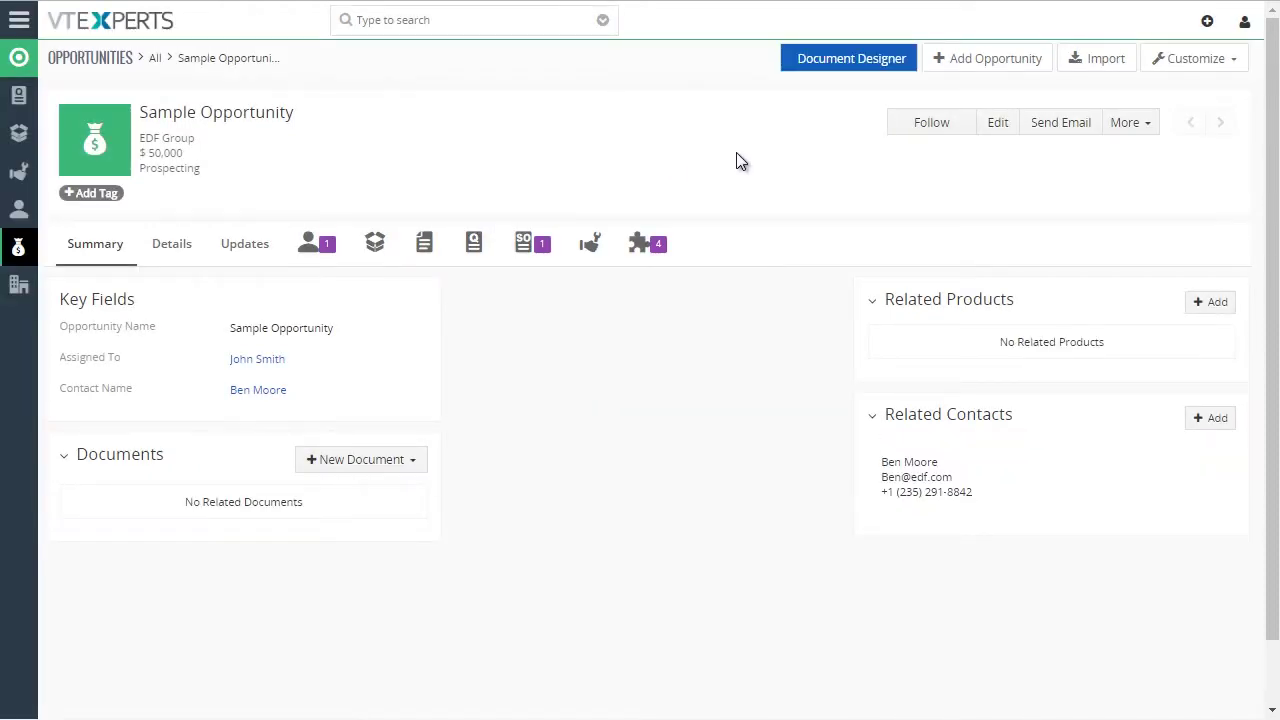
left_click(842, 58)
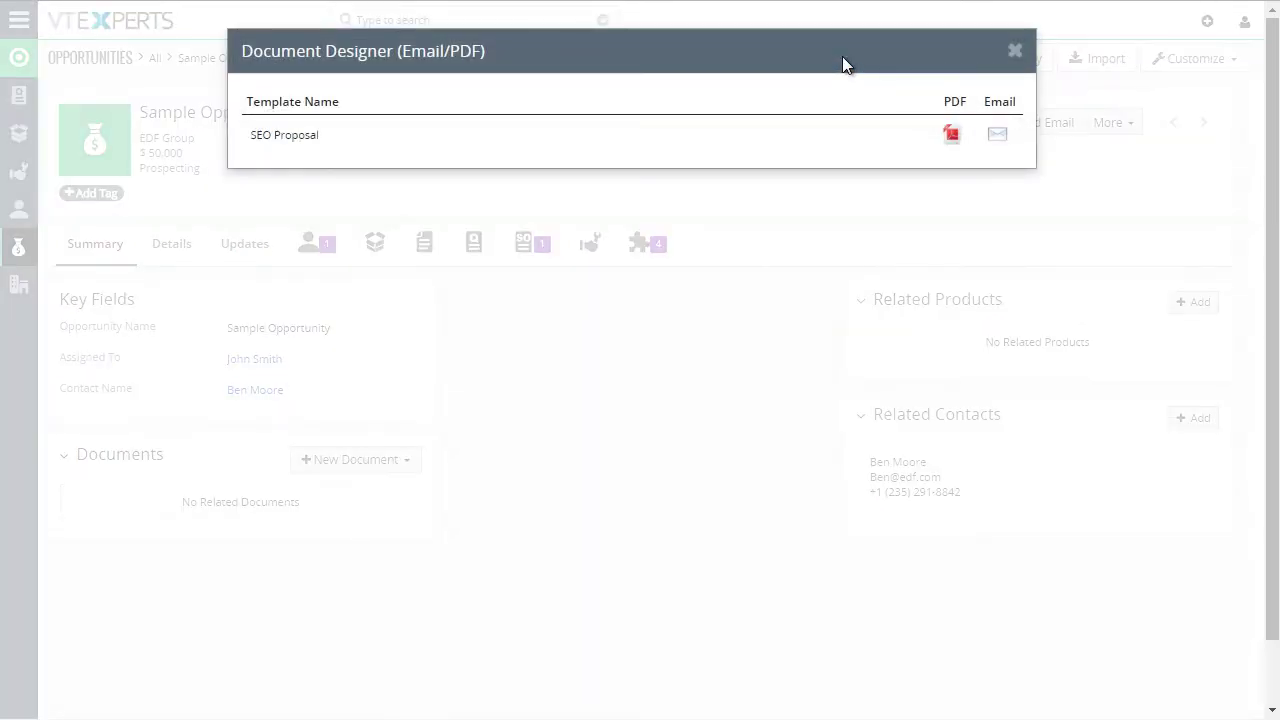
left_click(997, 135)
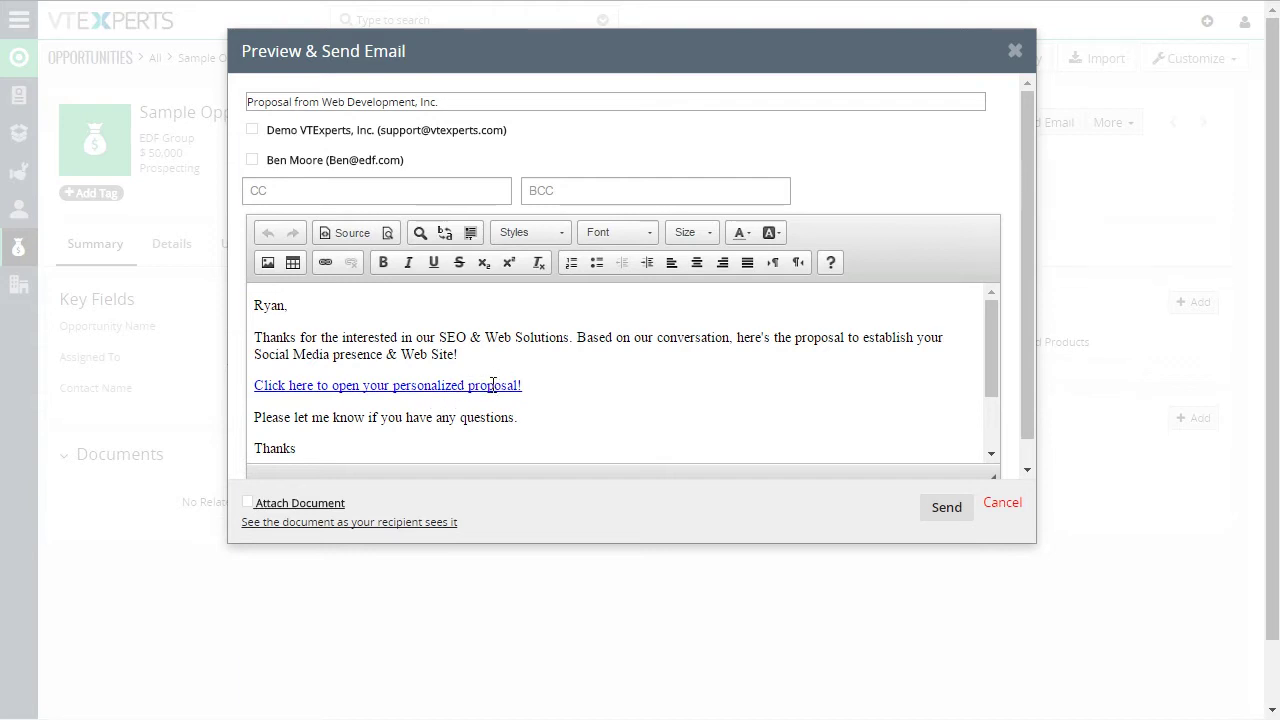
left_click(342, 523)
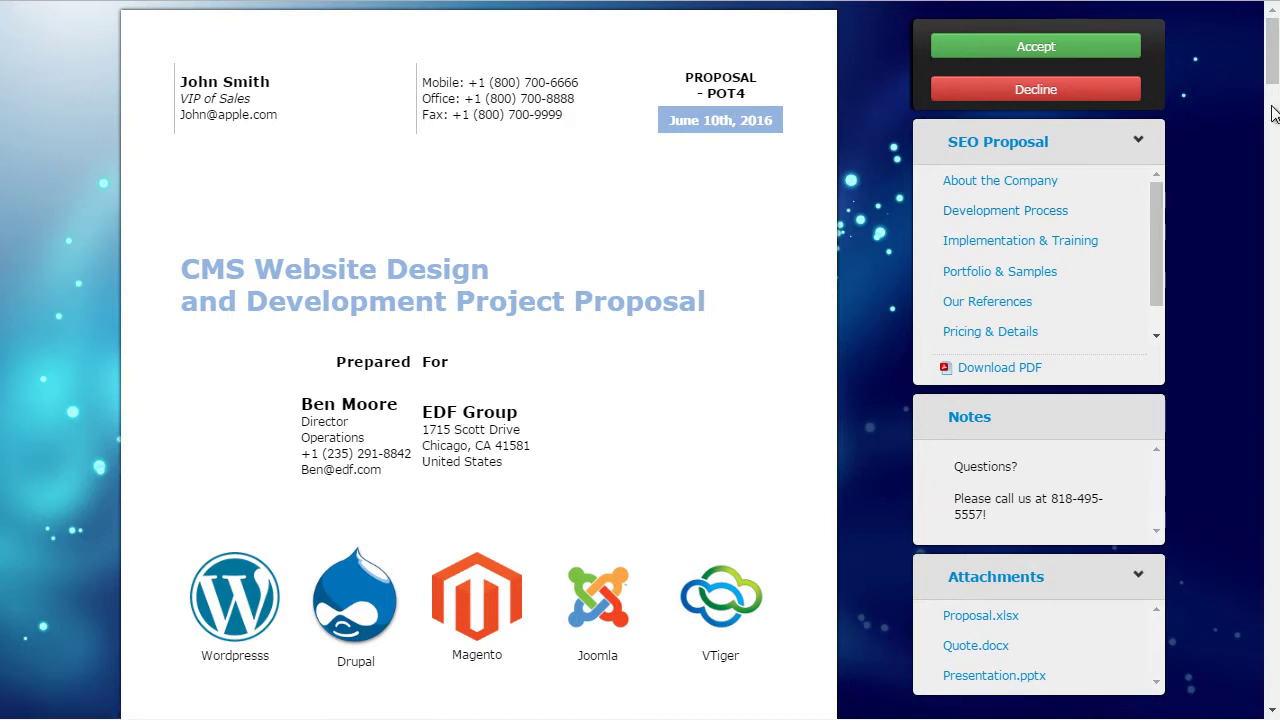
Examine the online proposal from the cover page through company, process, portfolio, references and pricing to the Accept & Sign section.
left_click_drag(1273, 75, 1273, 80)
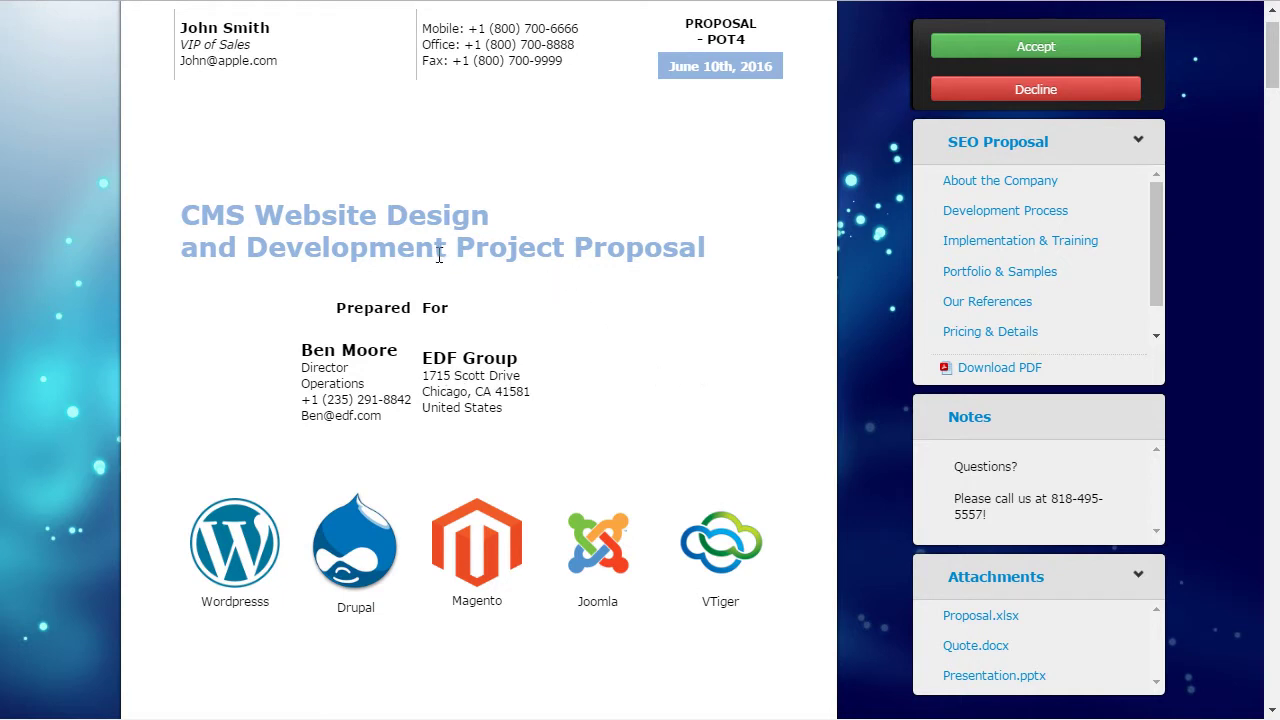
left_click_drag(1271, 67, 1265, 95)
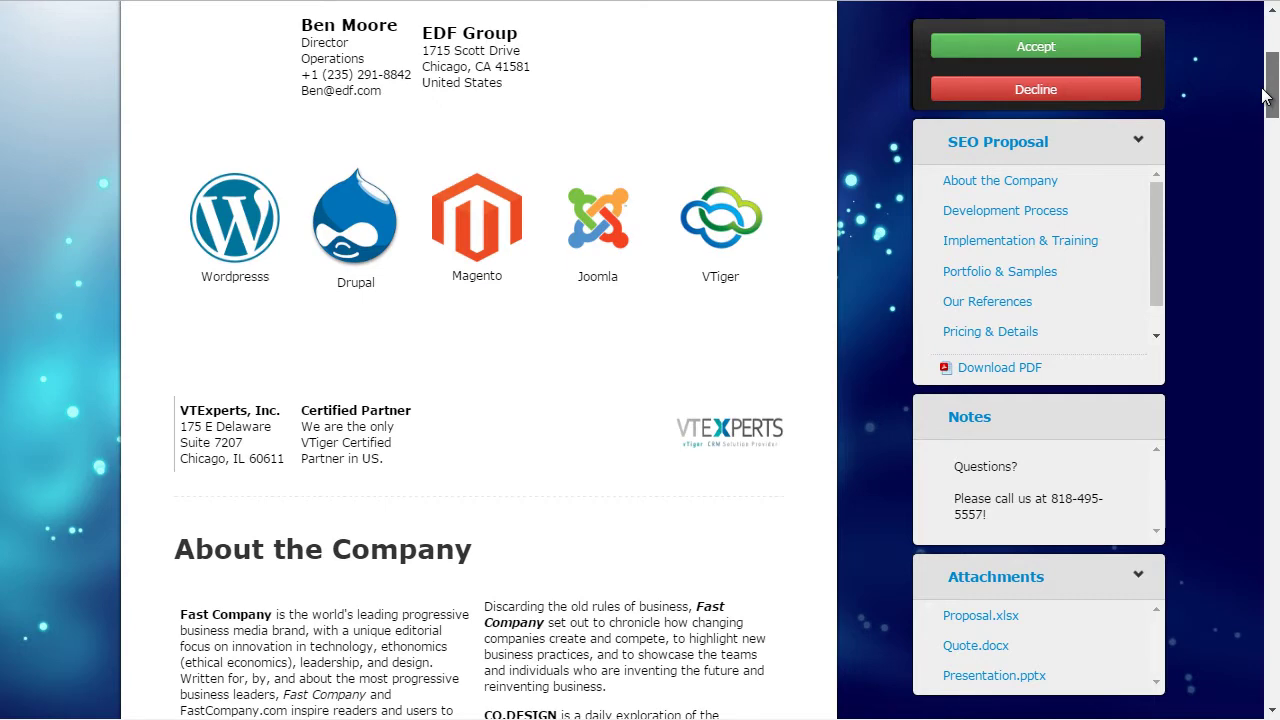
scroll(185, 212, "down", 2)
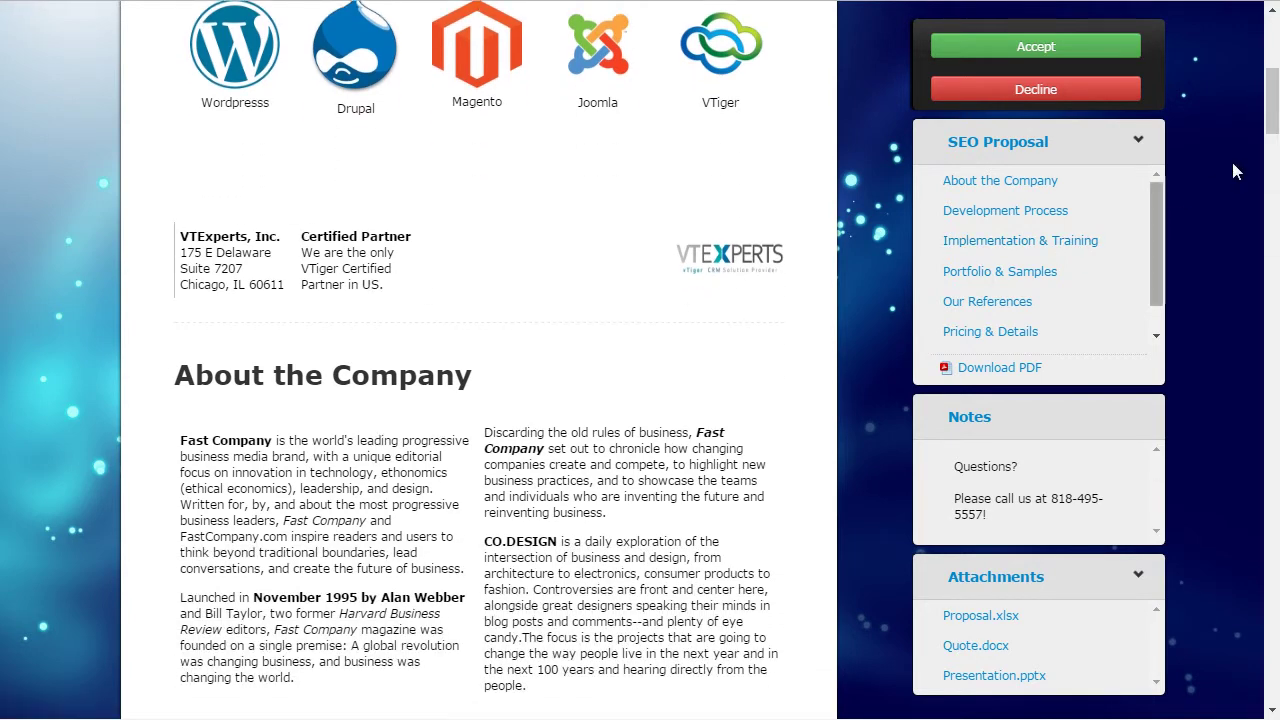
left_click_drag(1270, 136, 1267, 212)
scroll(475, 272, "down", 14)
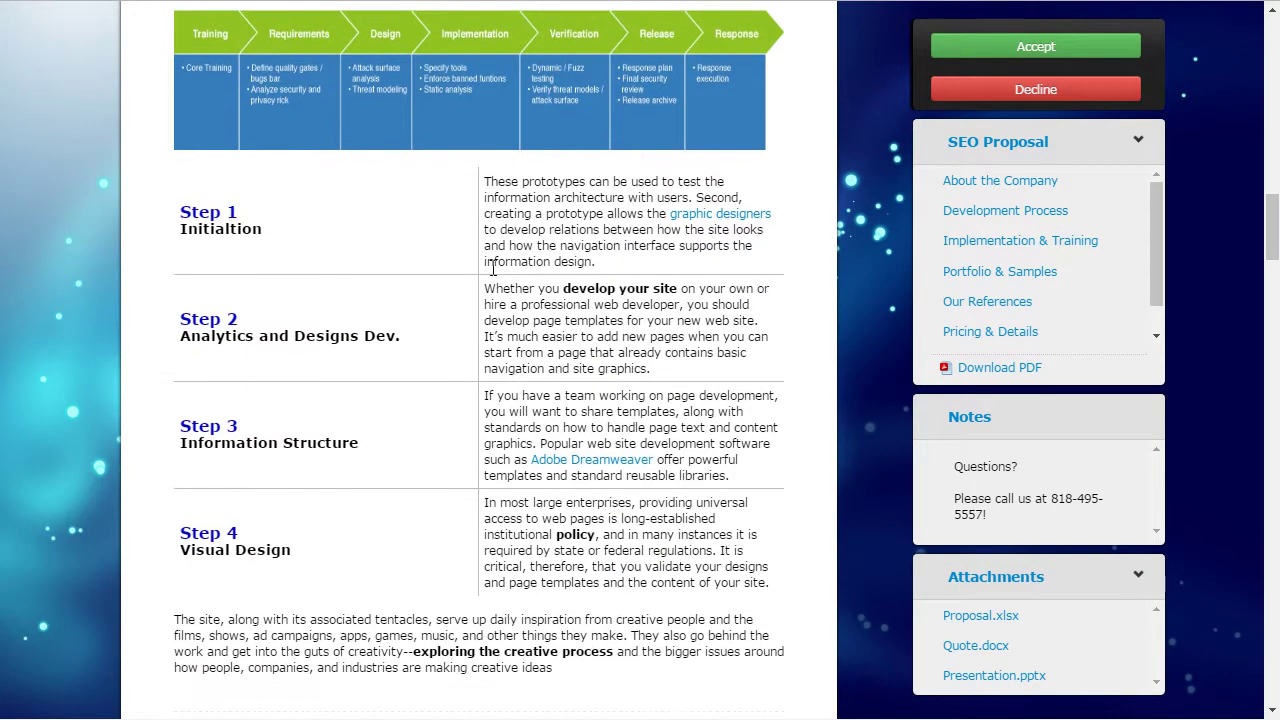
scroll(470, 278, "down", 6)
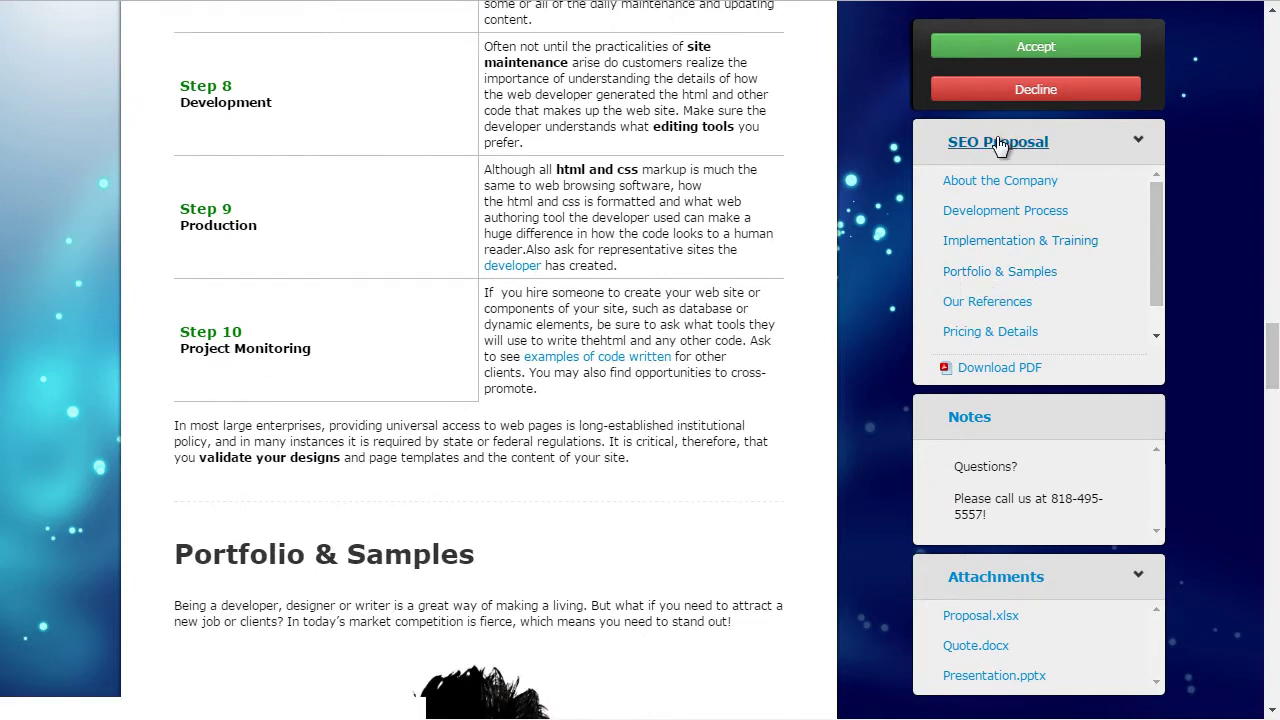
left_click(1018, 278)
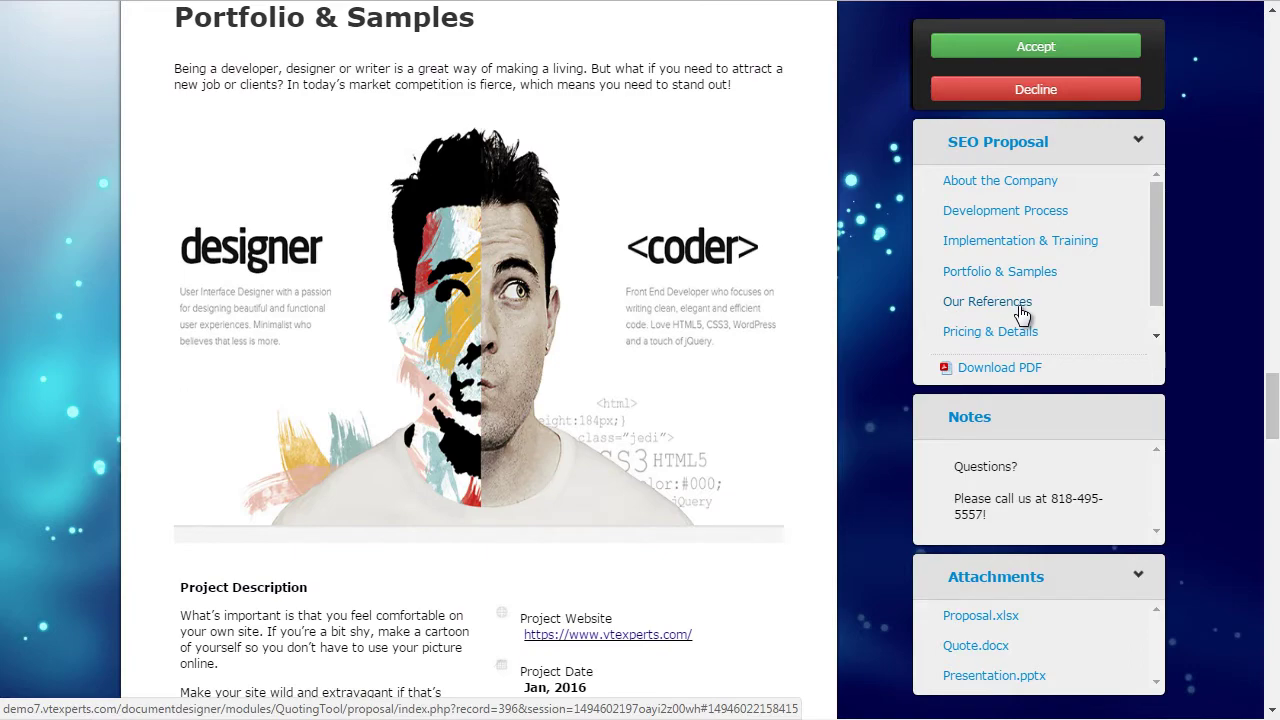
left_click(1022, 315)
scroll(614, 278, "down", 1)
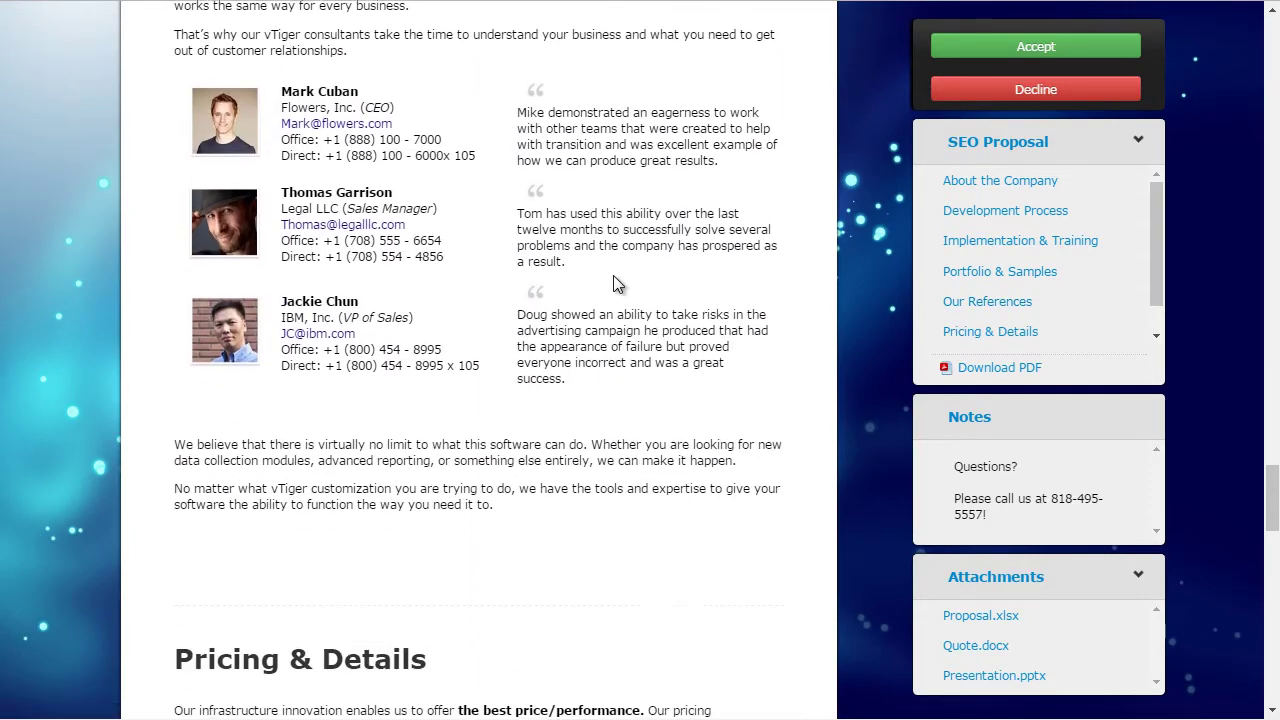
scroll(600, 278, "down", 6)
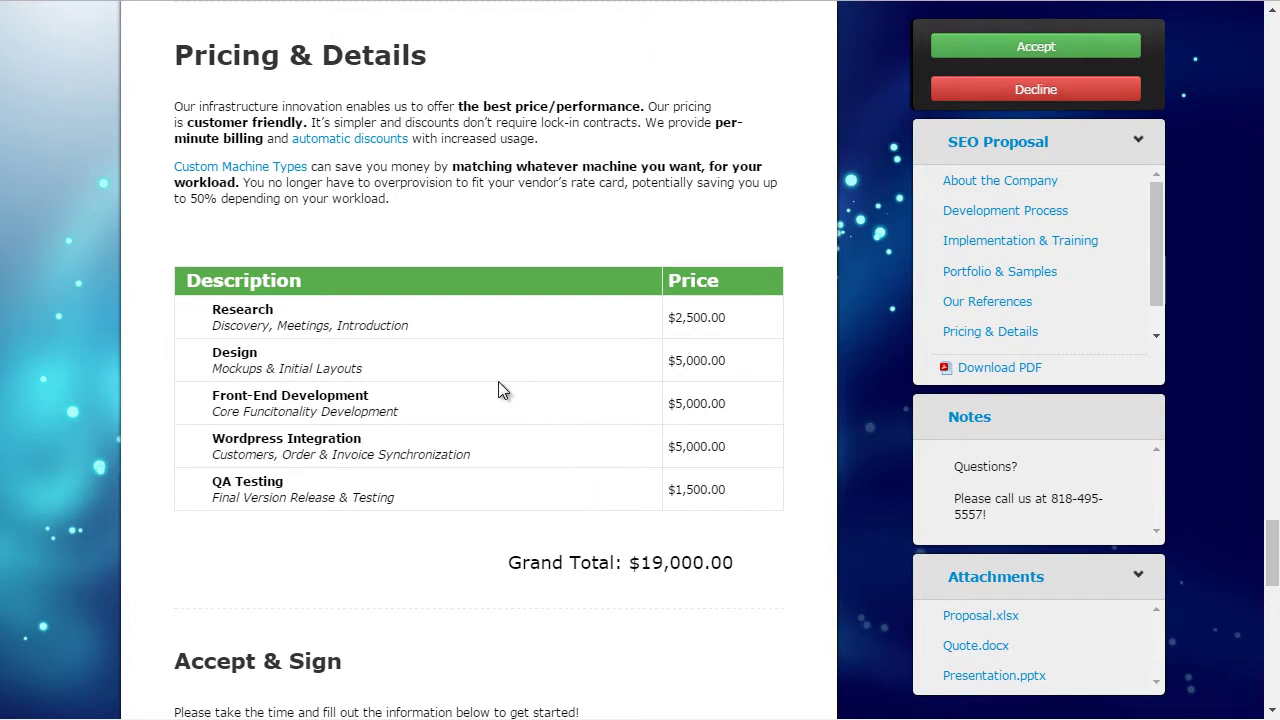
scroll(573, 358, "down", 4)
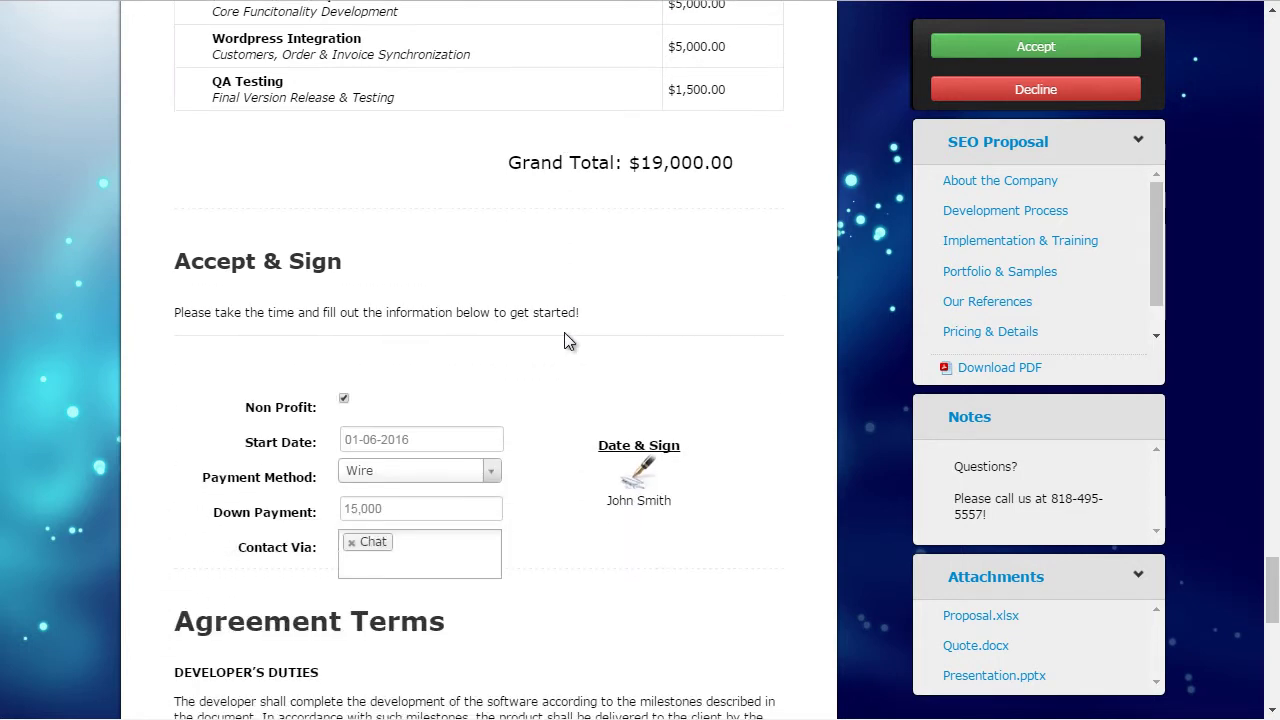
Fill in the Accept & Sign form with start date 01-31-2016, payment method Credit Card and Phone as an additional contact option.
scroll(445, 283, "down", 1)
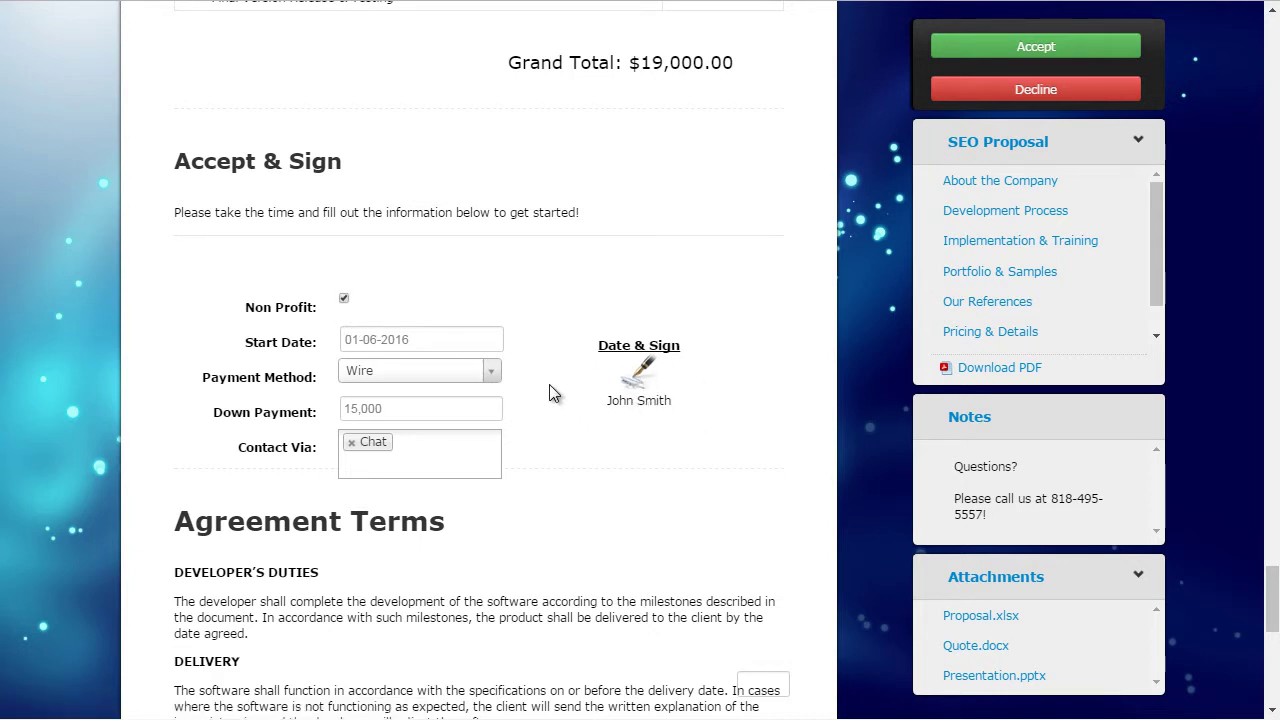
left_click(441, 343)
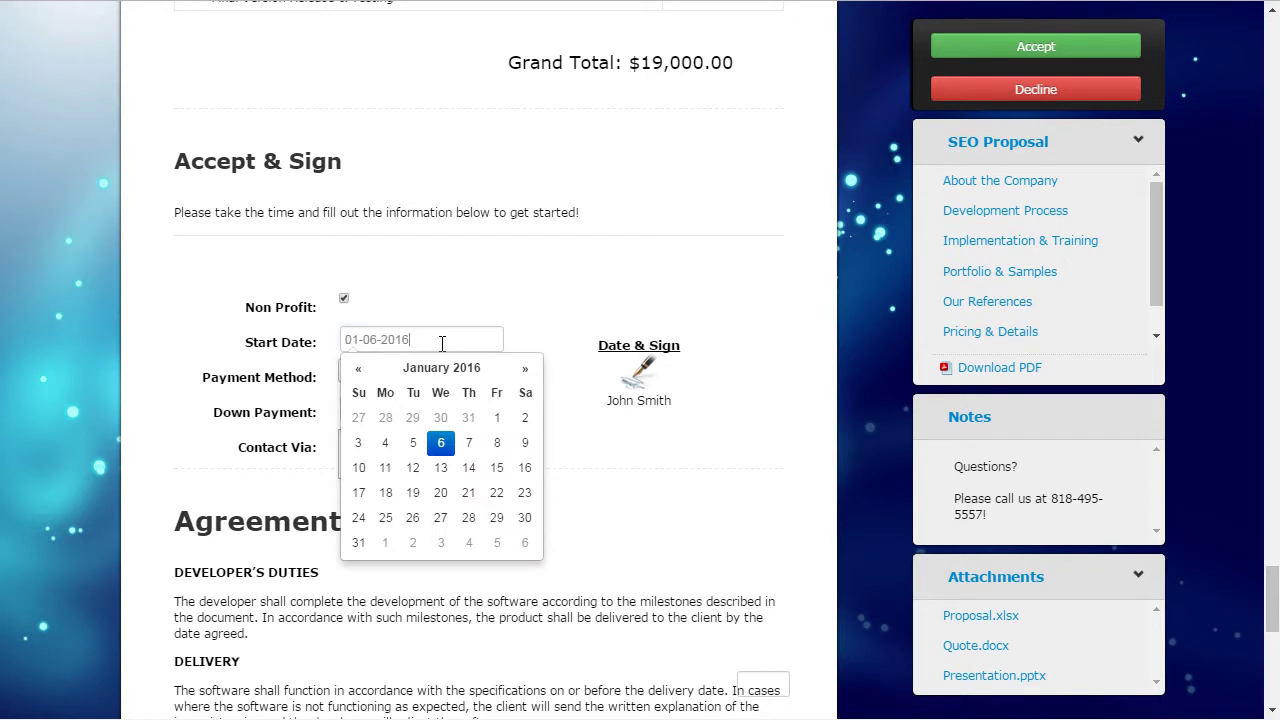
left_click(362, 543)
left_click(392, 372)
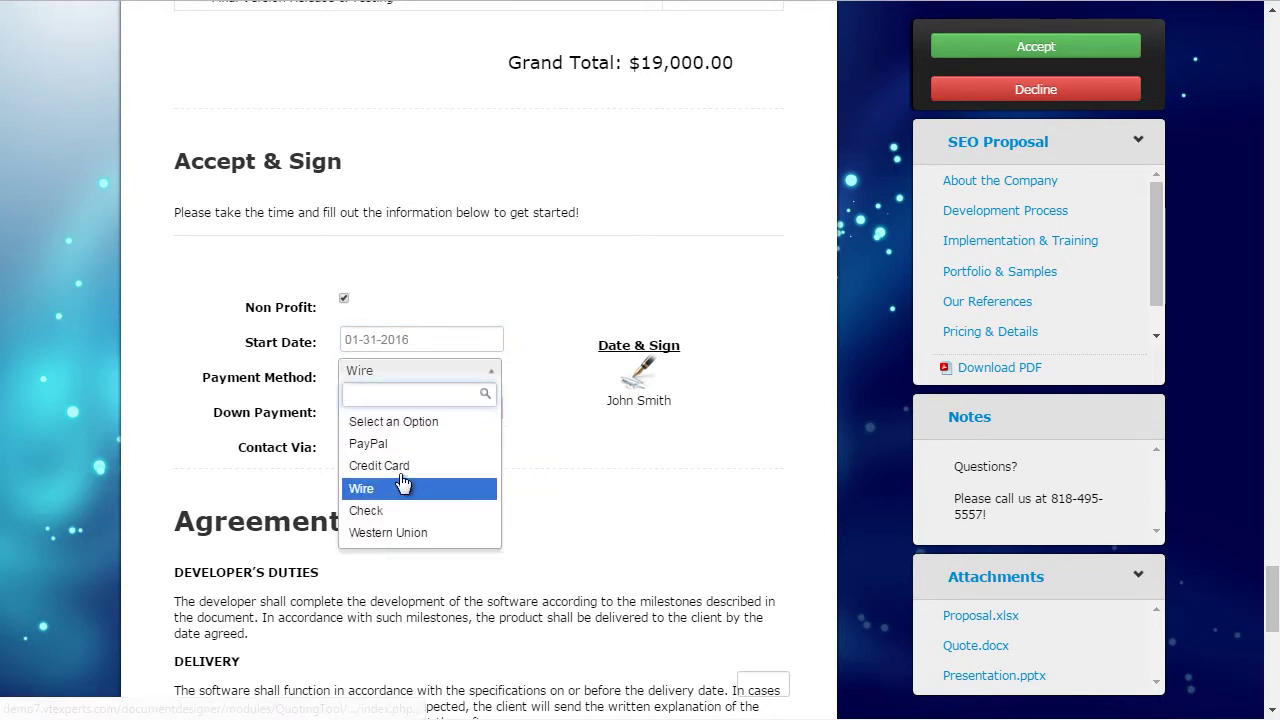
left_click(400, 460)
left_click(412, 412)
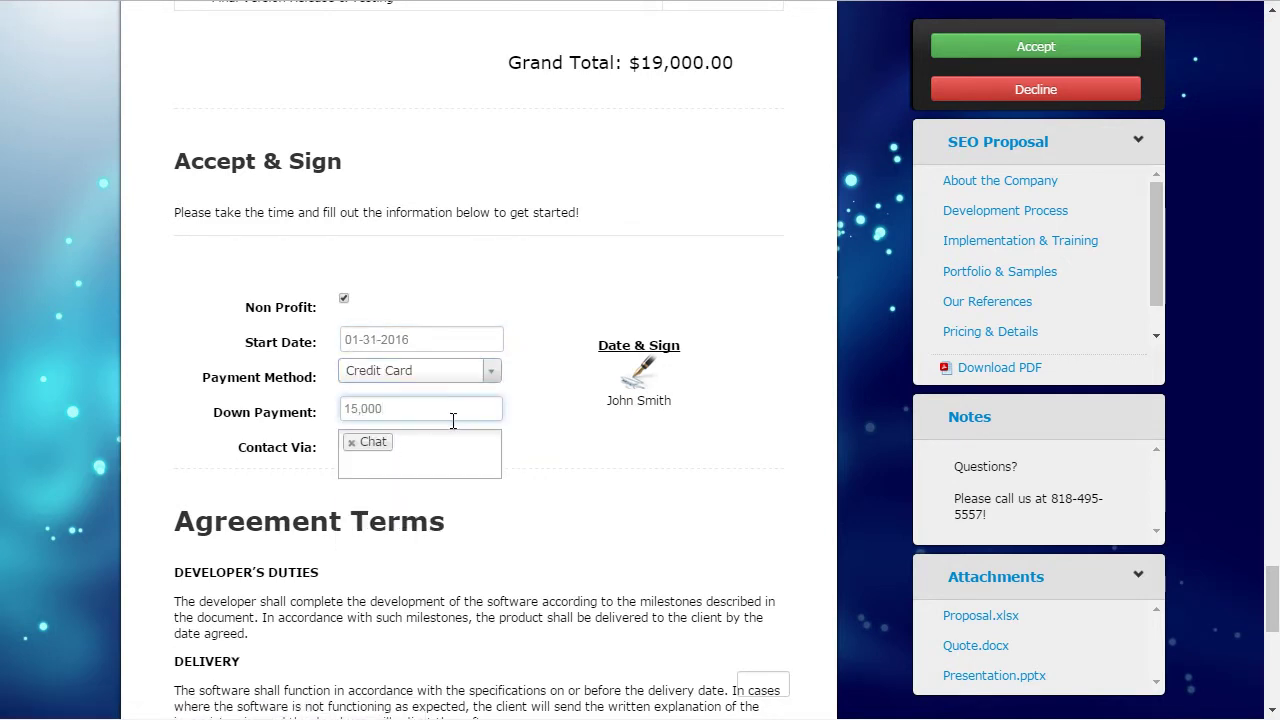
left_click(427, 458)
left_click(414, 493)
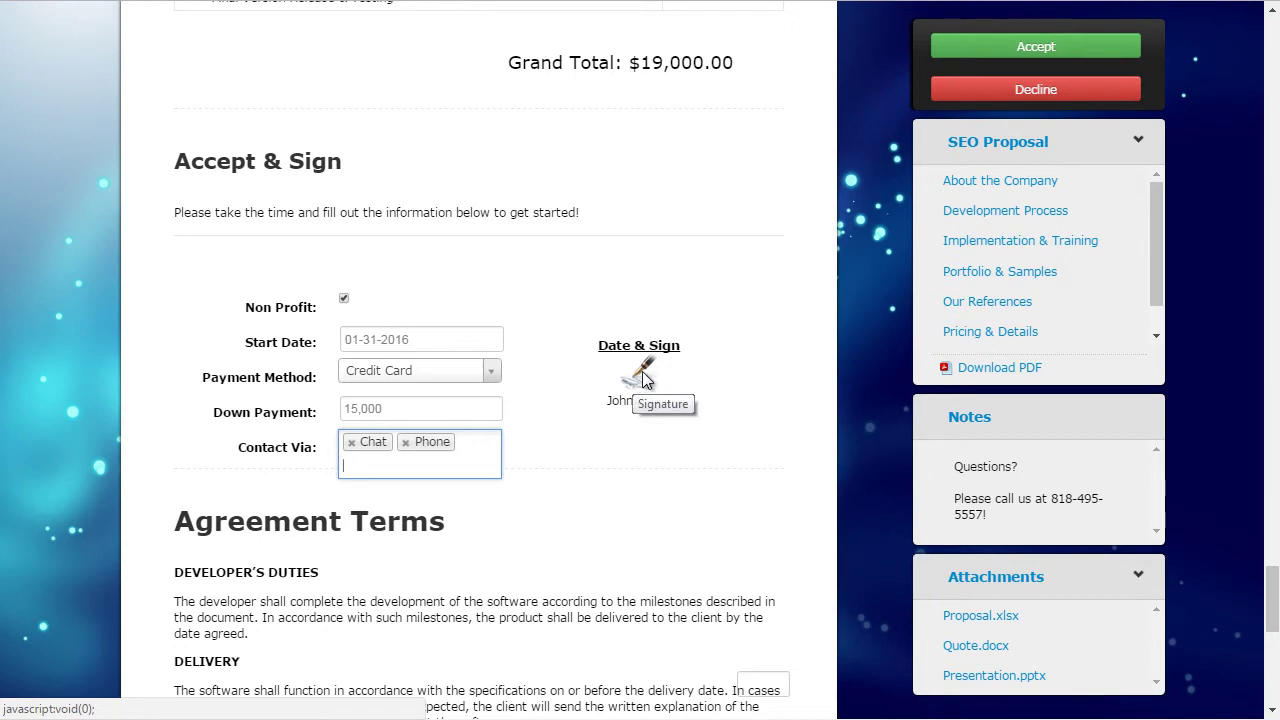
Accept the proposal with a hand-drawn signature and the signer's printed name.
left_click(1030, 51)
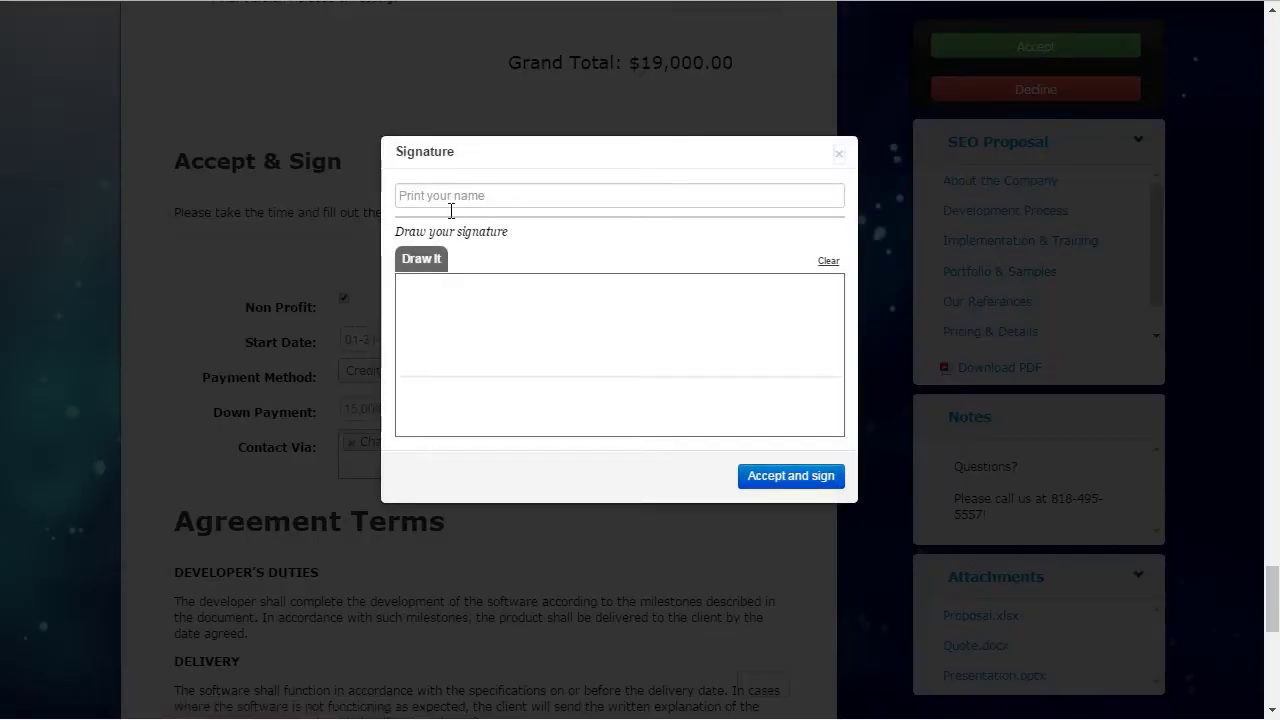
mouse_move(449, 311)
left_mouse_down()
mouse_move(488, 309)
mouse_move(614, 371)
mouse_move(748, 374)
left_mouse_up()
left_click_drag(572, 348, 690, 326)
left_click(459, 198)
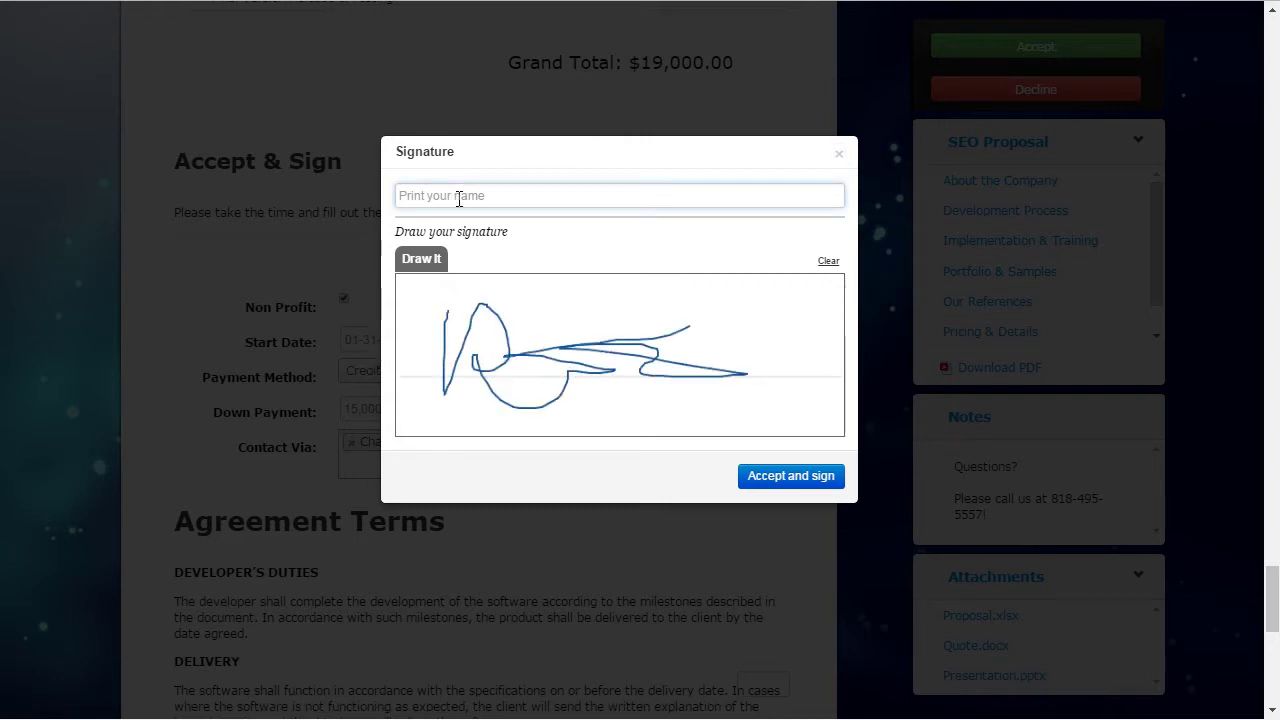
type("Tom")
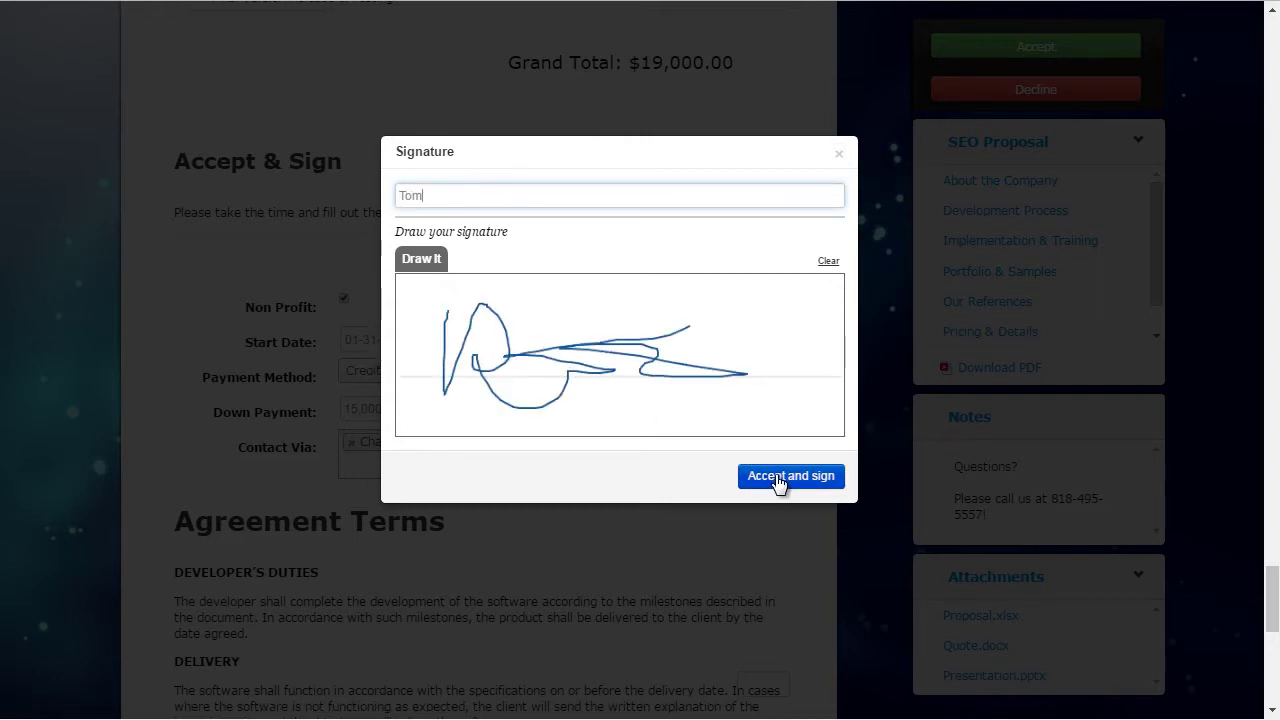
left_click(777, 478)
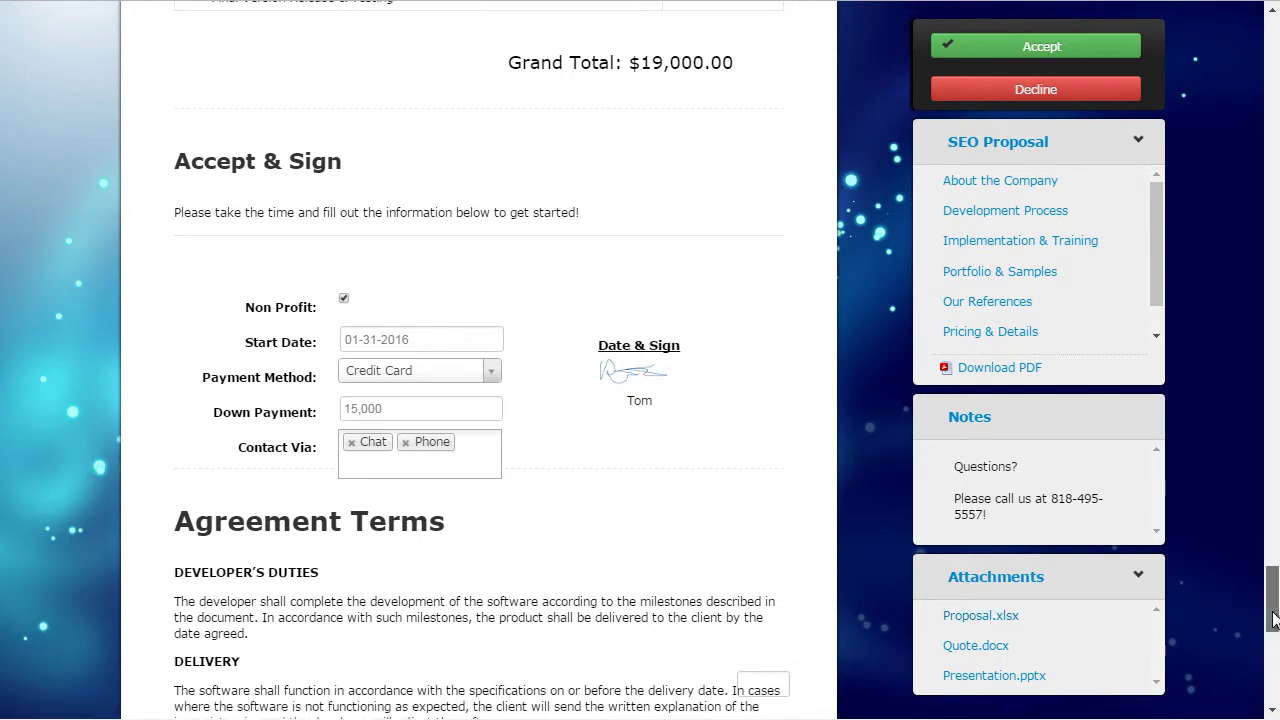
Cancel the proposal email without sending it and view the opportunity's related signed document records.
scroll(1010, 625, "down", 1)
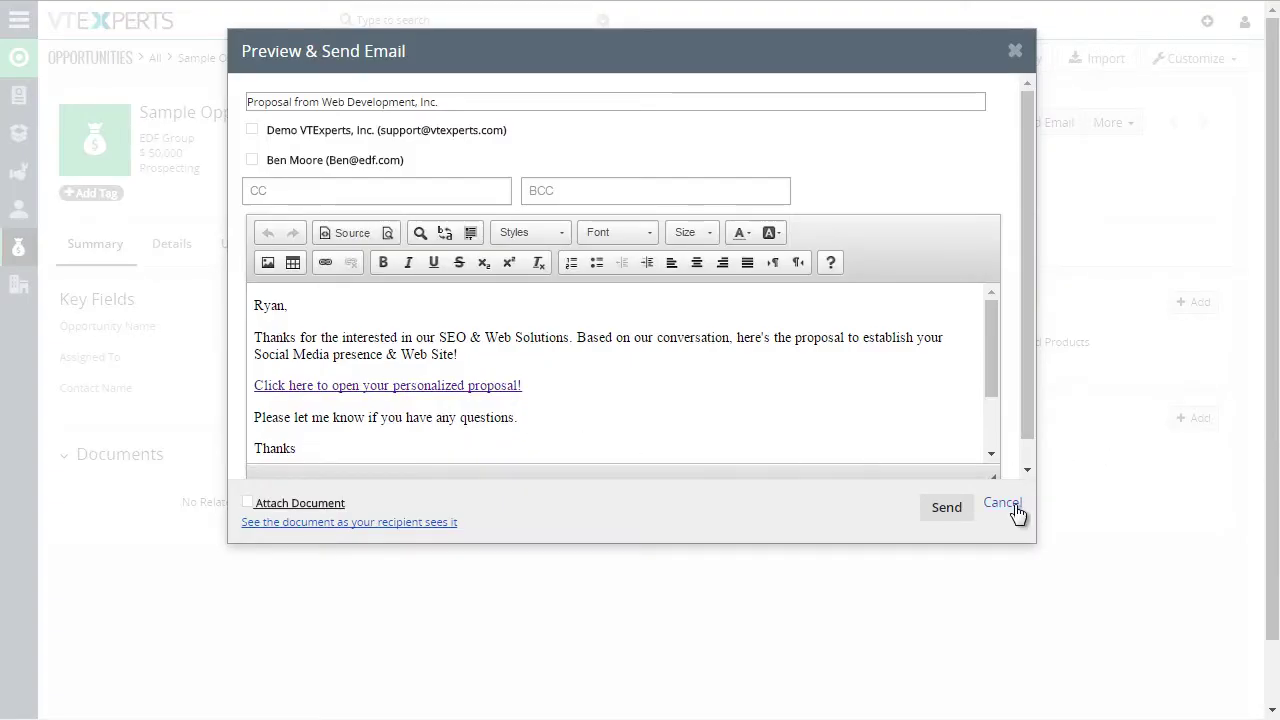
left_click(1003, 503)
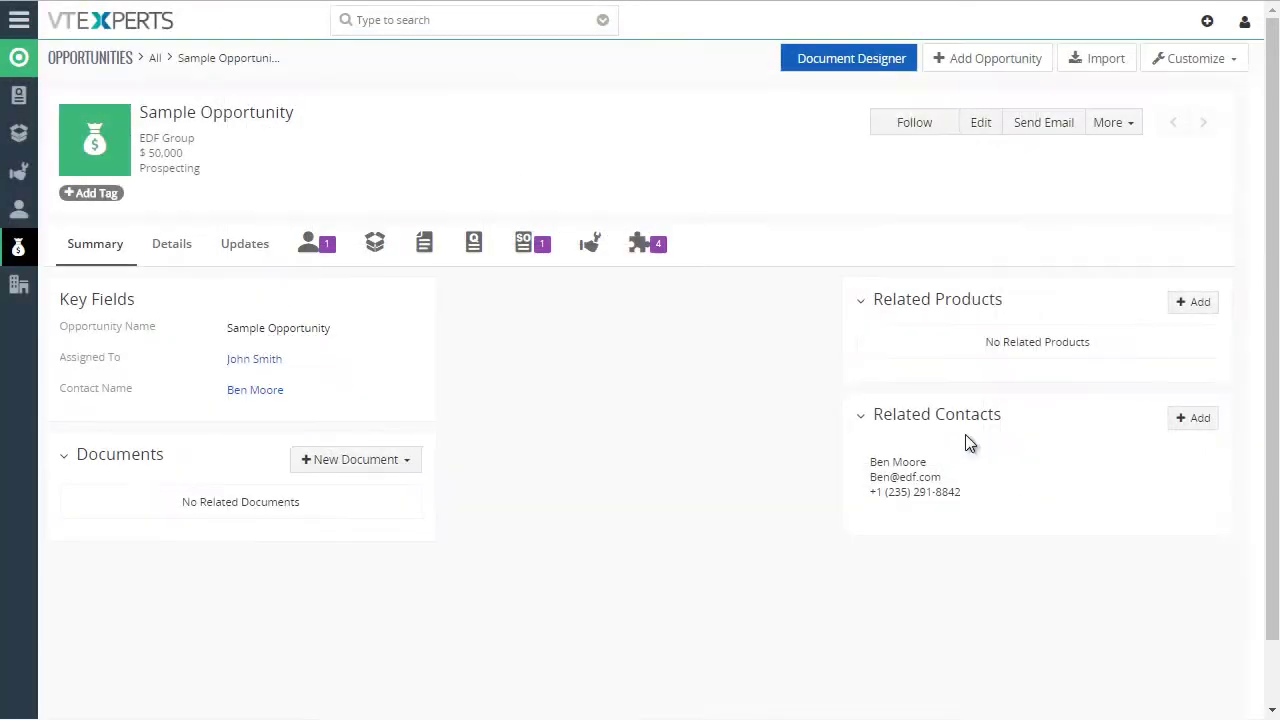
left_click(641, 243)
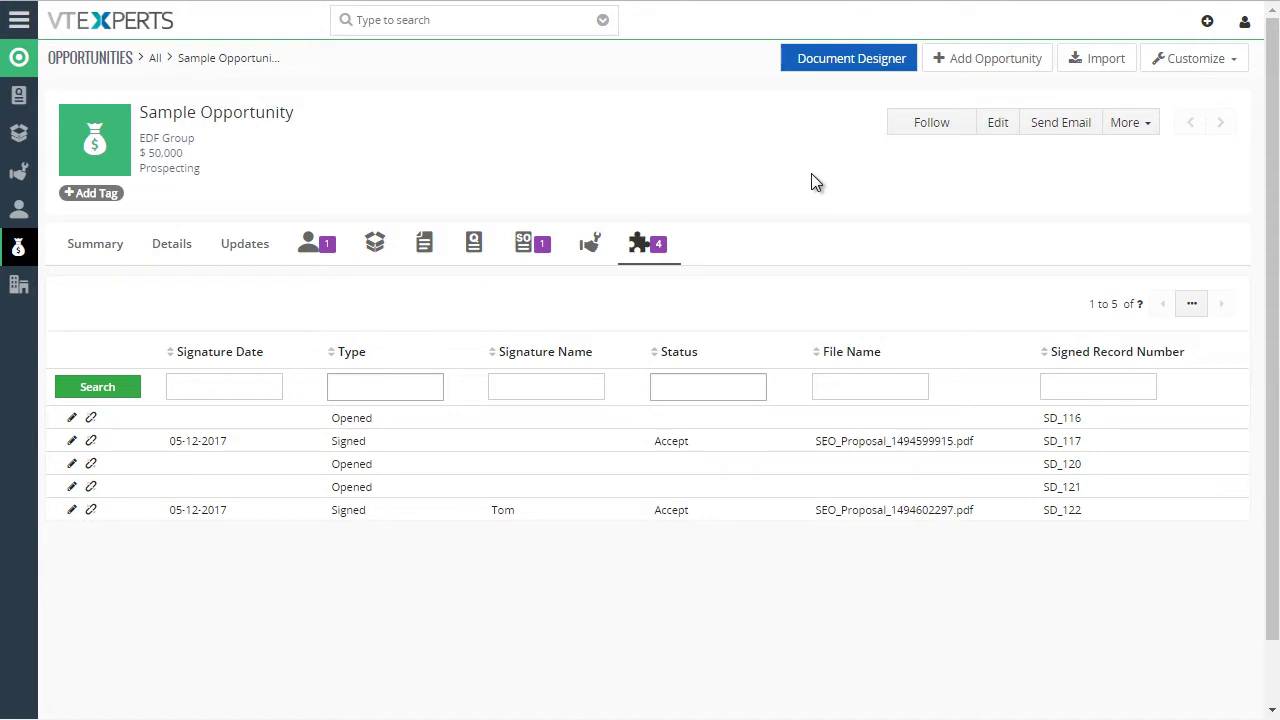
Go to the Quotes module under Sales and open the Sample Quote record.
left_click(19, 22)
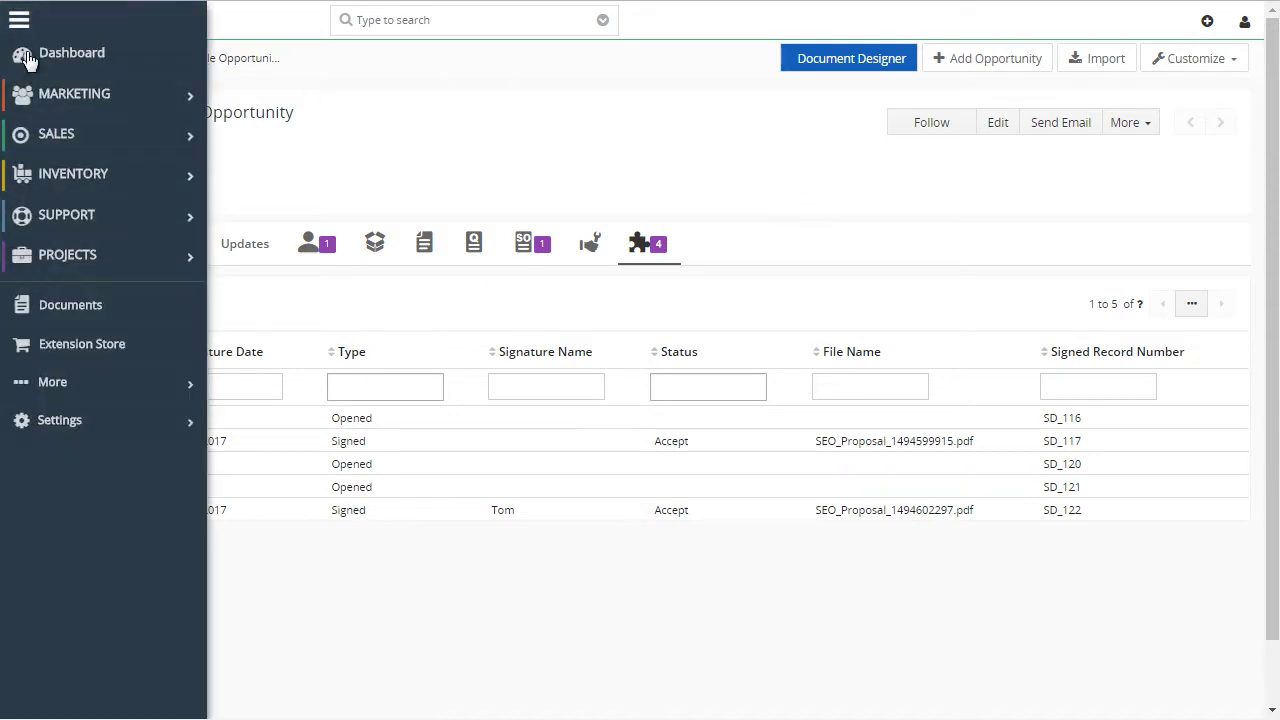
mouse_move(77, 134)
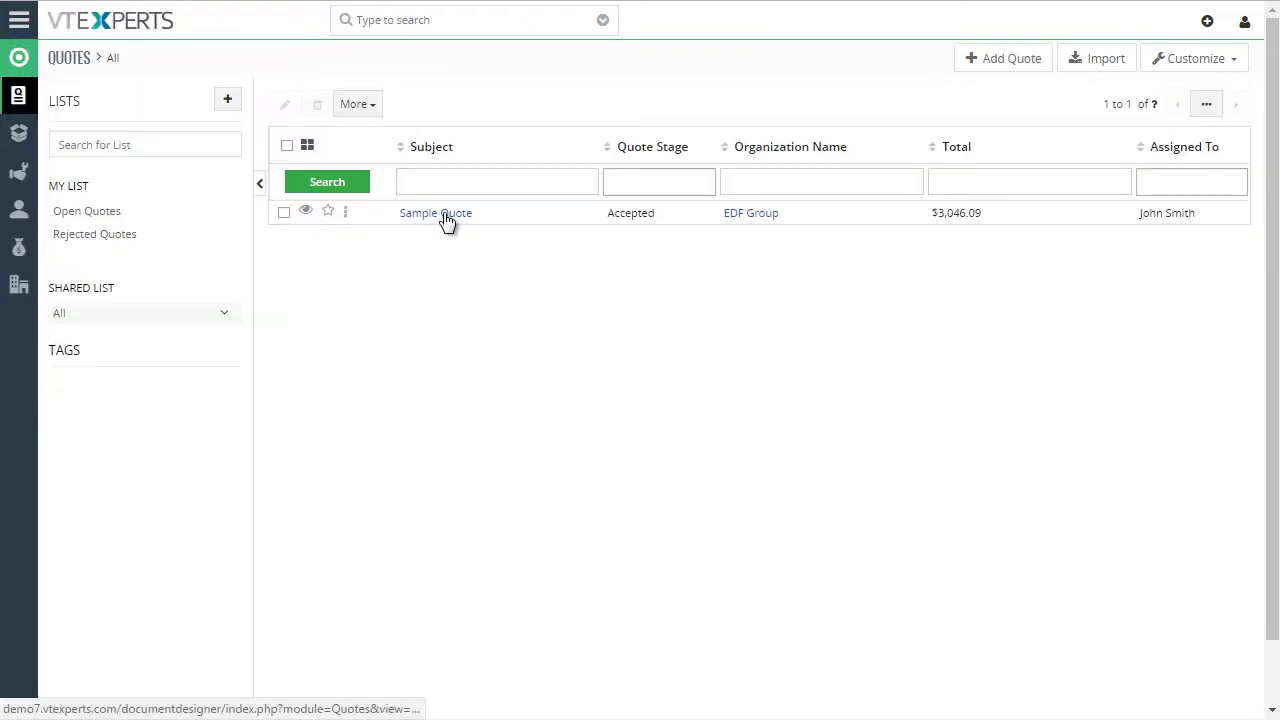
left_click(443, 214)
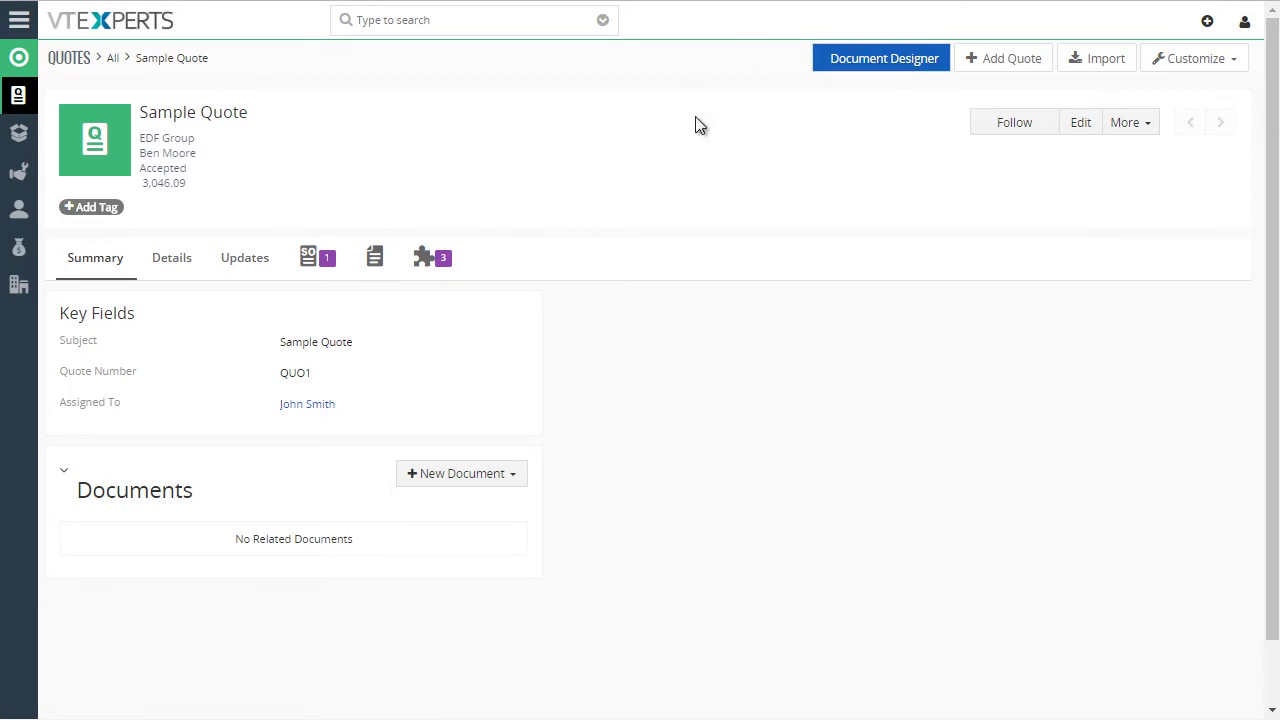
Generate a PDF of Sample Quote from the Quote v1.0.0 template and look through the downloaded file.
left_click(851, 57)
left_click(954, 134)
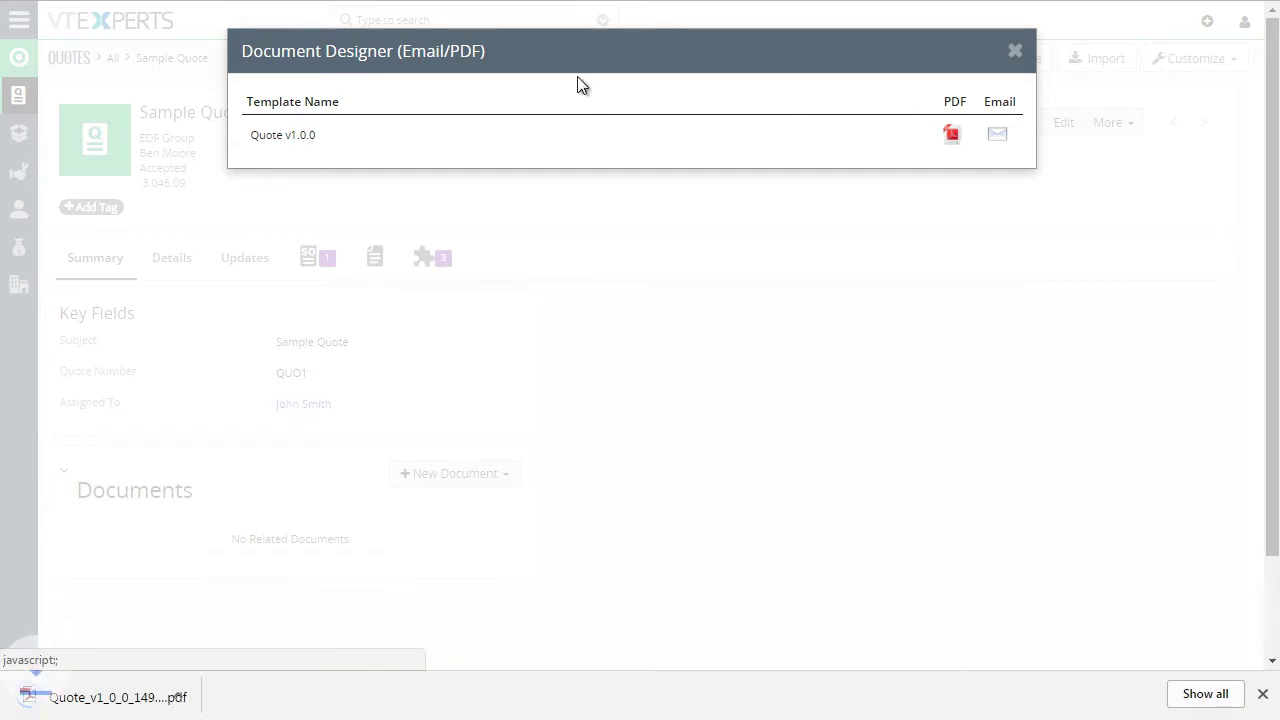
left_click(122, 696)
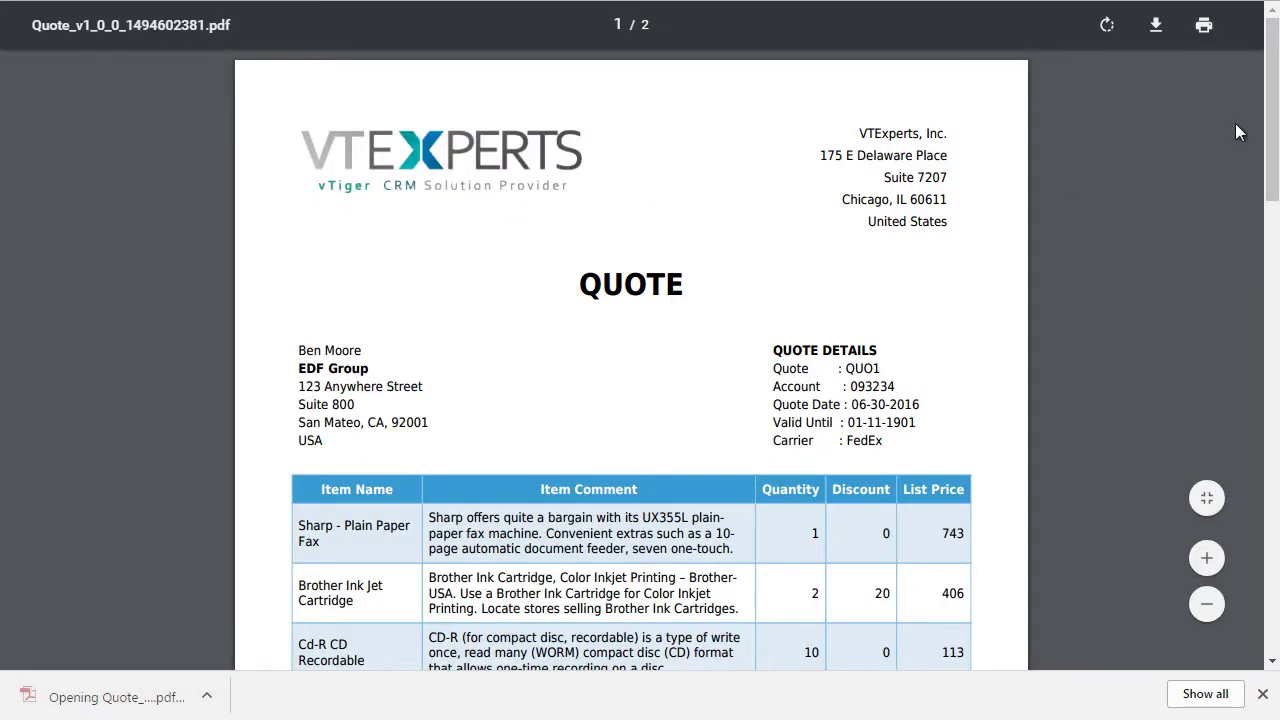
scroll(1268, 130, "down", 1)
left_click_drag(1268, 130, 1171, 118)
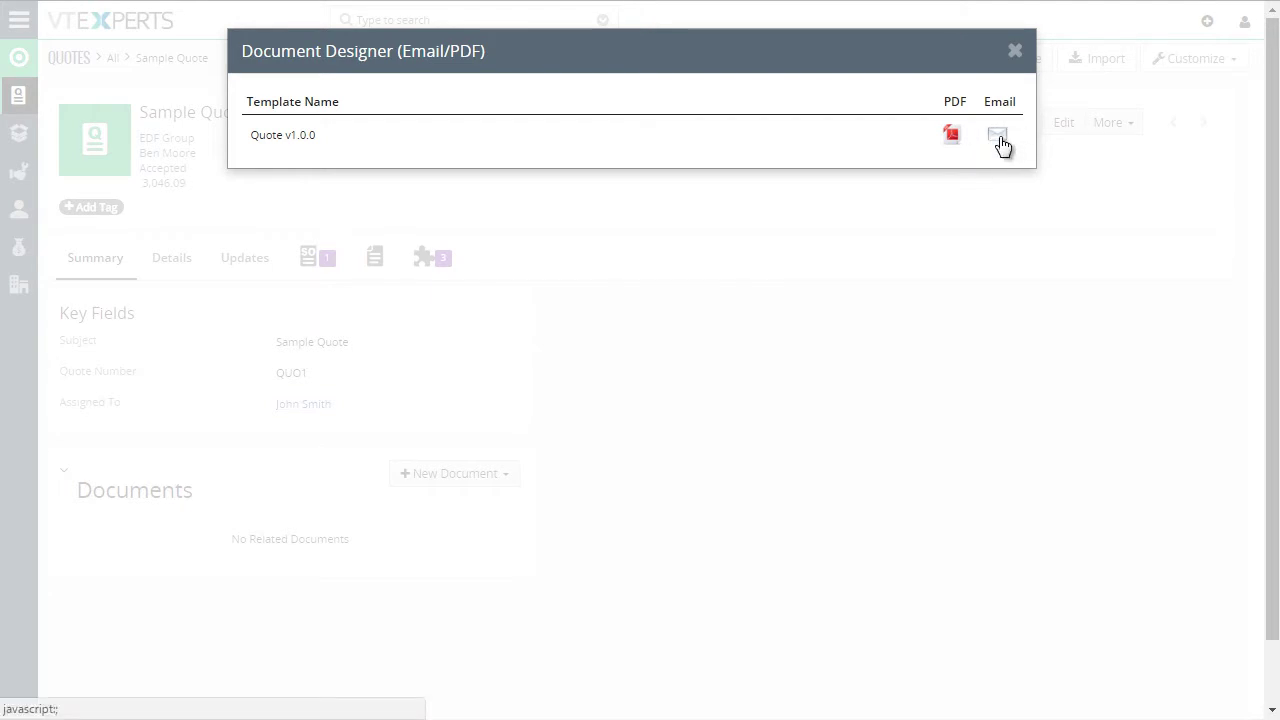
Start an email from the Quote v1.0.0 template and review the quote as the recipient sees it.
left_click(998, 136)
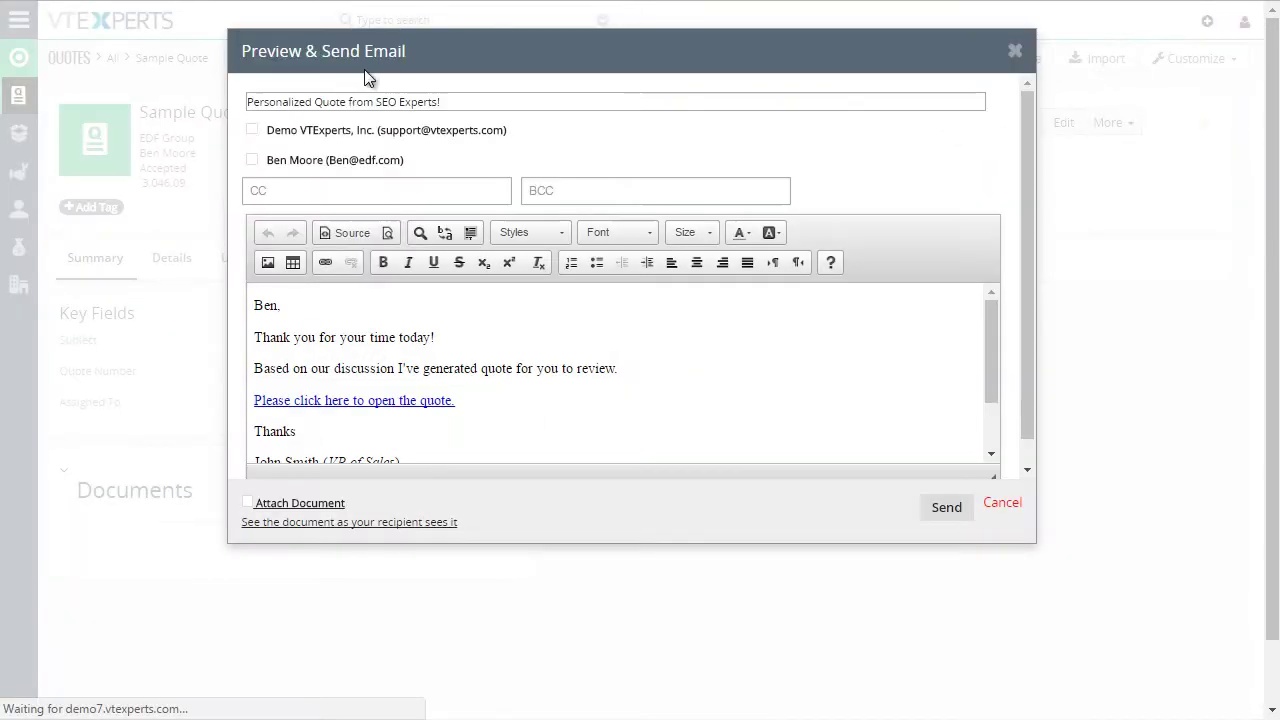
left_click(352, 400)
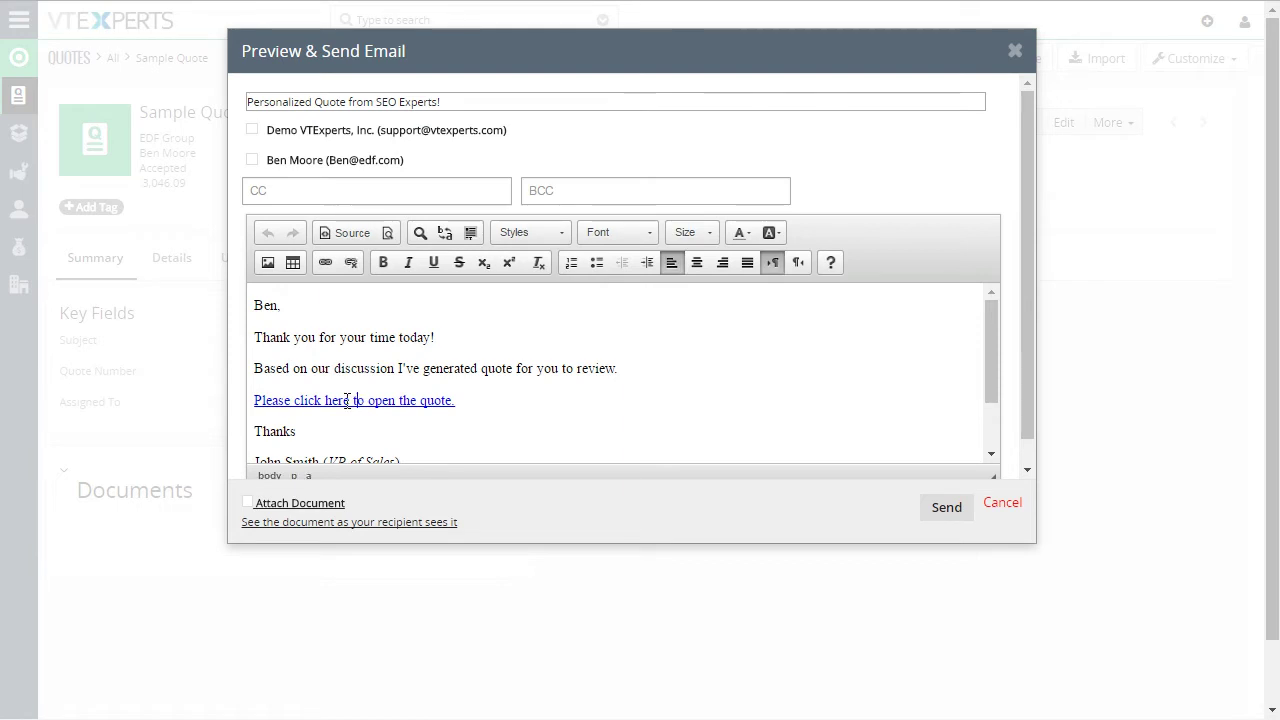
left_click(389, 522)
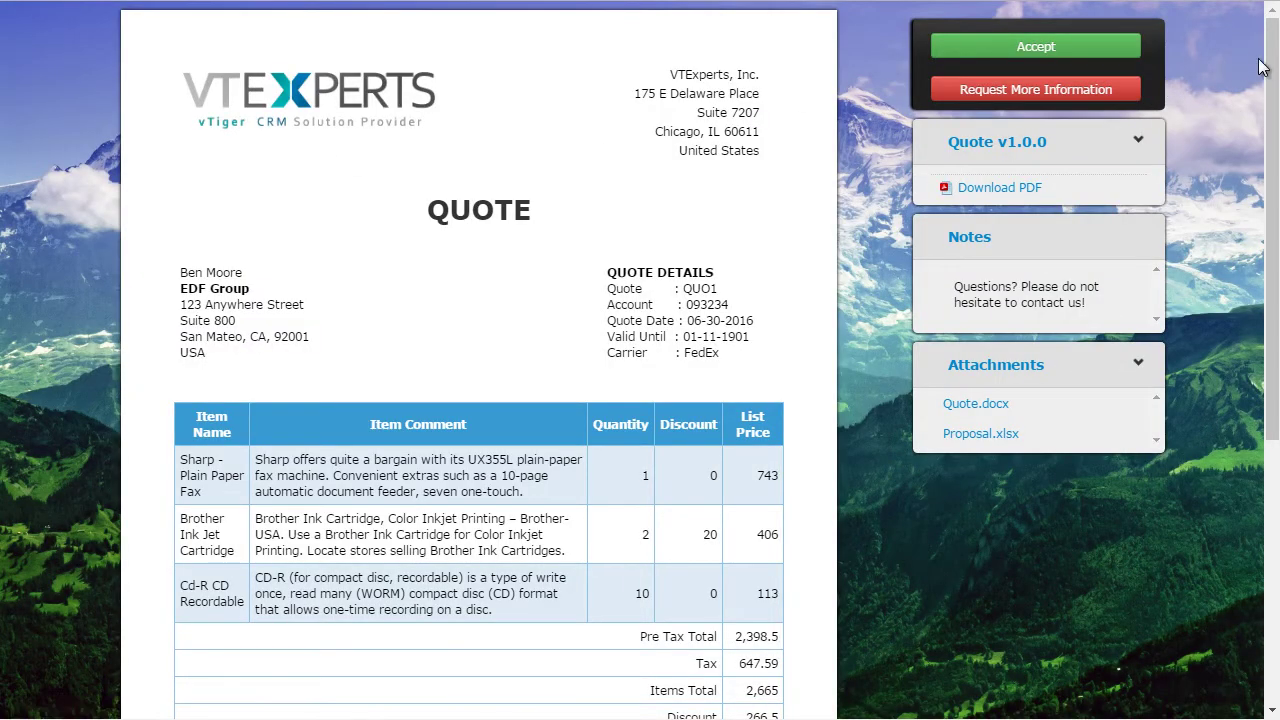
scroll(1272, 60, "down", 2)
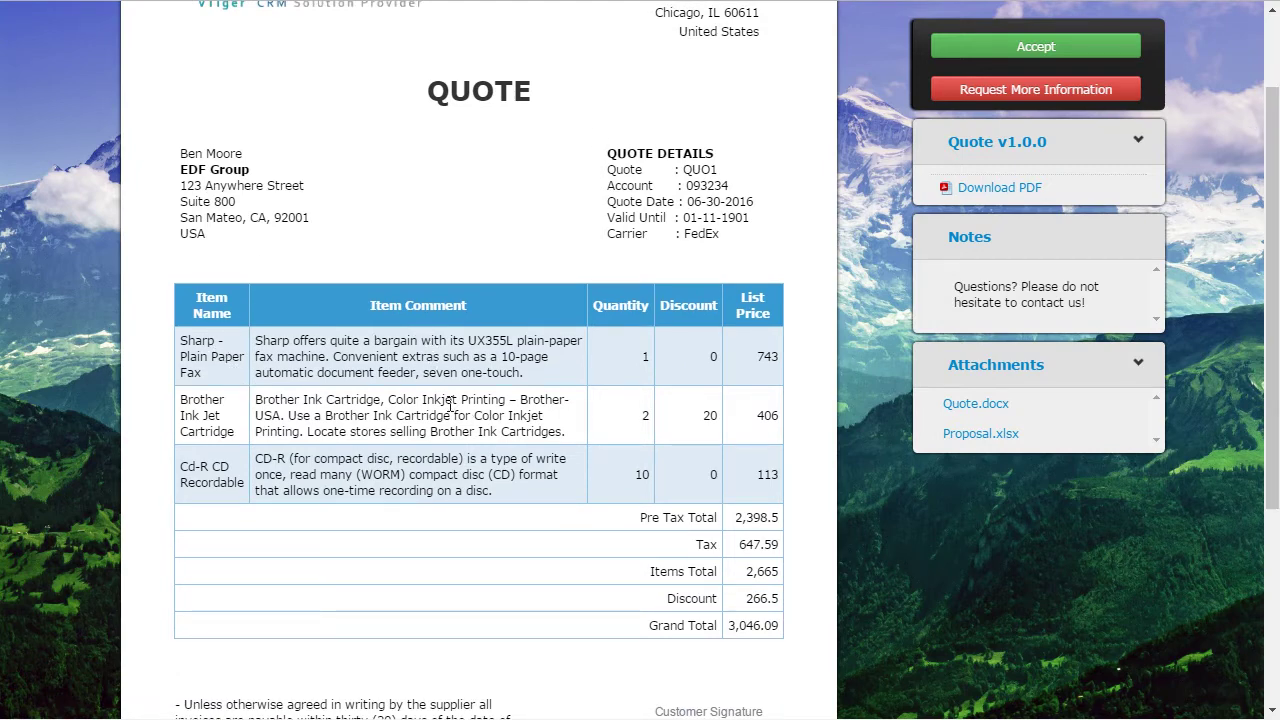
Look over the quote as the recipient sees it and cancel the quote email without sending it.
scroll(235, 175, "up", 1)
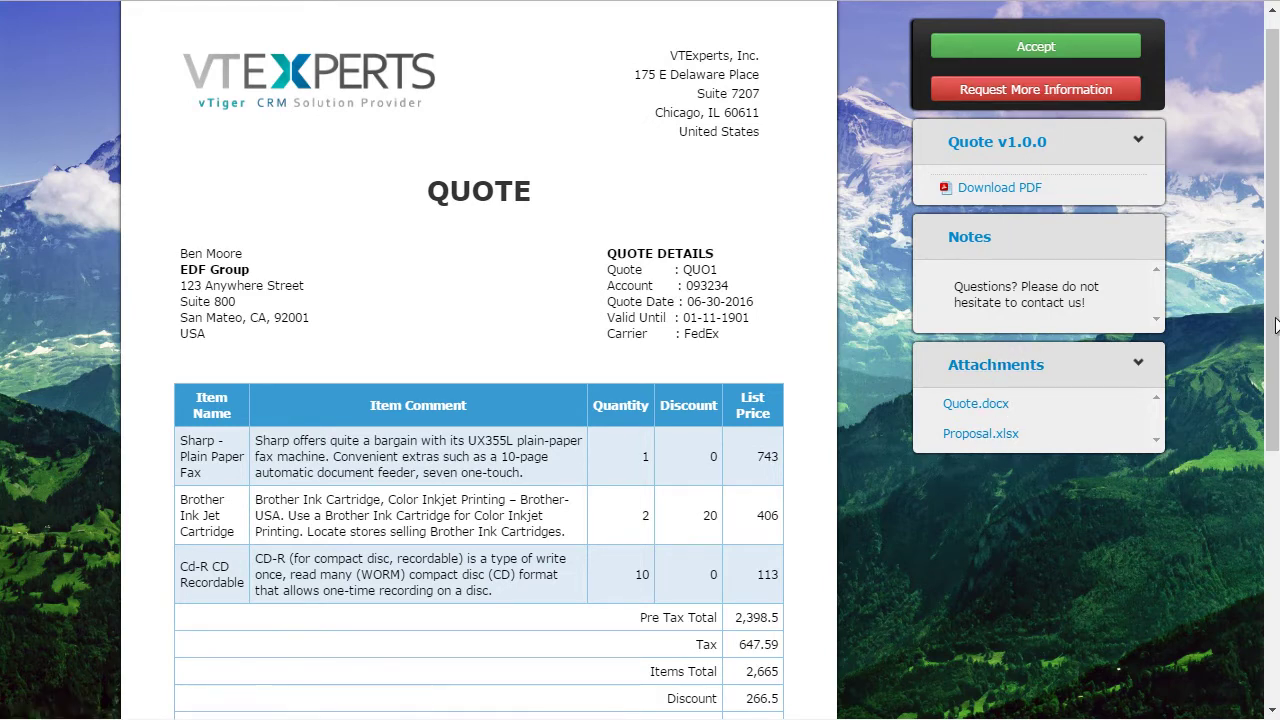
scroll(1020, 402, "down", 1)
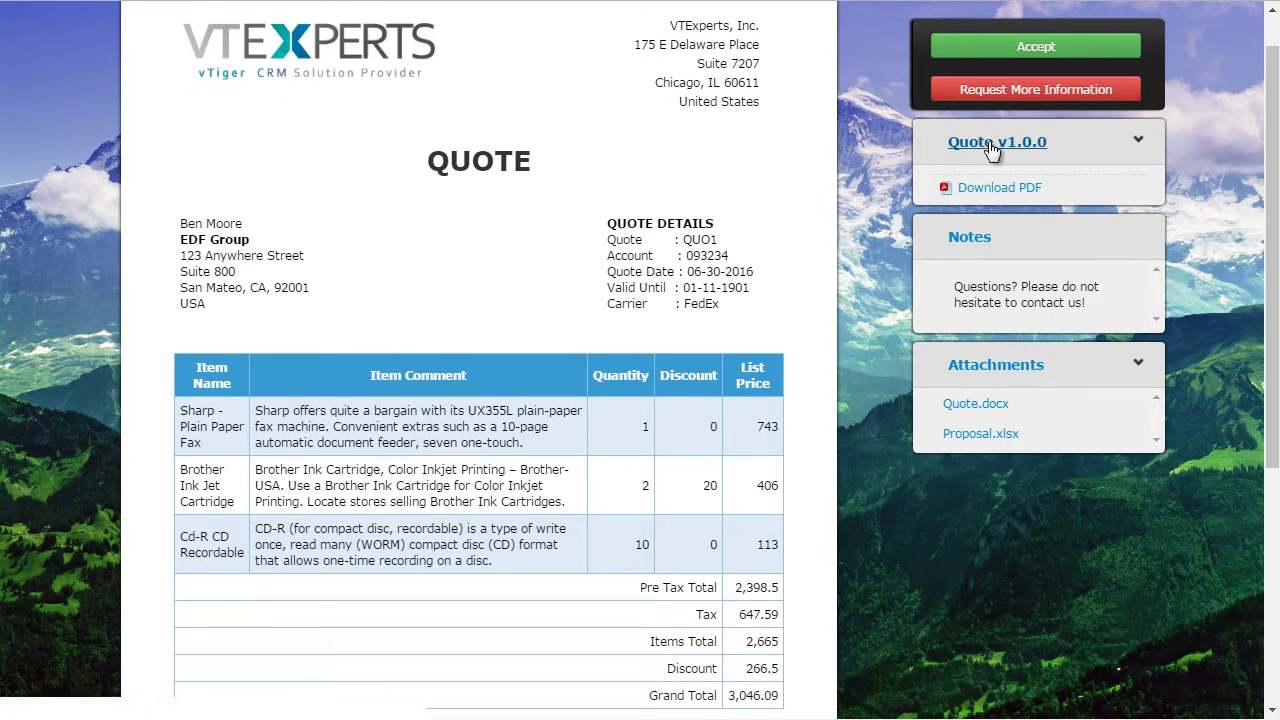
scroll(797, 207, "up", 1)
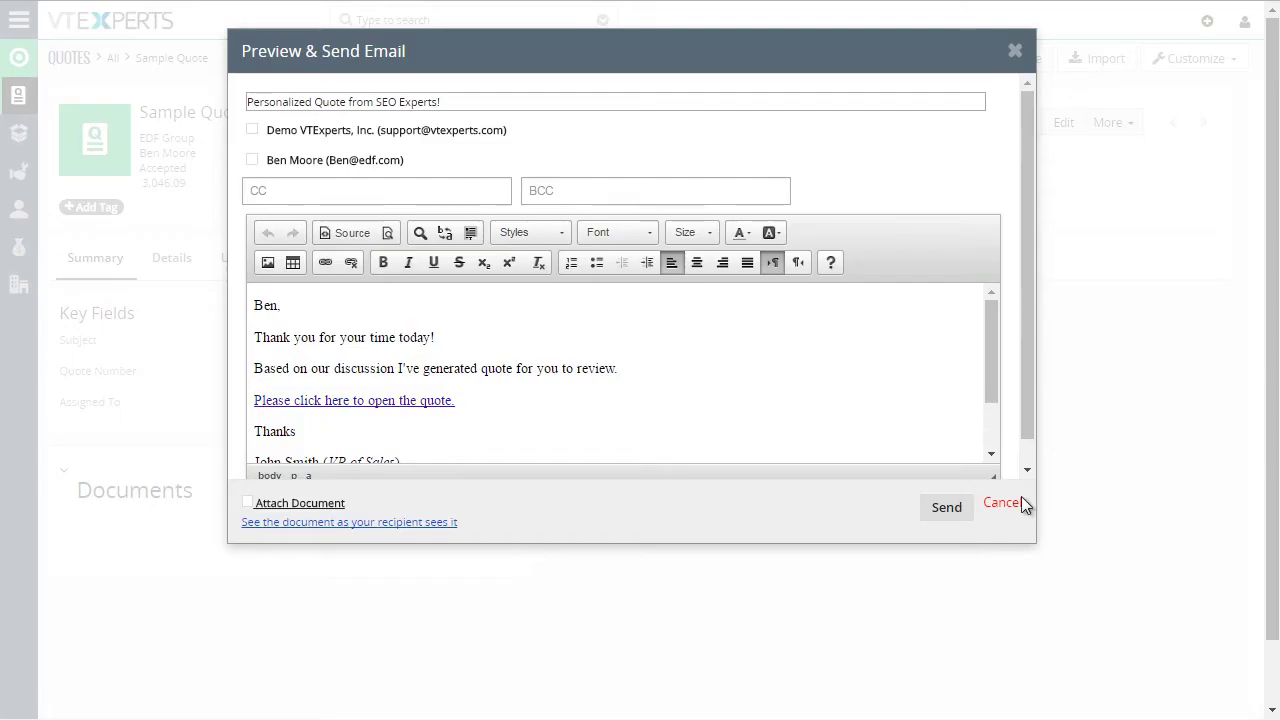
left_click(1001, 503)
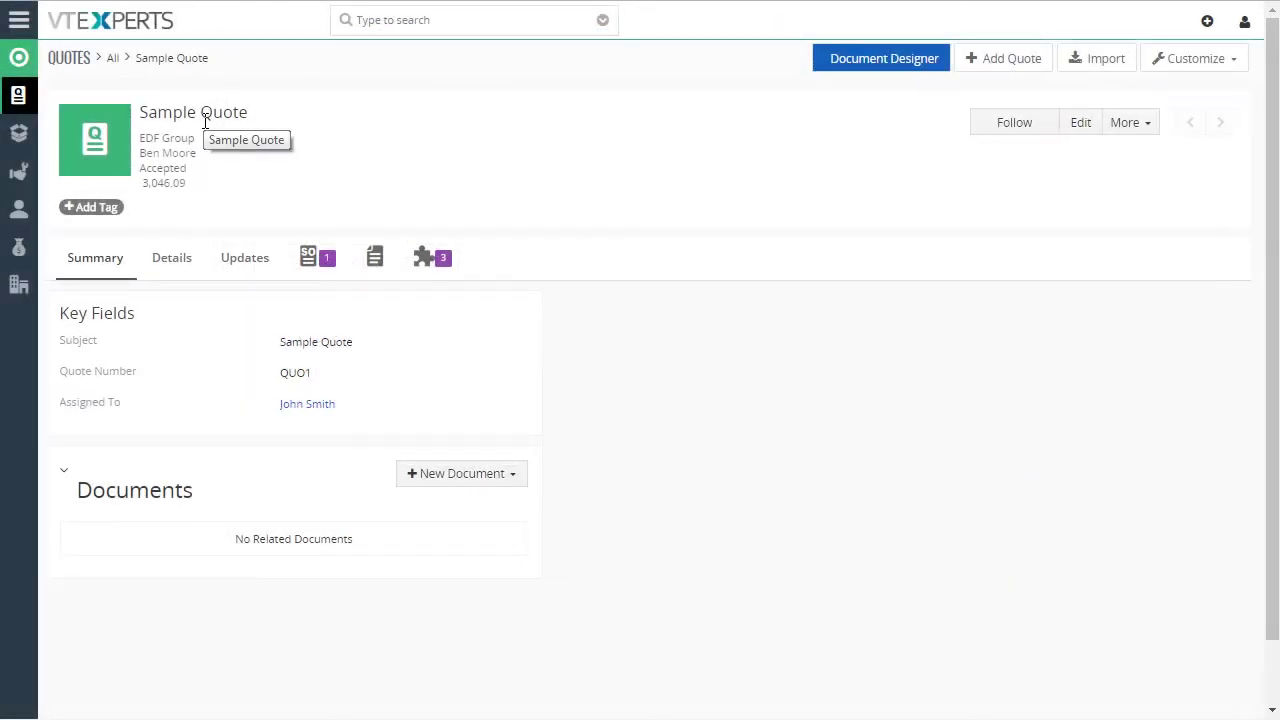
Go to the Contacts module under Sales and open the EDF Group contact's record.
left_click(24, 28)
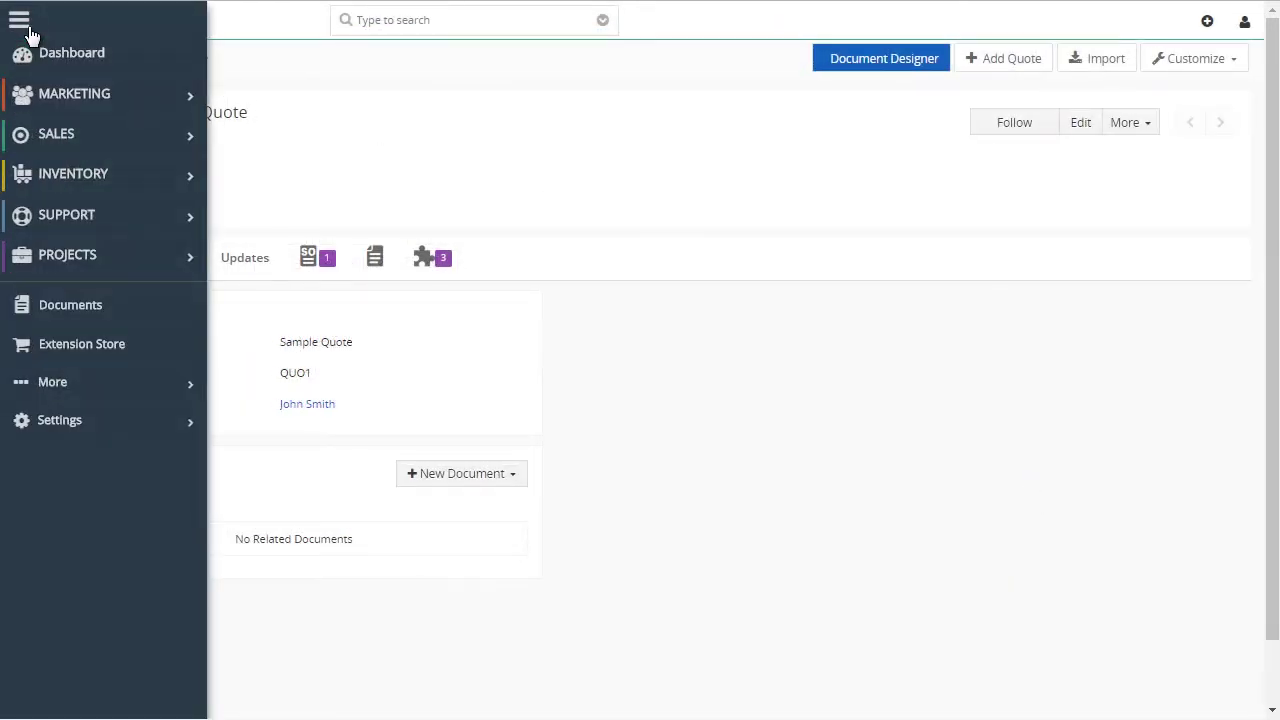
mouse_move(105, 134)
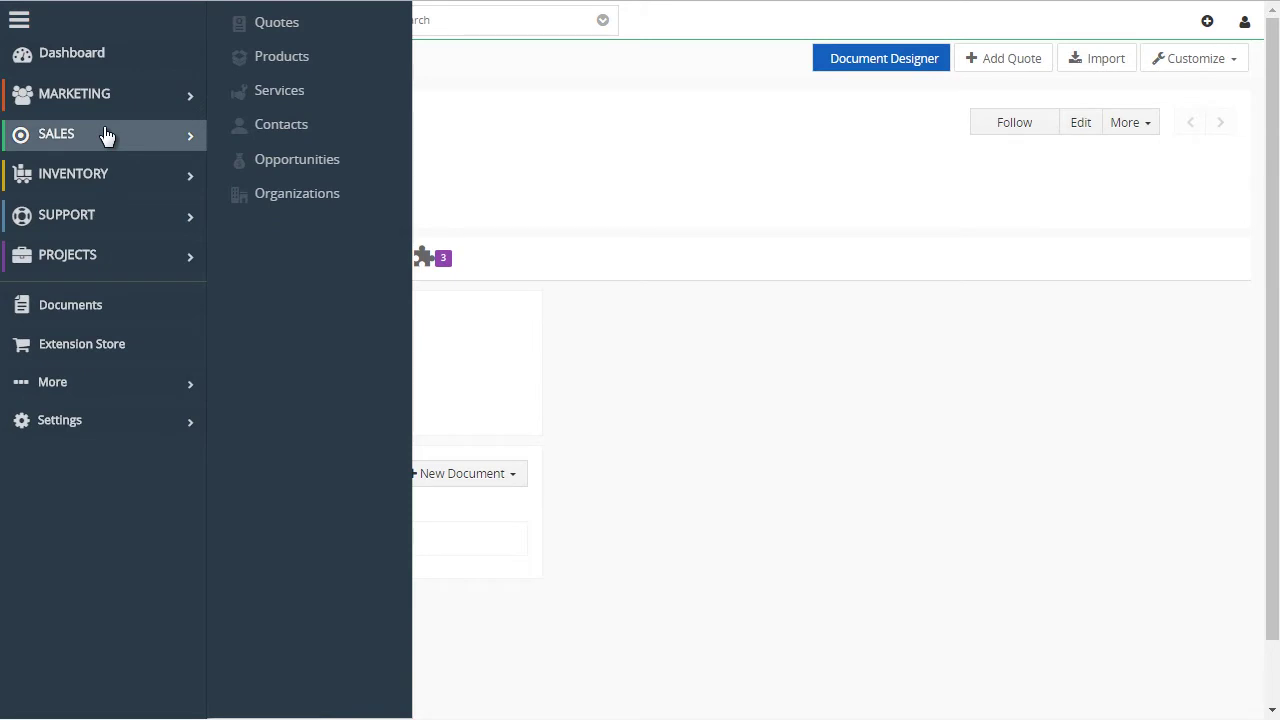
left_click(279, 125)
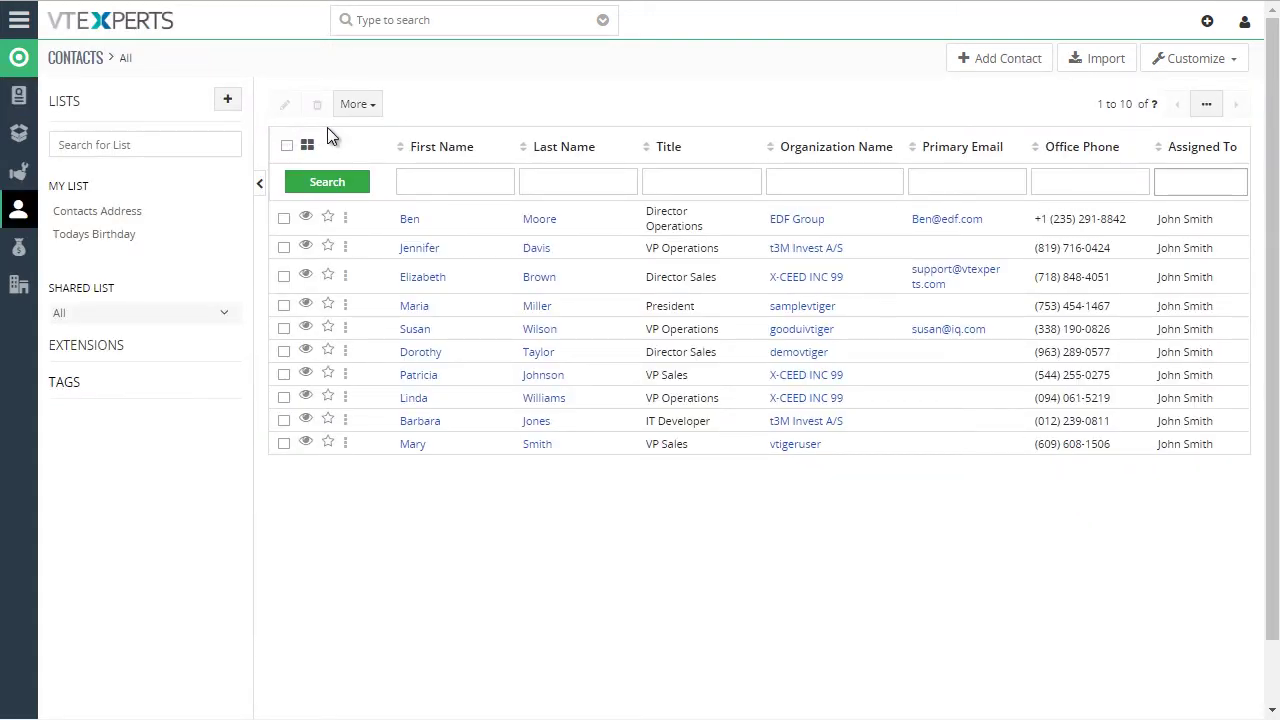
left_click(553, 220)
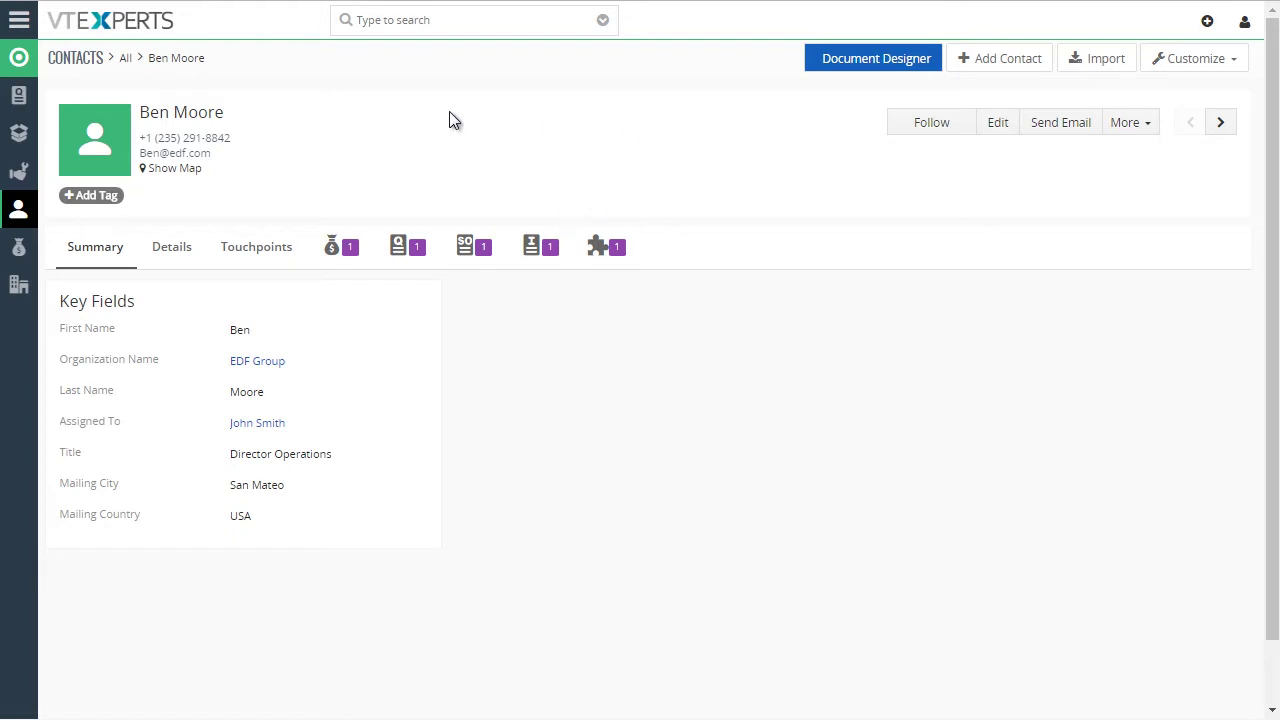
Examine the contact's full details, including the basic information, contact details and address details.
left_click(178, 250)
scroll(304, 246, "down", 2)
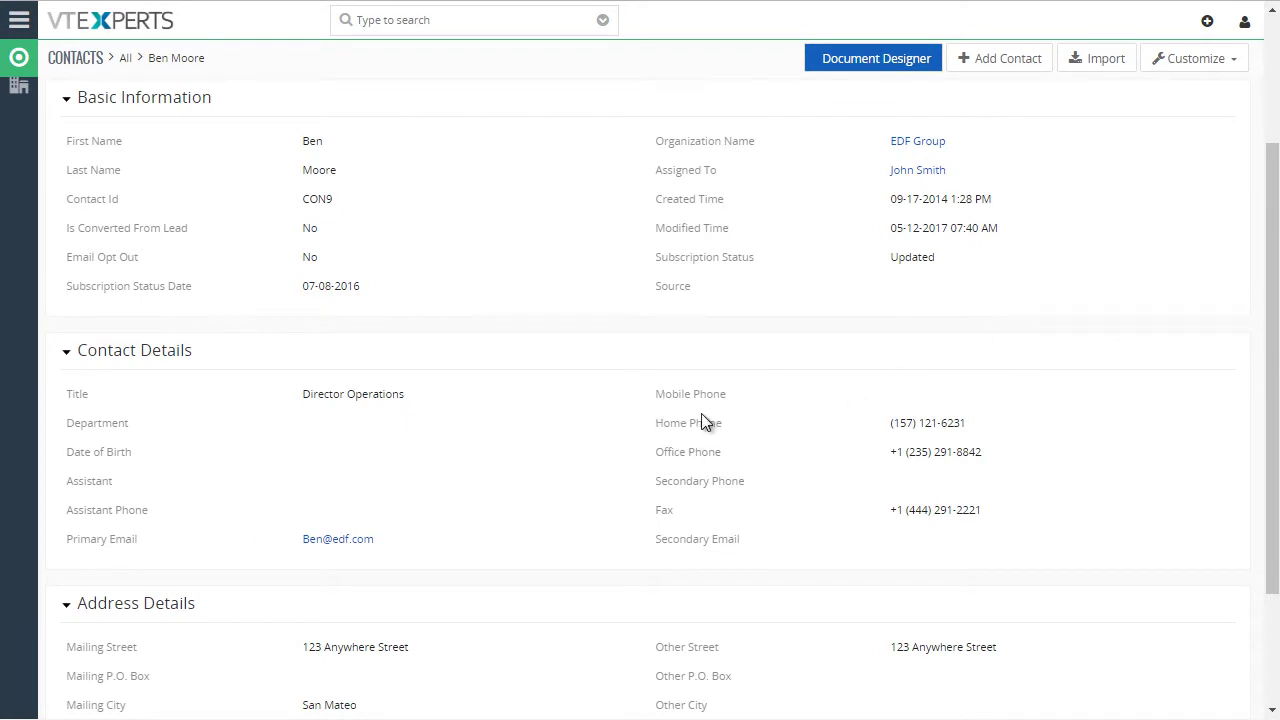
scroll(600, 455, "down", 2)
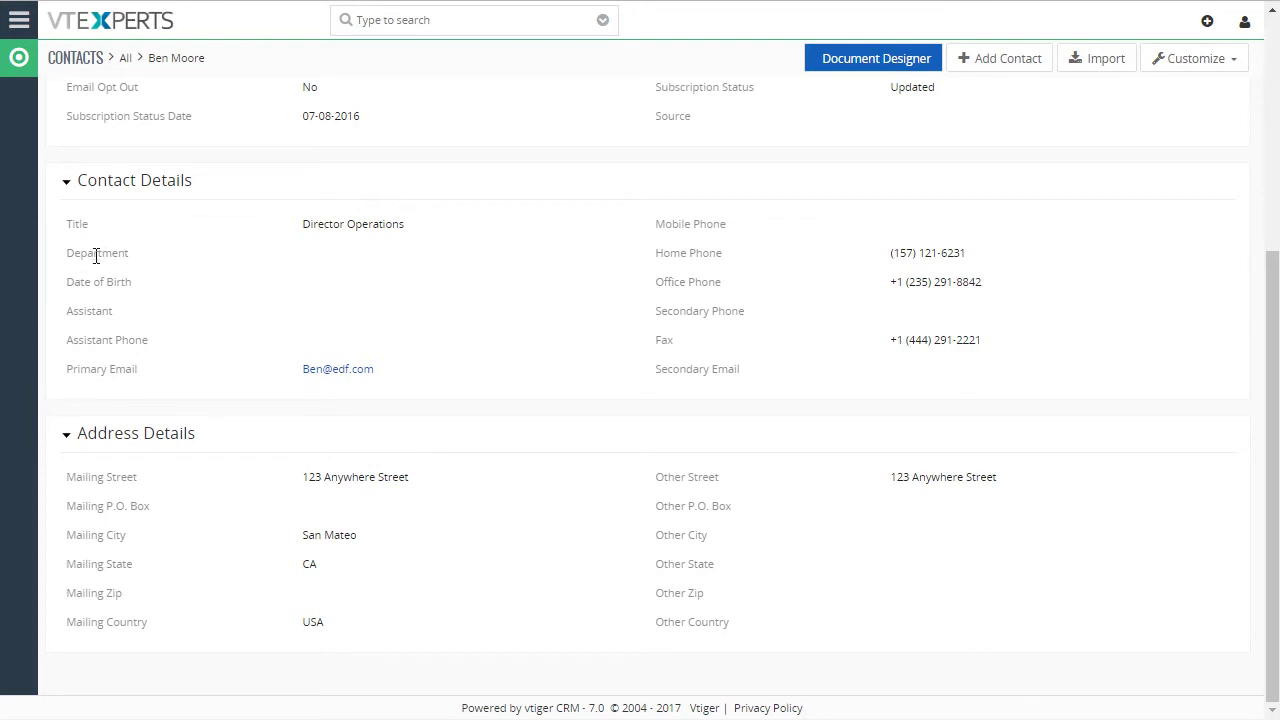
scroll(120, 265, "up", 1)
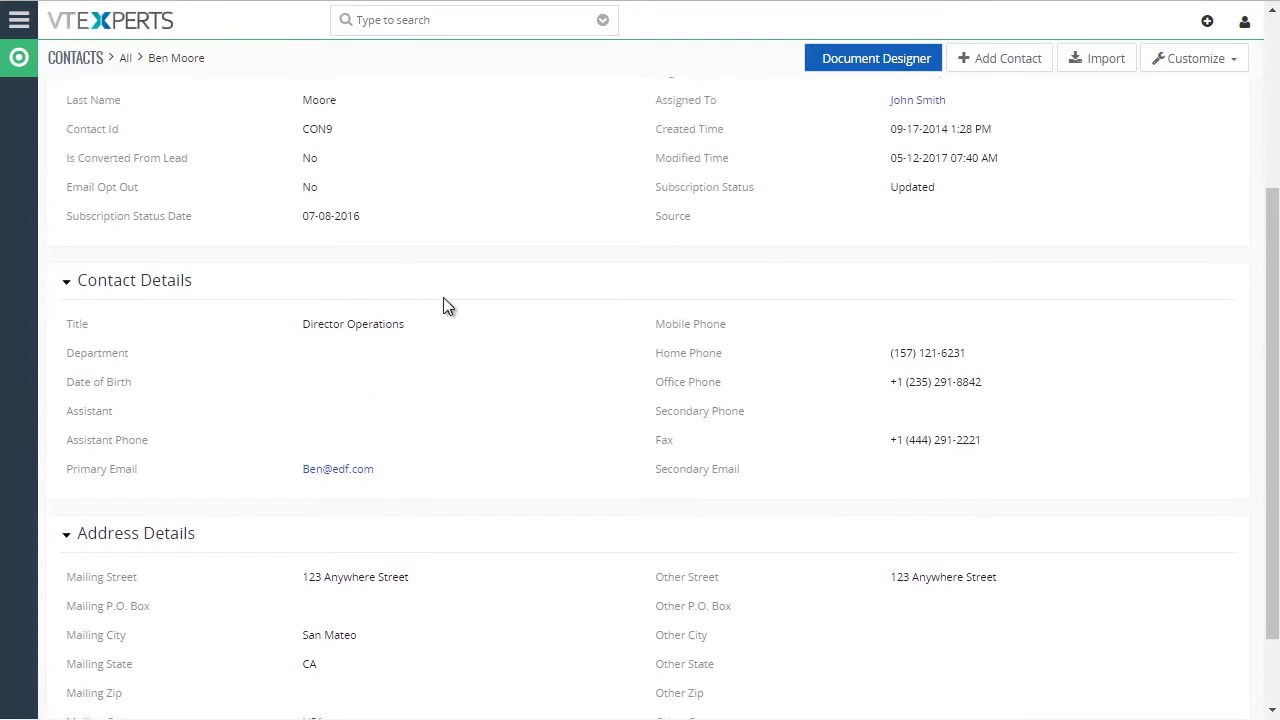
scroll(440, 310, "up", 1)
scroll(590, 325, "up", 2)
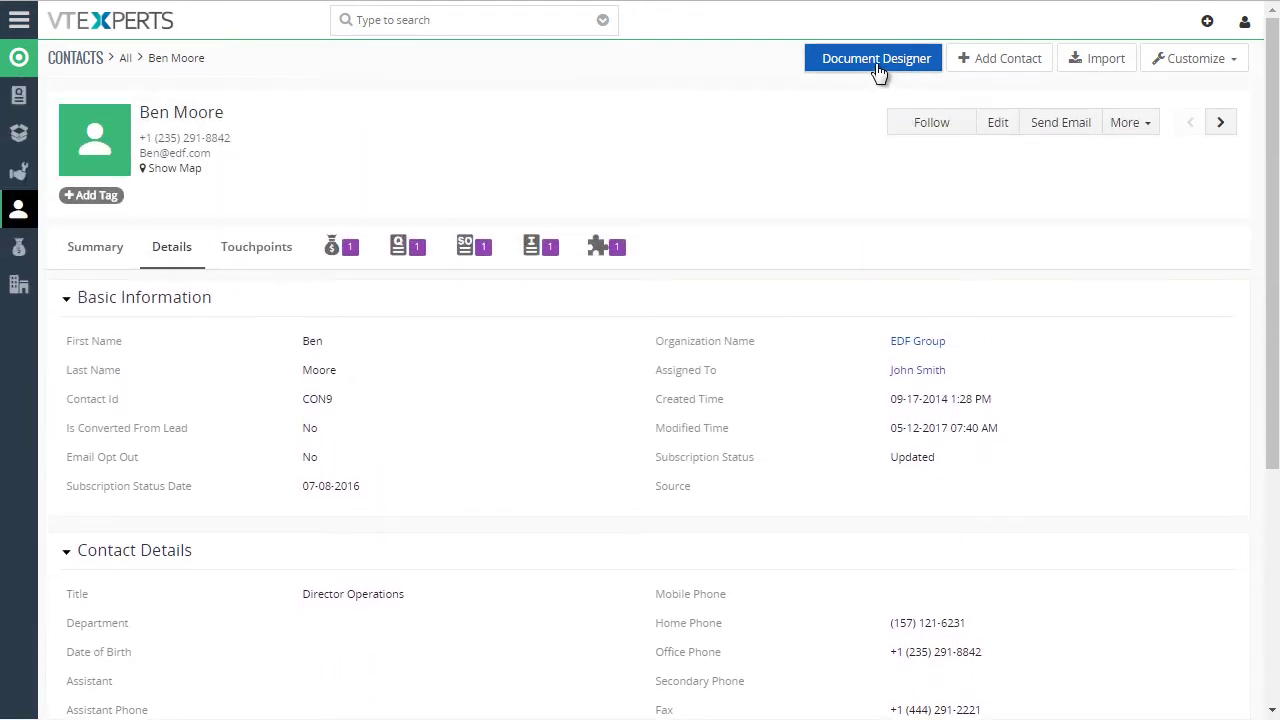
Start an email from the Contact Update Form template and open the form as the recipient sees it.
left_click(875, 60)
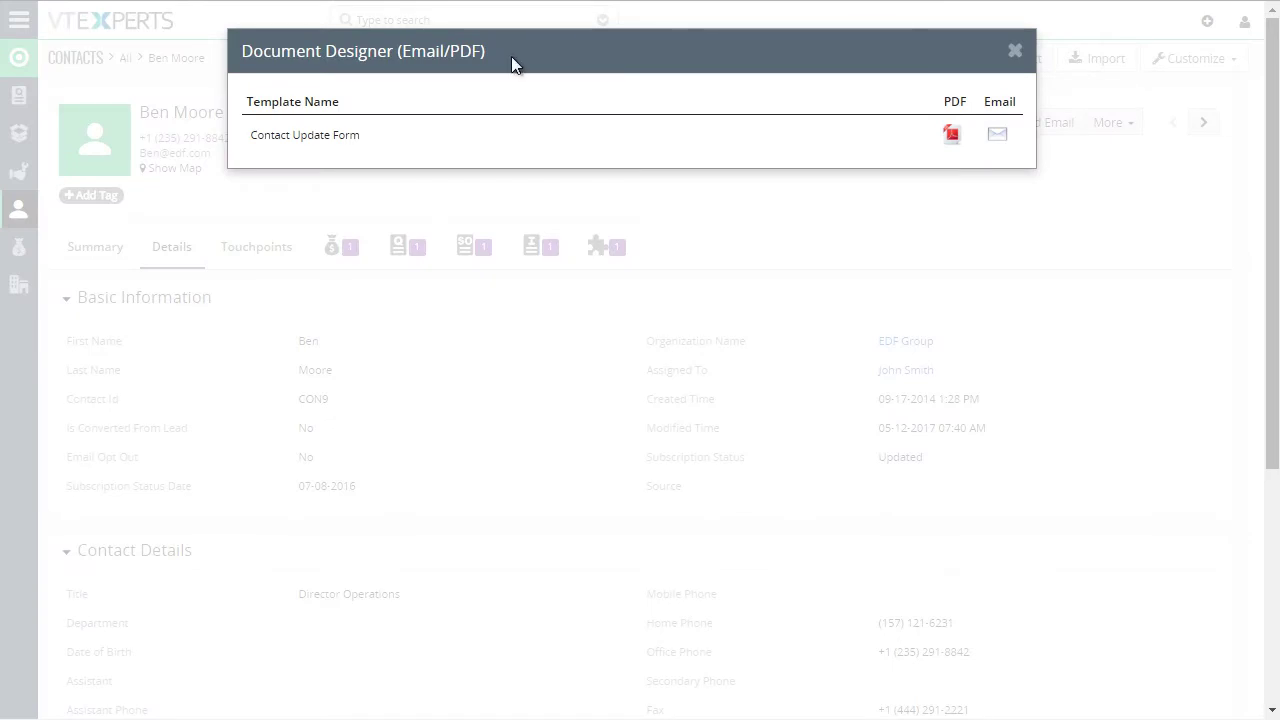
left_click(998, 136)
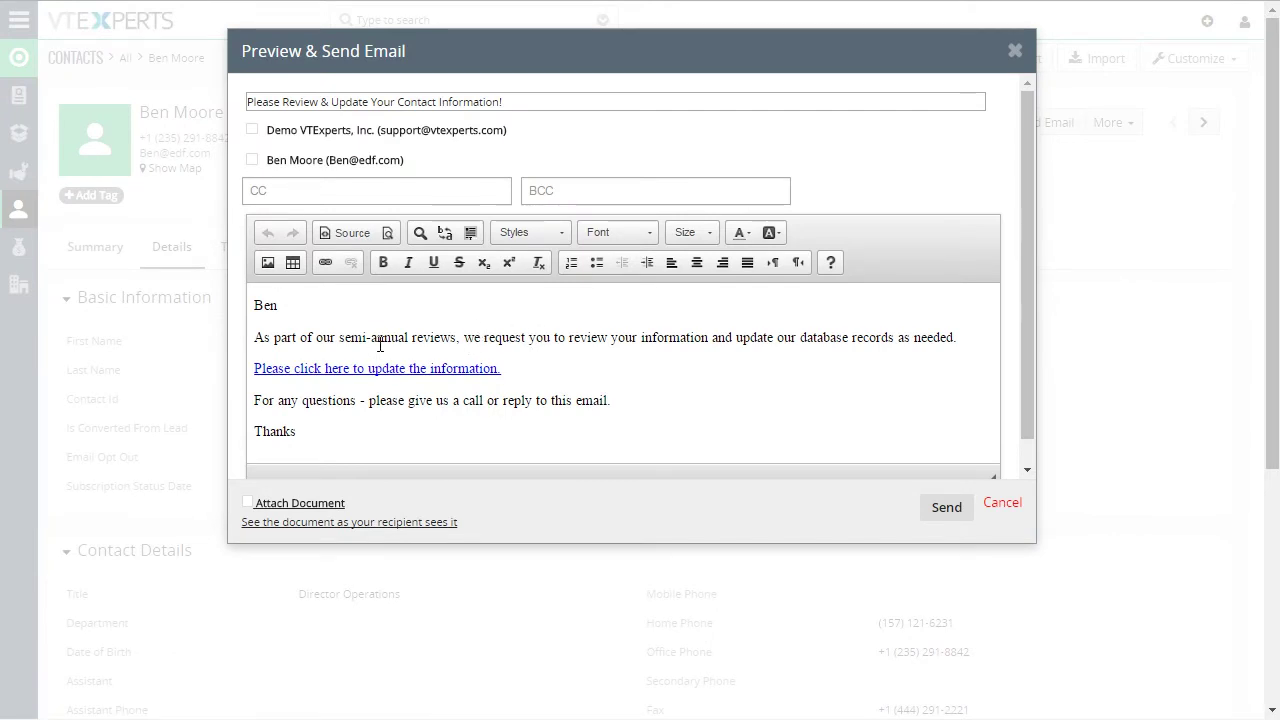
left_click(510, 340)
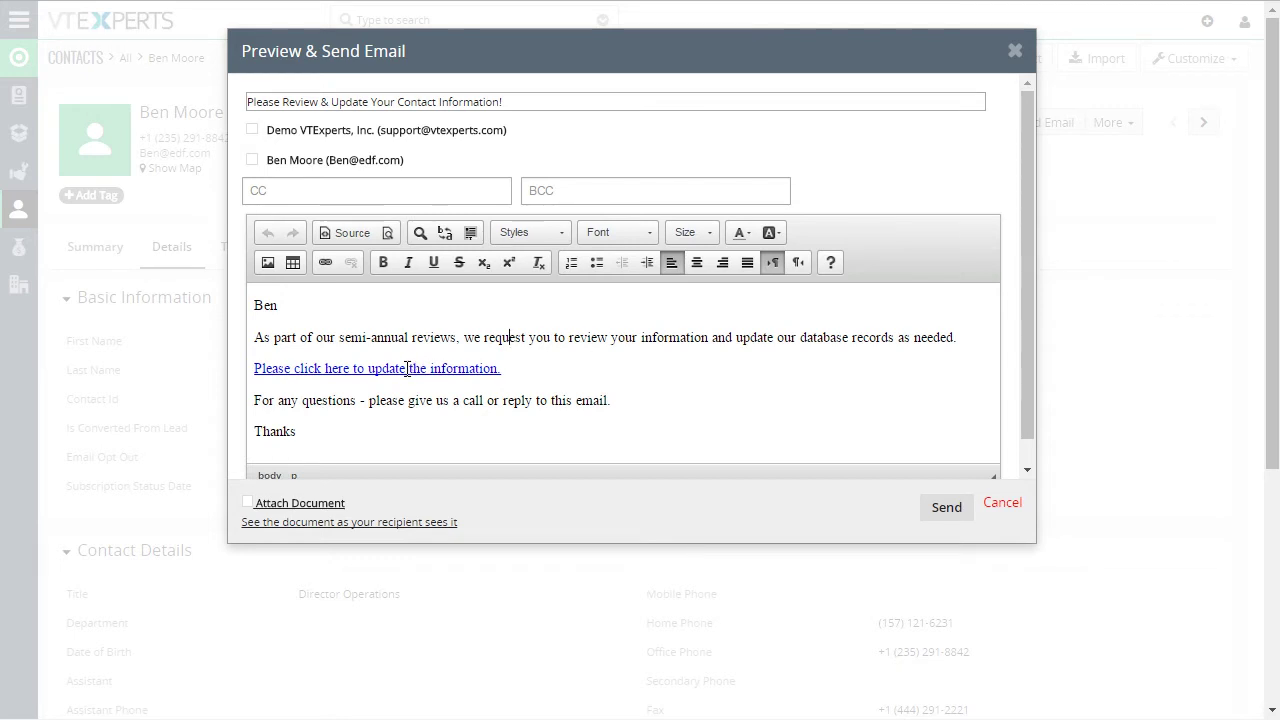
left_click(445, 522)
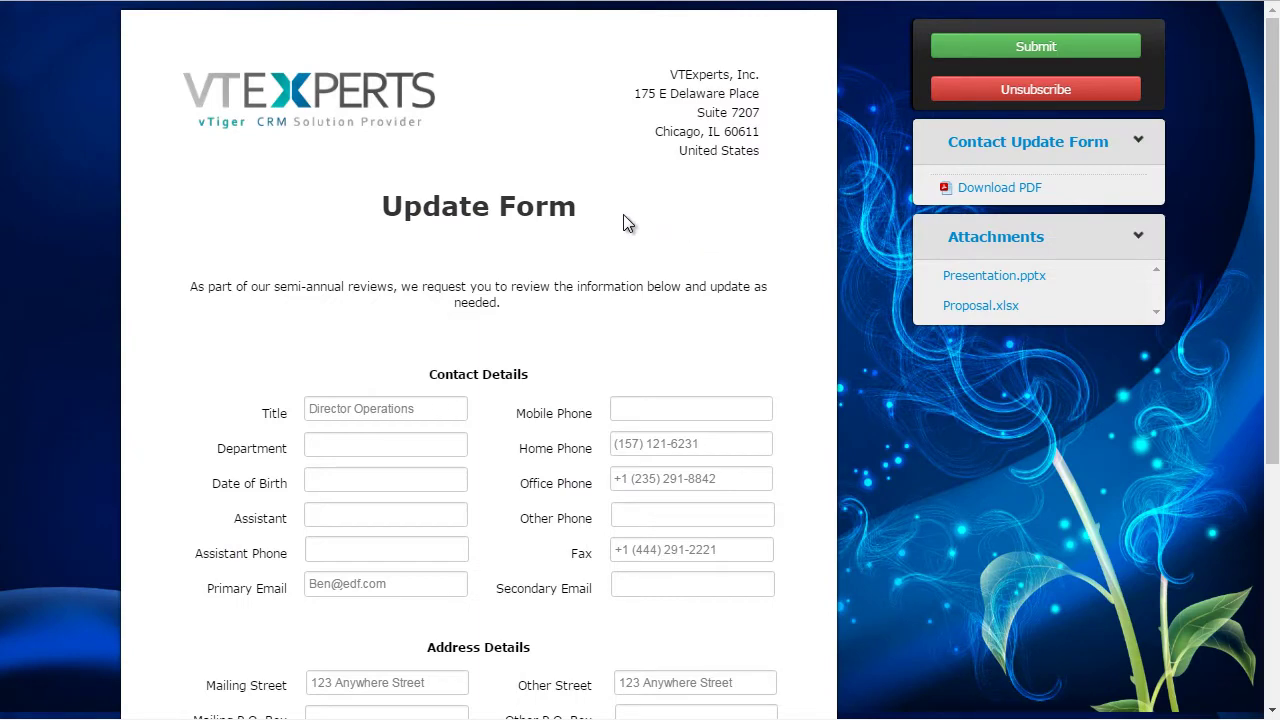
Fill in the contact's other city, other state and other zip in the form's Address Details.
scroll(588, 335, "down", 2)
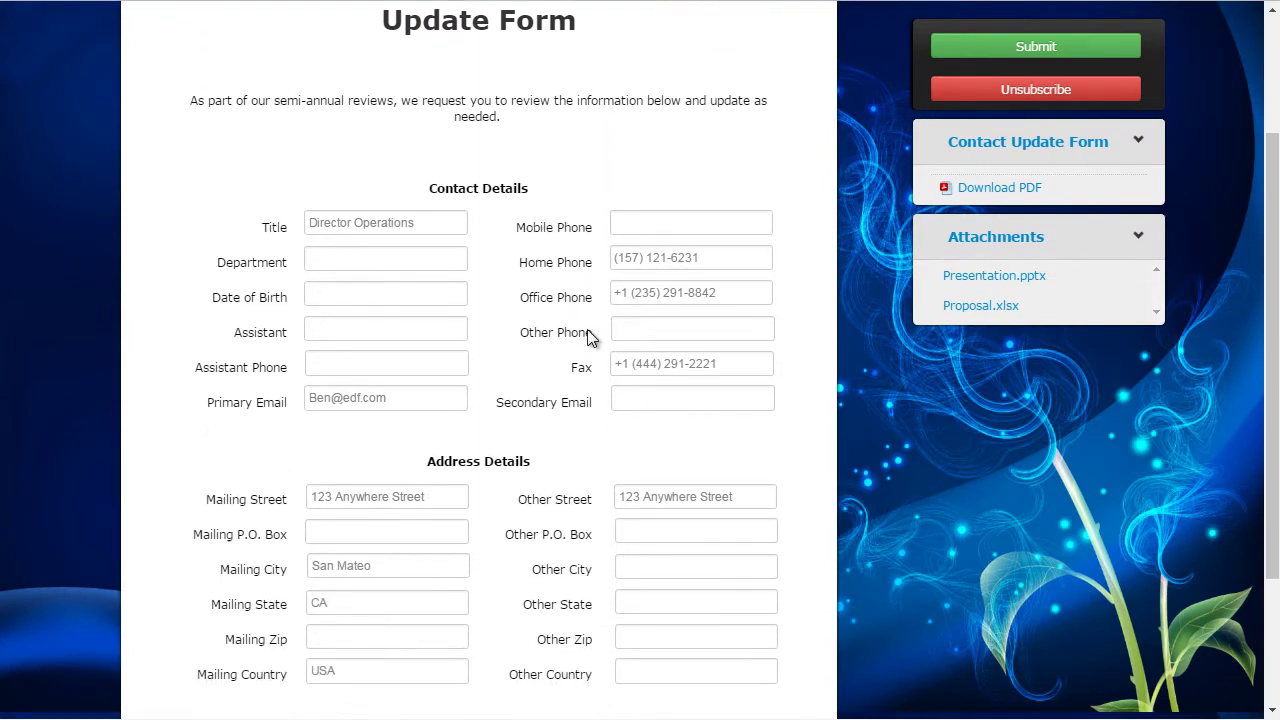
left_click_drag(698, 245, 593, 245)
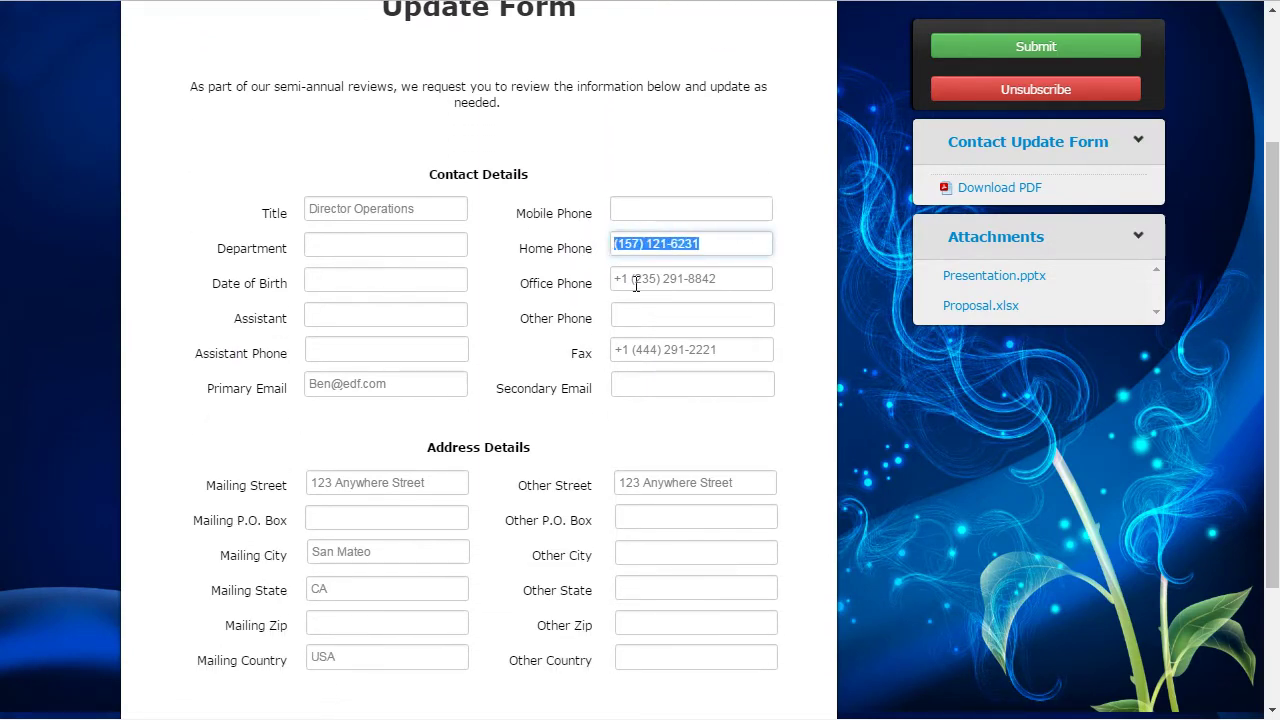
left_click(656, 554)
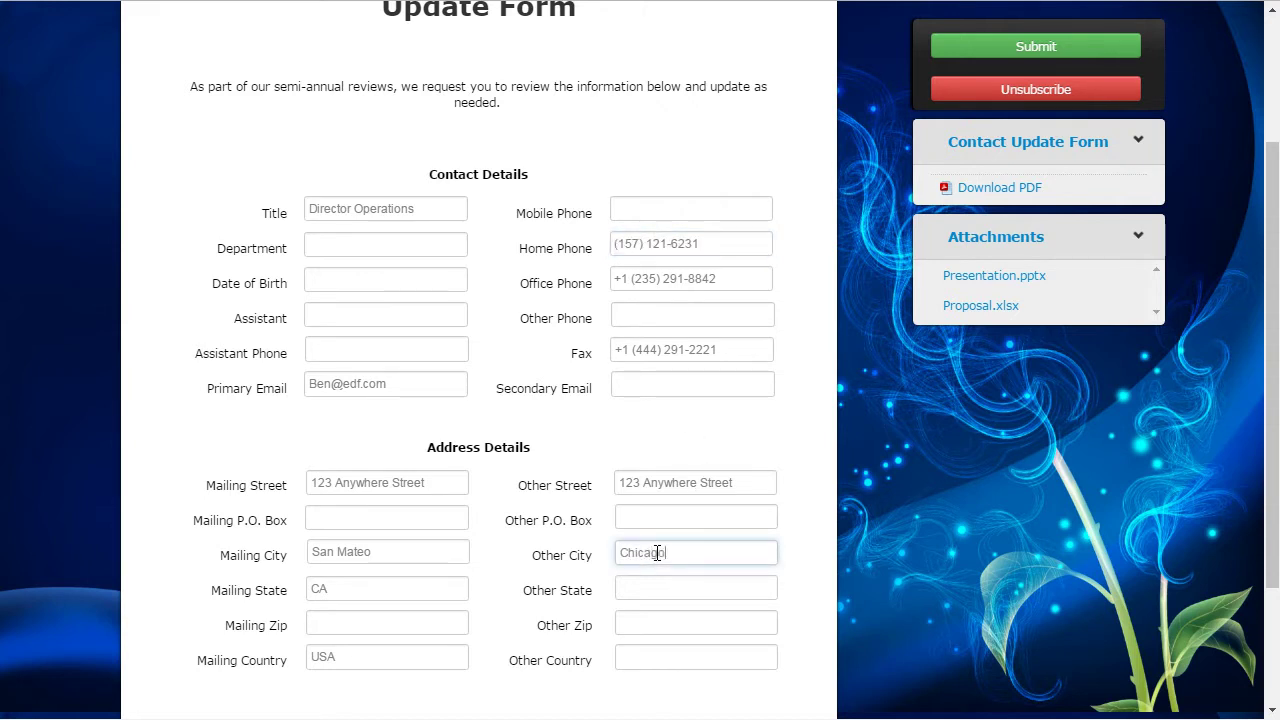
left_click(641, 590)
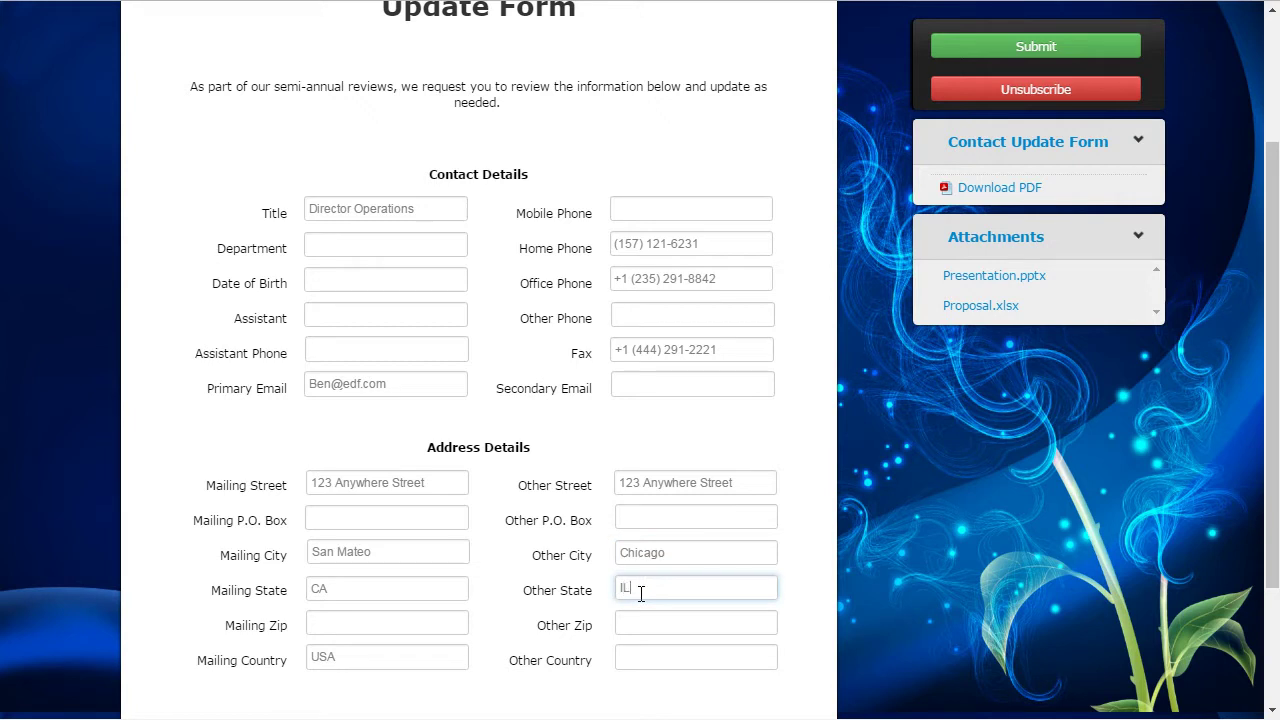
key("Tab")
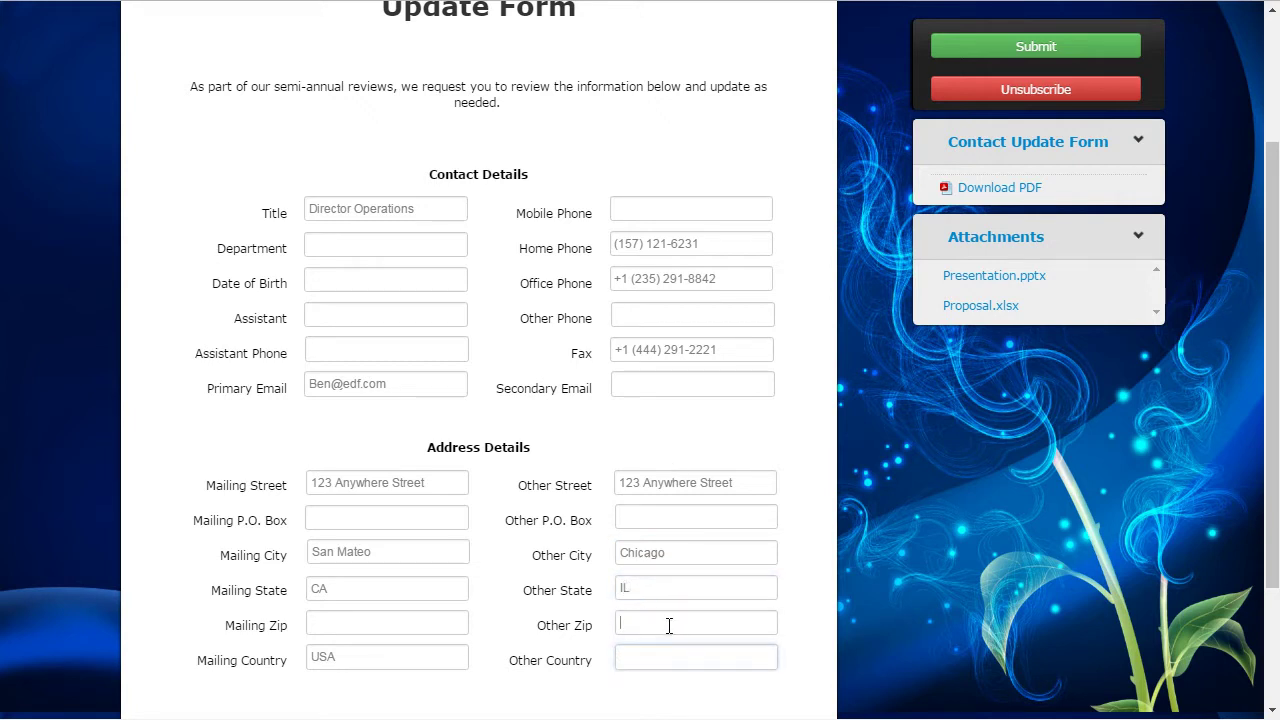
left_click(669, 625)
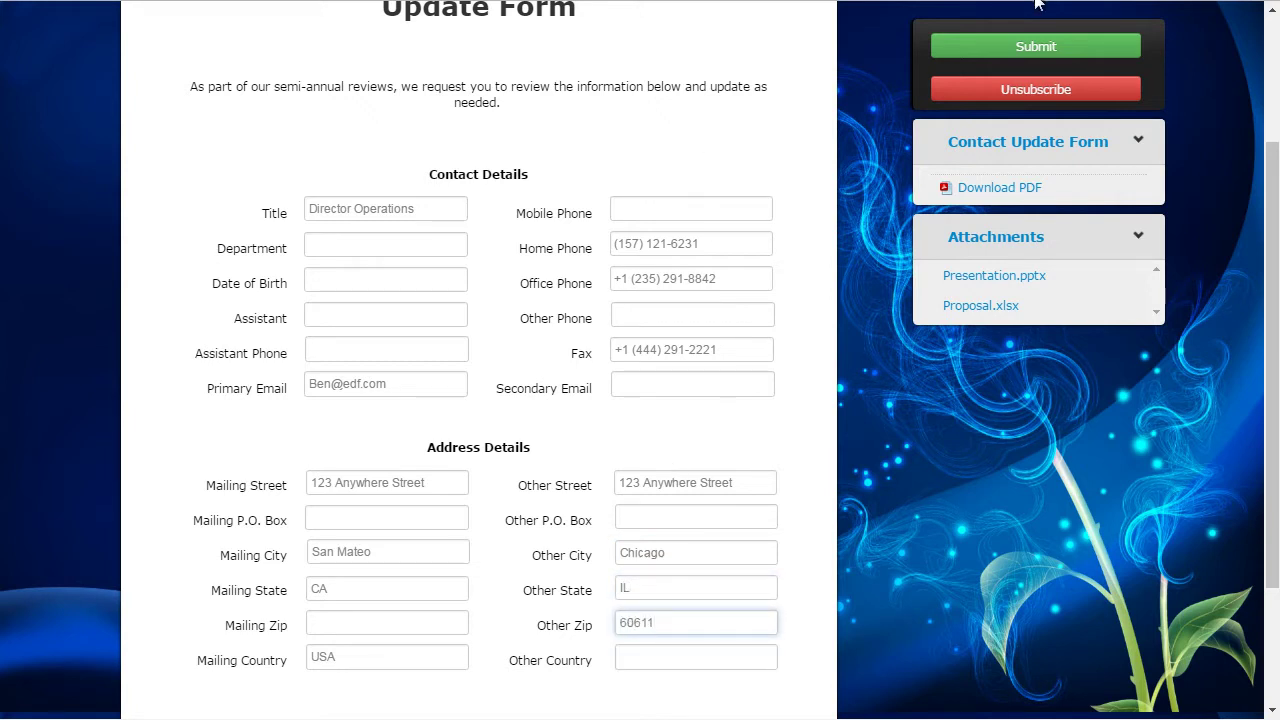
Check and submit the completed update form, and cancel the update email without sending it.
scroll(589, 180, "up", 1)
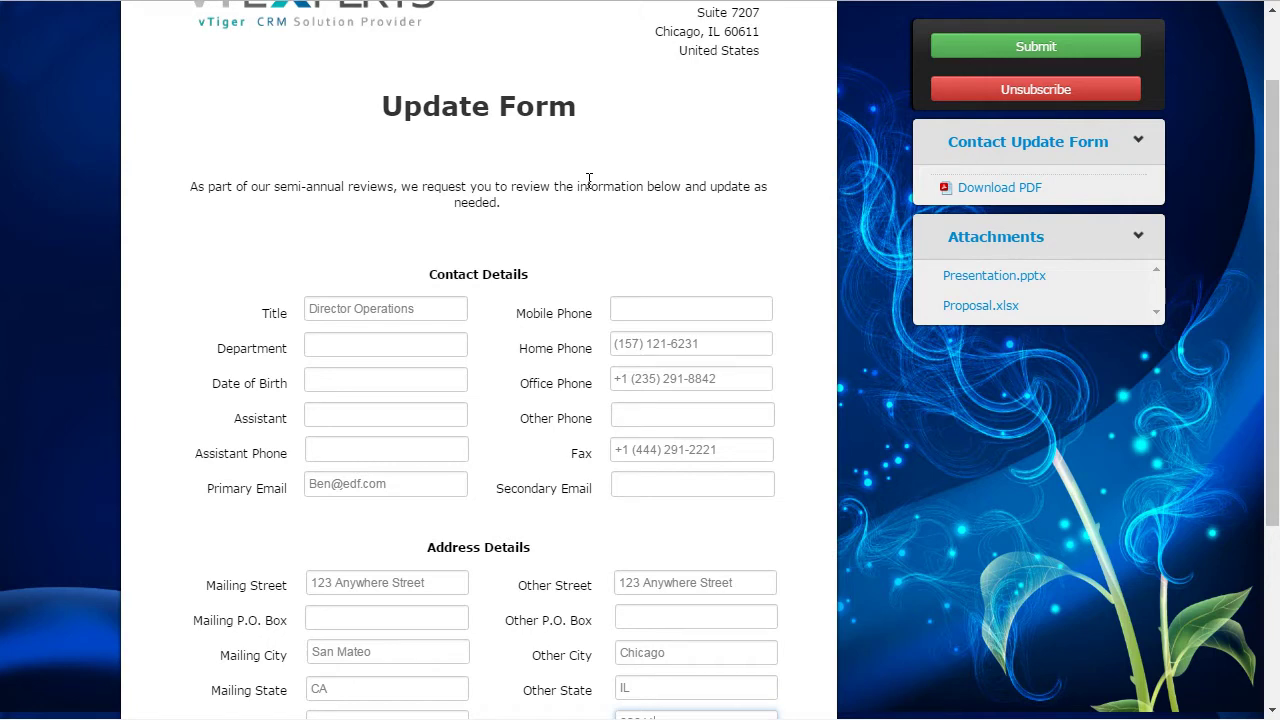
scroll(583, 165, "up", 2)
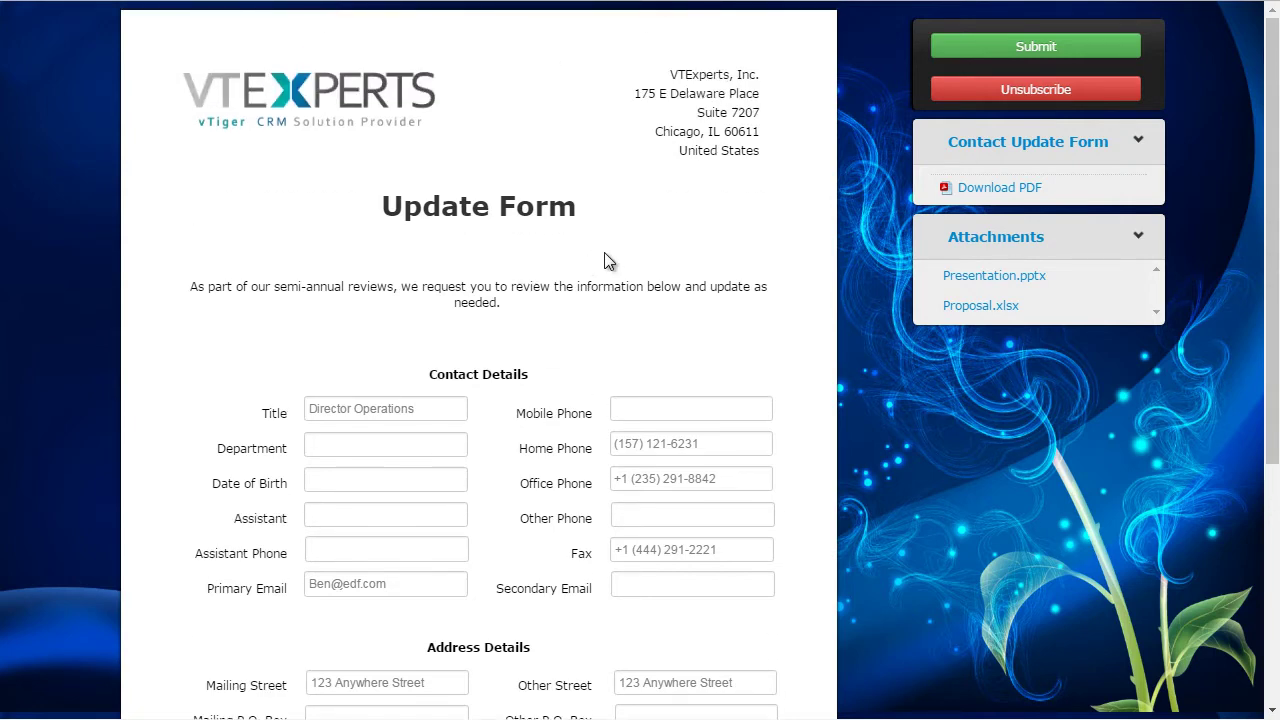
scroll(590, 430, "down", 4)
scroll(585, 515, "down", 2)
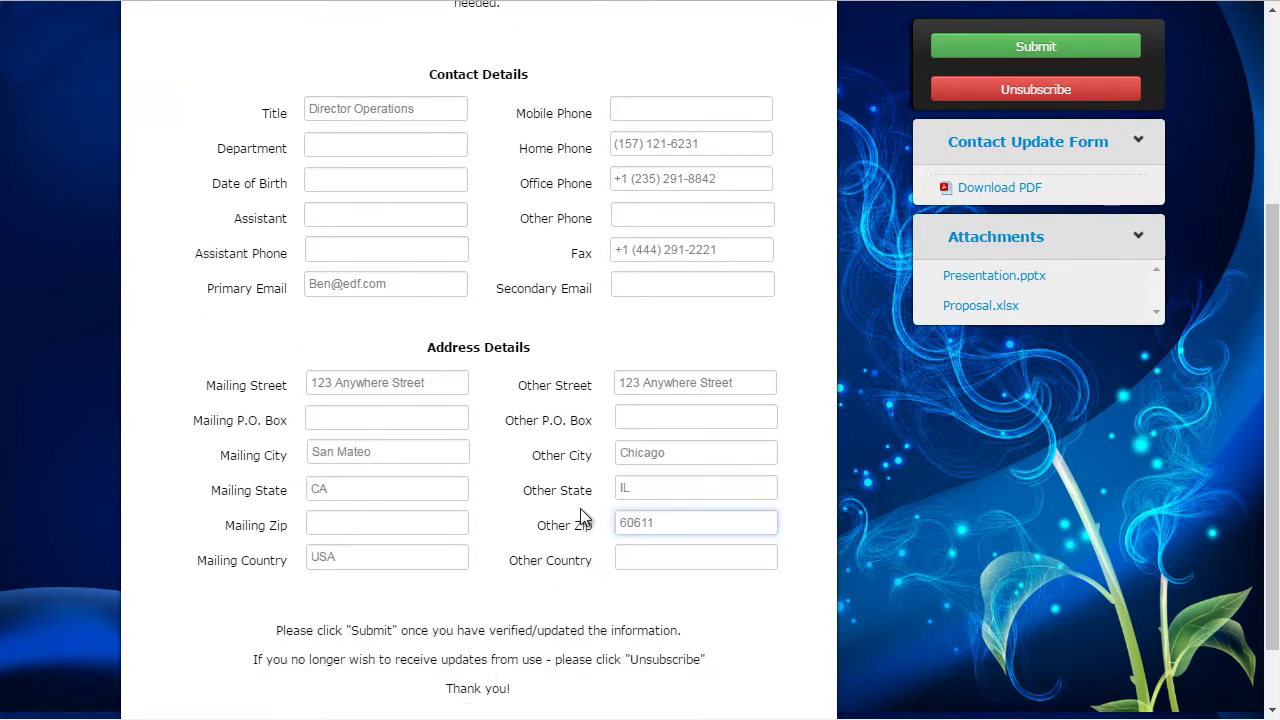
scroll(583, 512, "up", 2)
left_click(1034, 50)
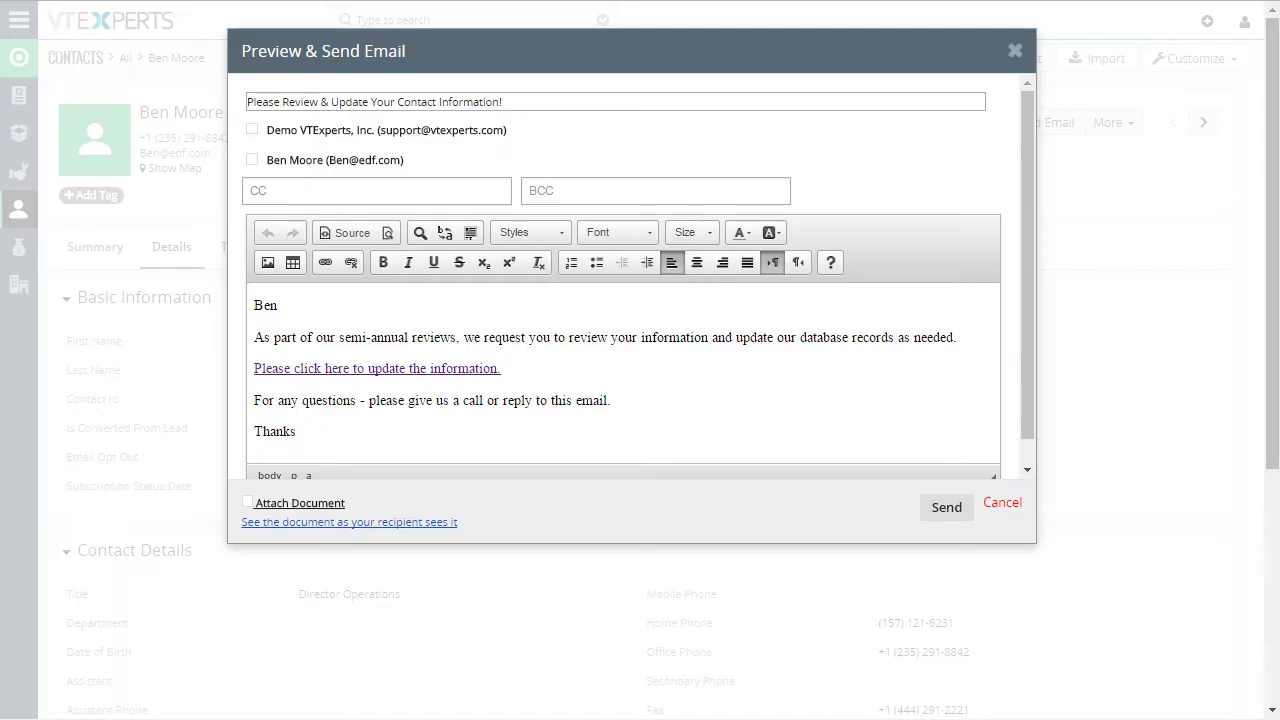
left_click(1004, 505)
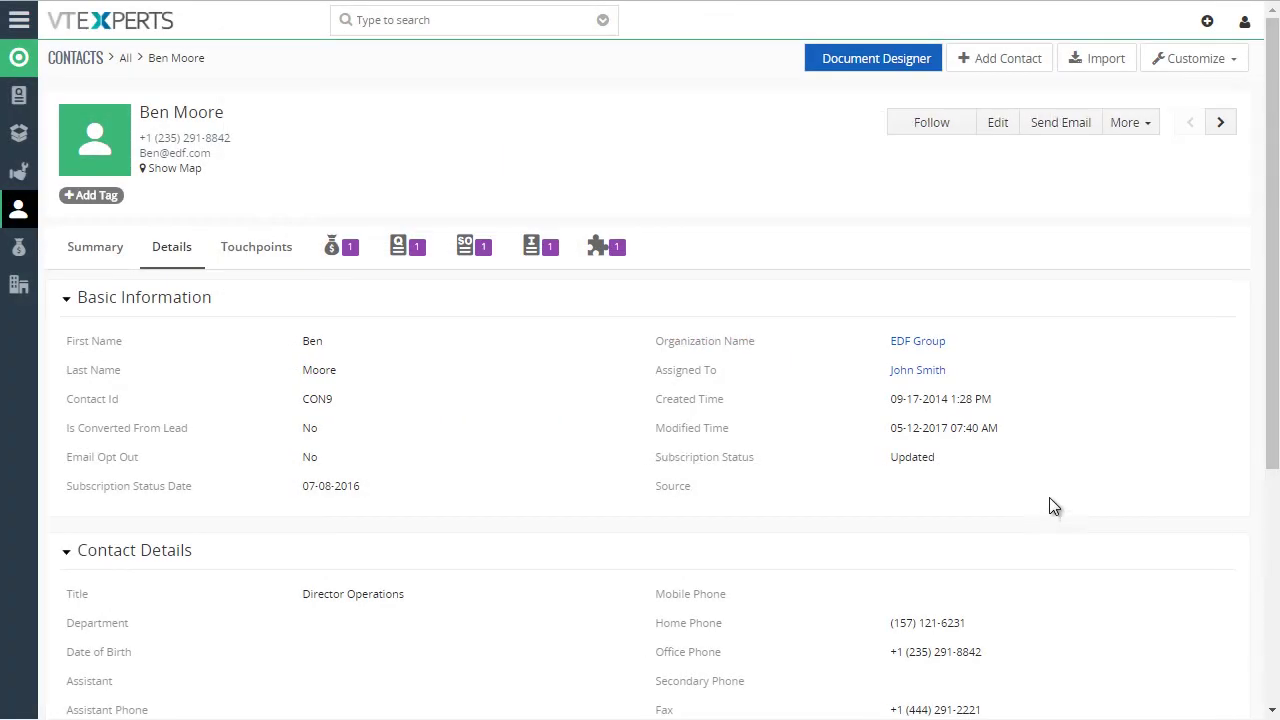
Reload the contact's details to check the address fields and view the record's update history under Touchpoints.
left_click(170, 250)
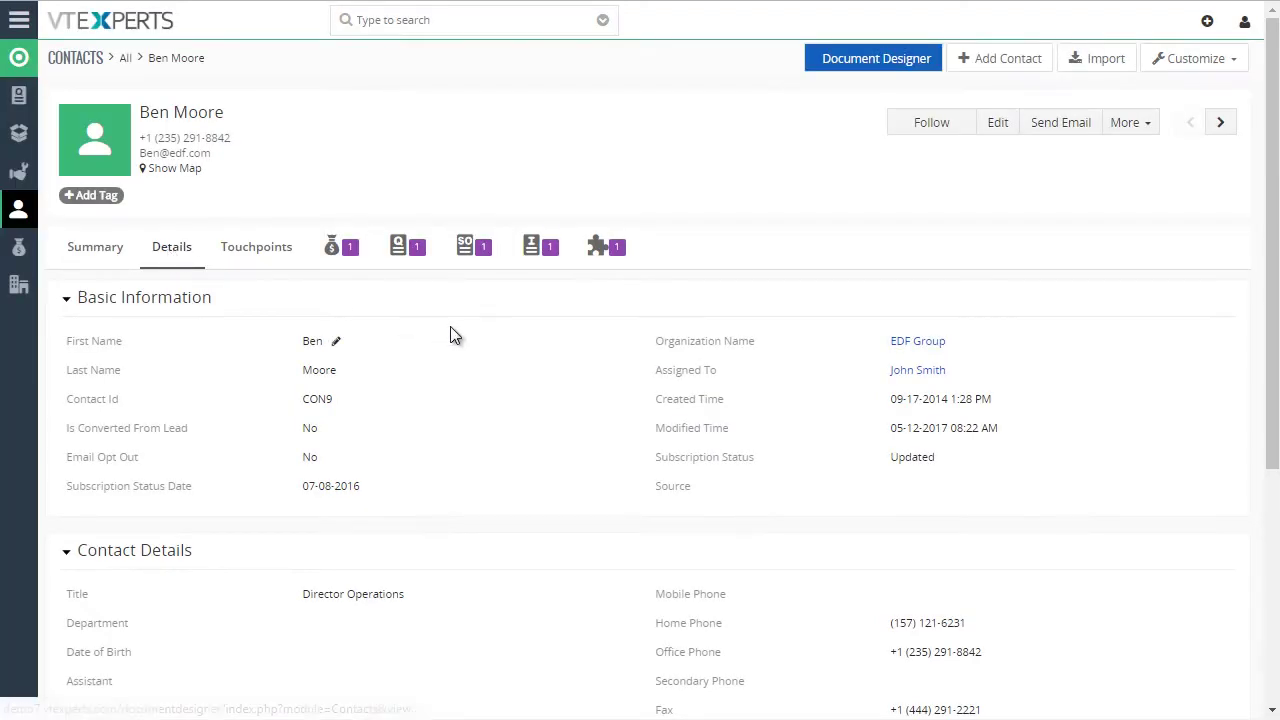
scroll(500, 310, "down", 4)
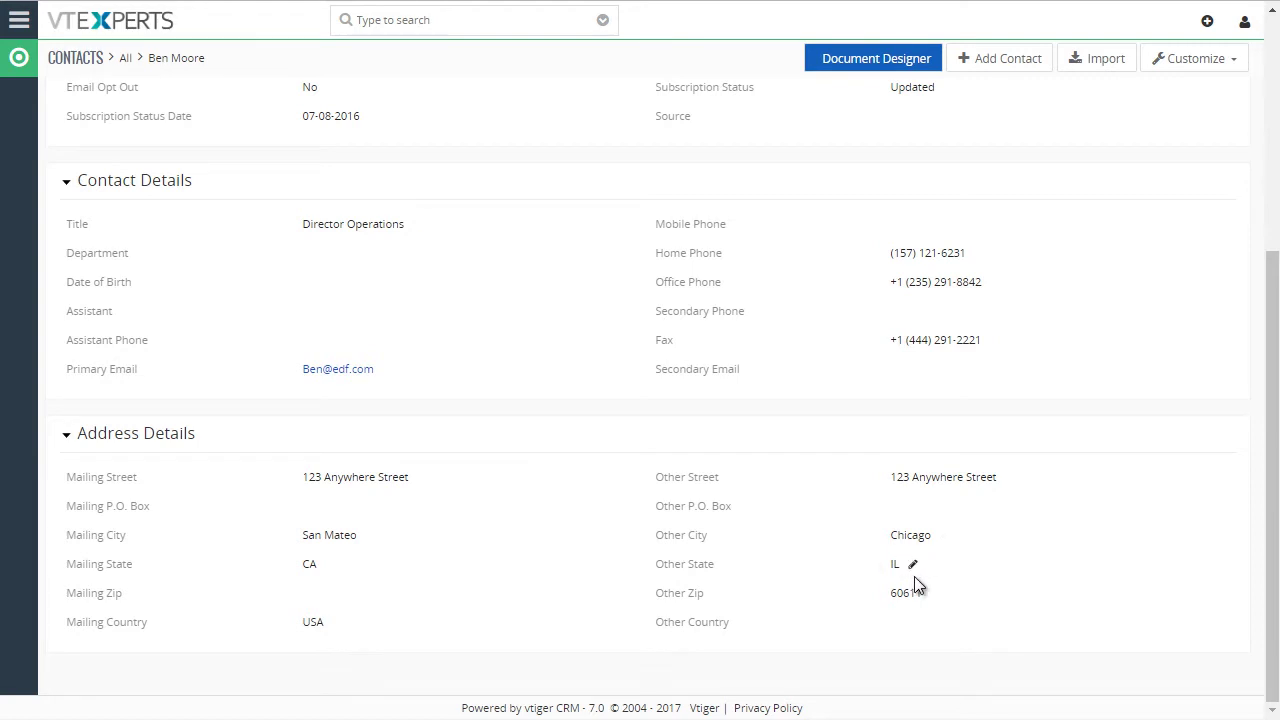
scroll(935, 598, "up", 3)
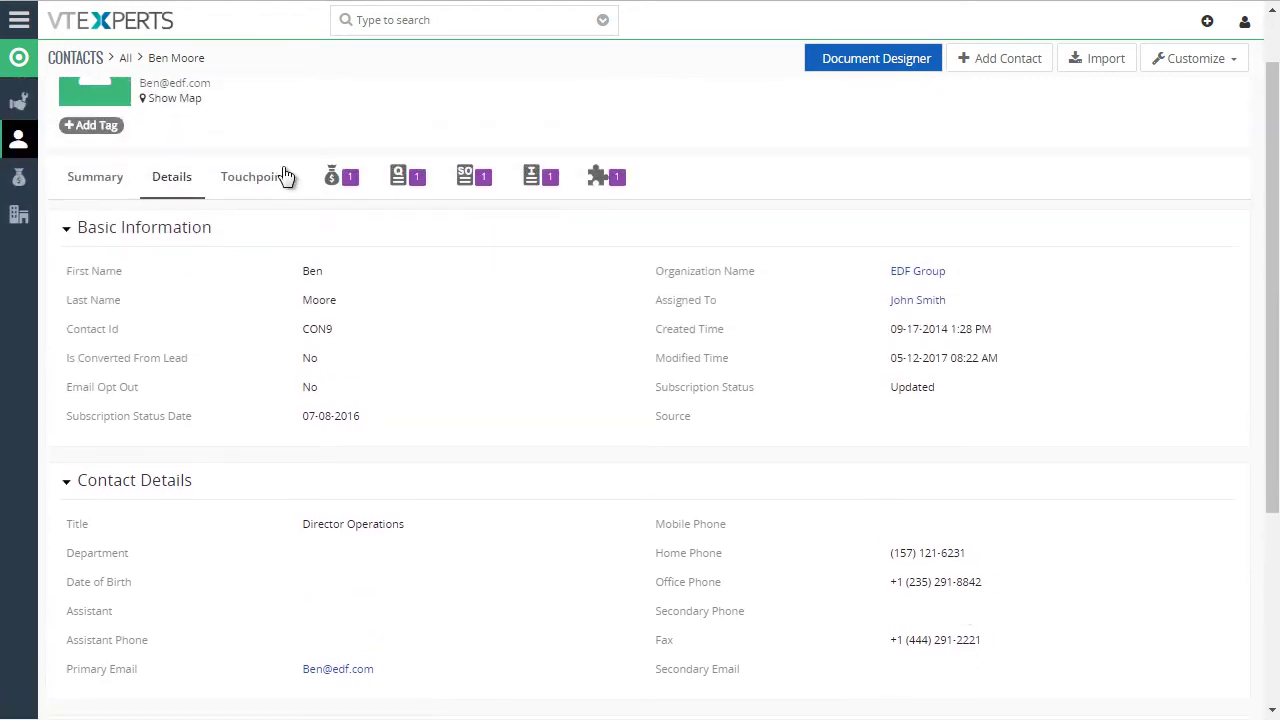
left_click(248, 178)
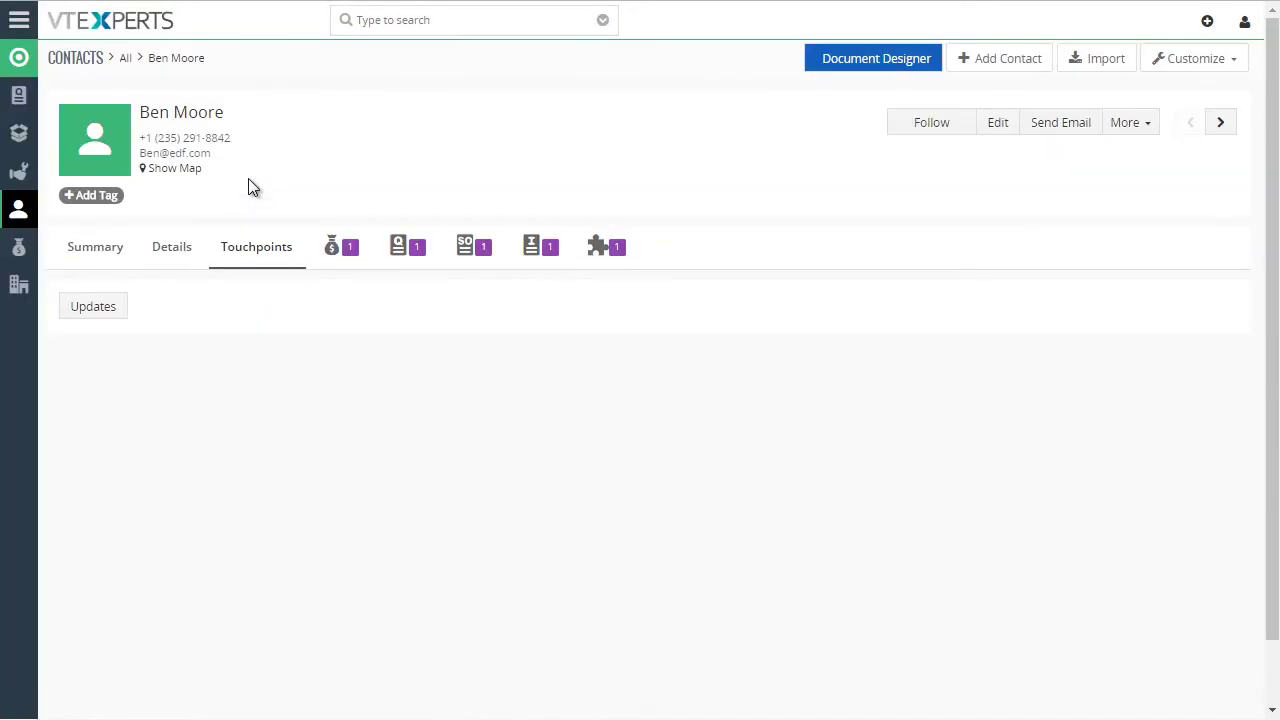
left_click(105, 308)
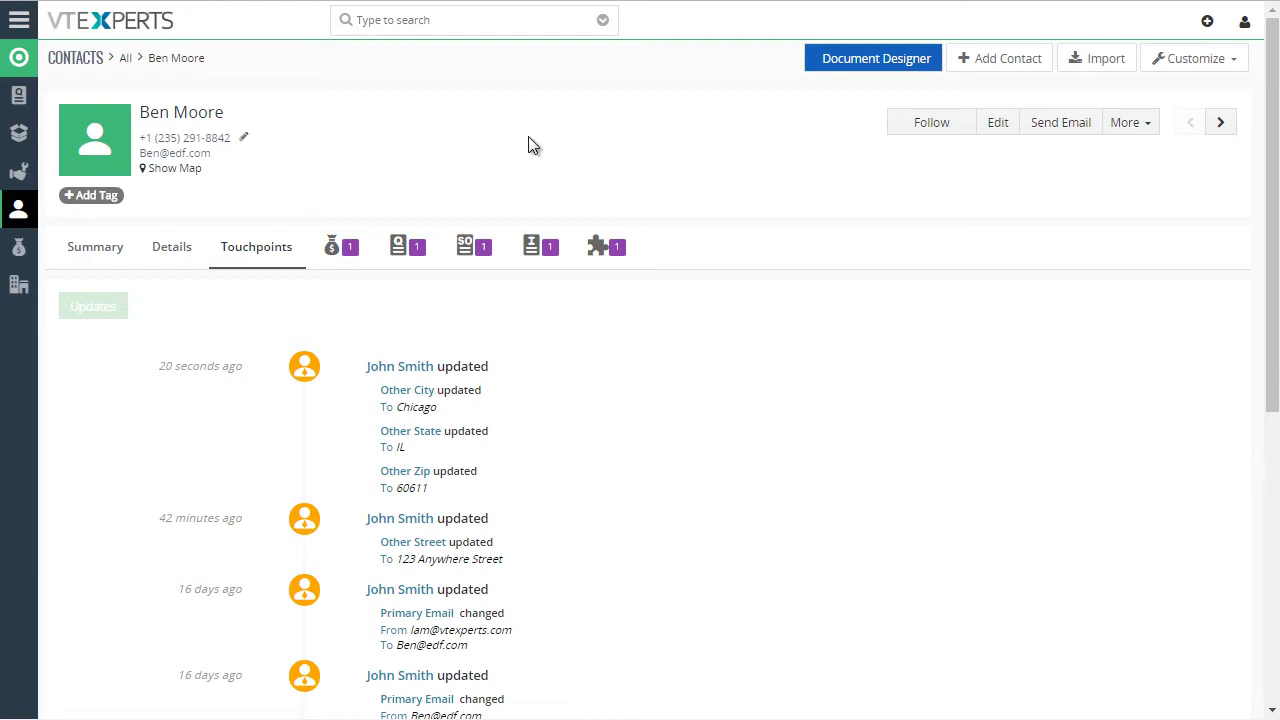
Go to Document Designer under Projects and open the SEO Proposal template in the editor.
left_click(20, 22)
mouse_move(111, 268)
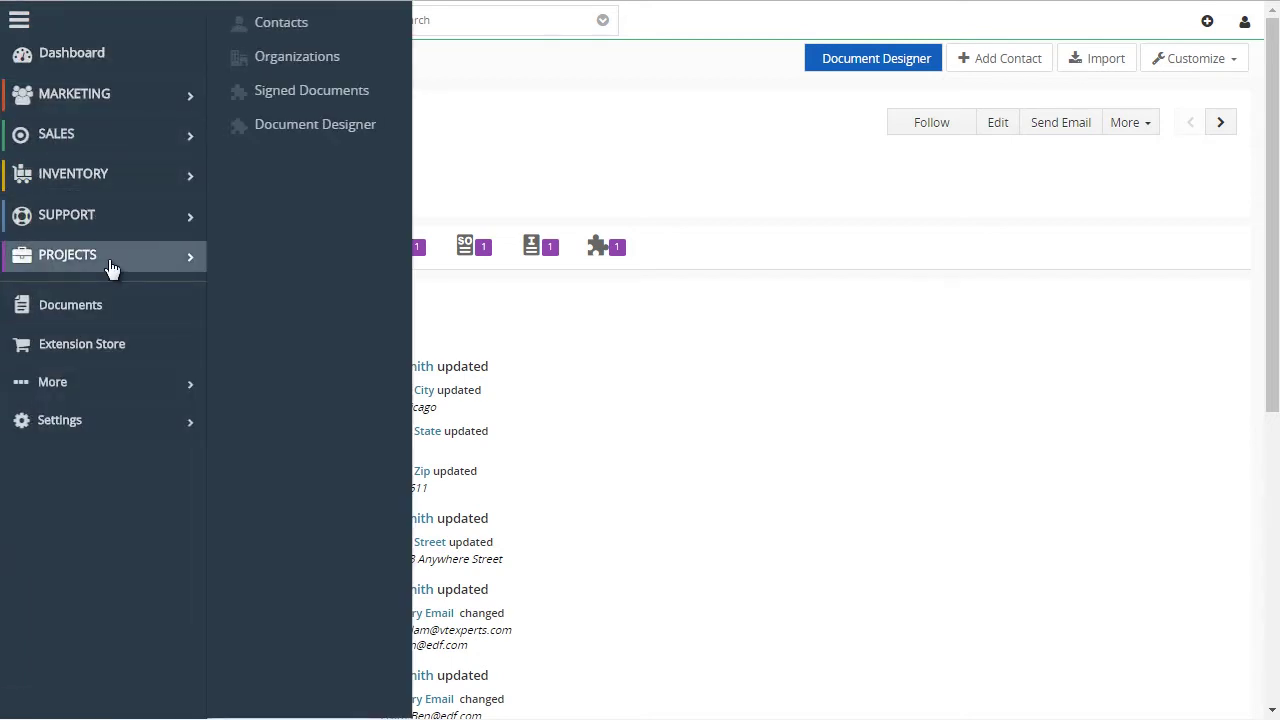
left_click(314, 127)
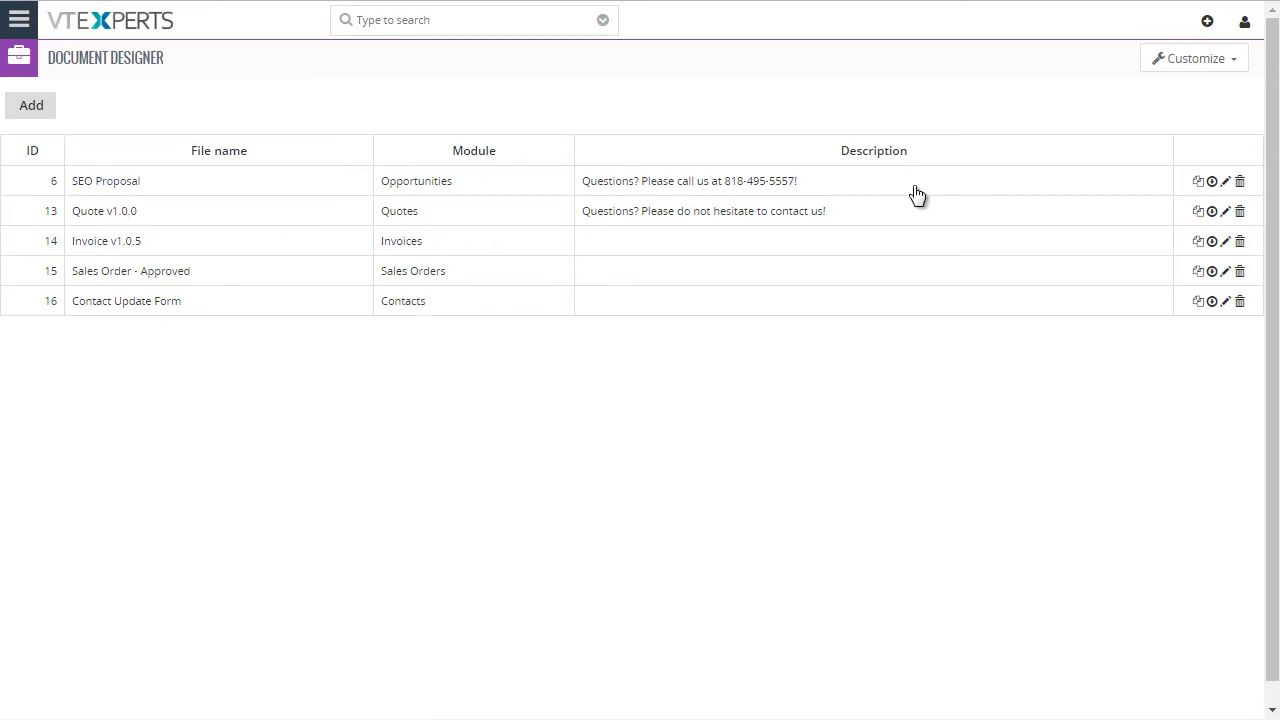
left_click(101, 180)
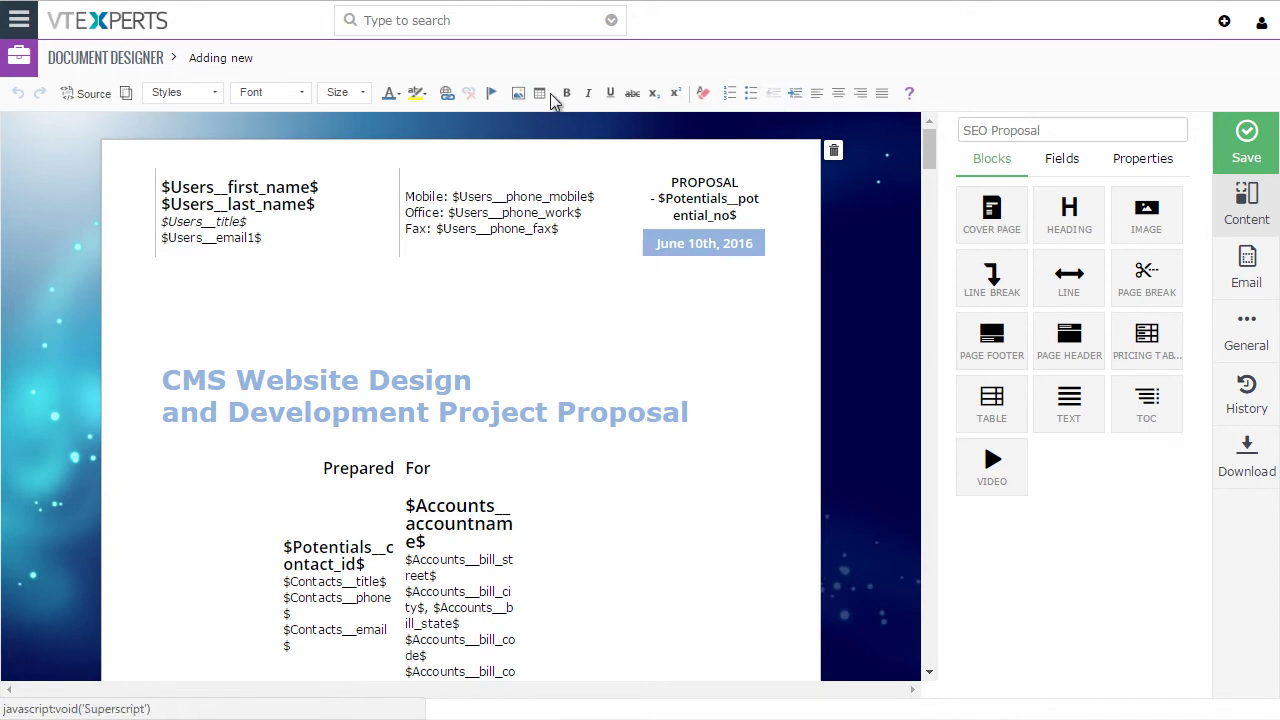
Examine the user, contact and organization merge fields in the proposal's header and Prepared For section.
left_click(482, 228)
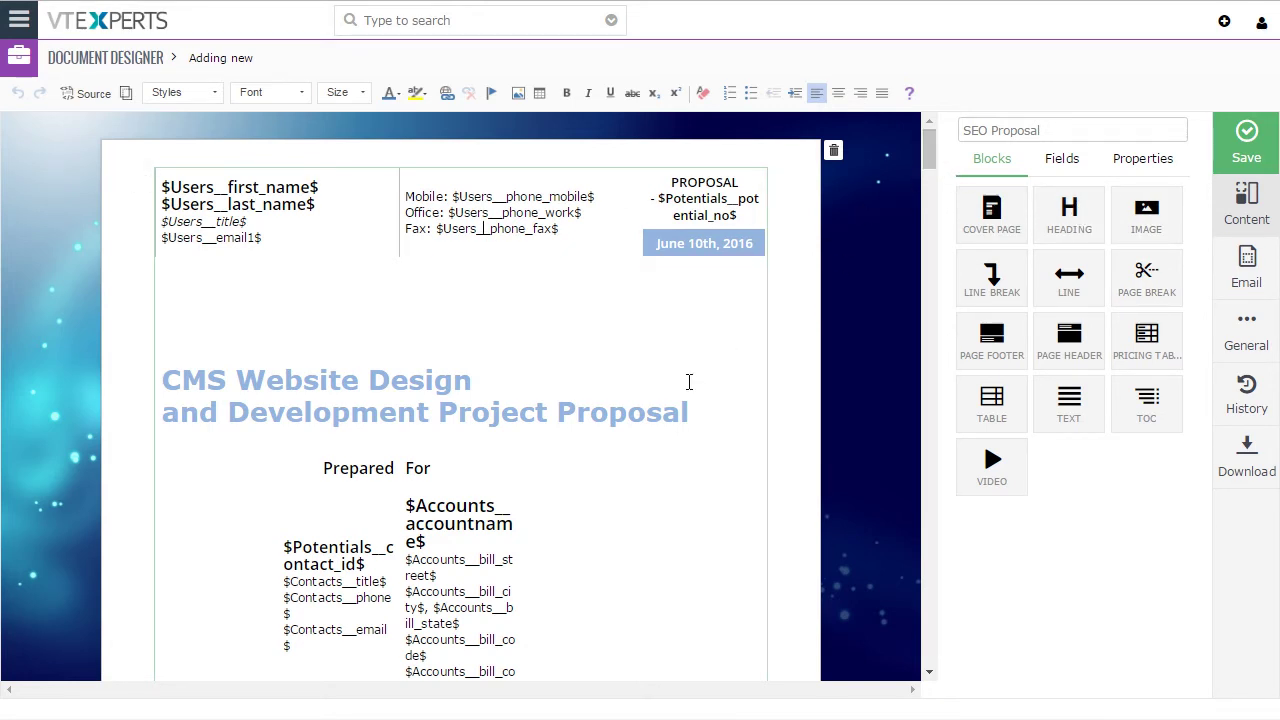
left_click_drag(290, 243, 190, 205)
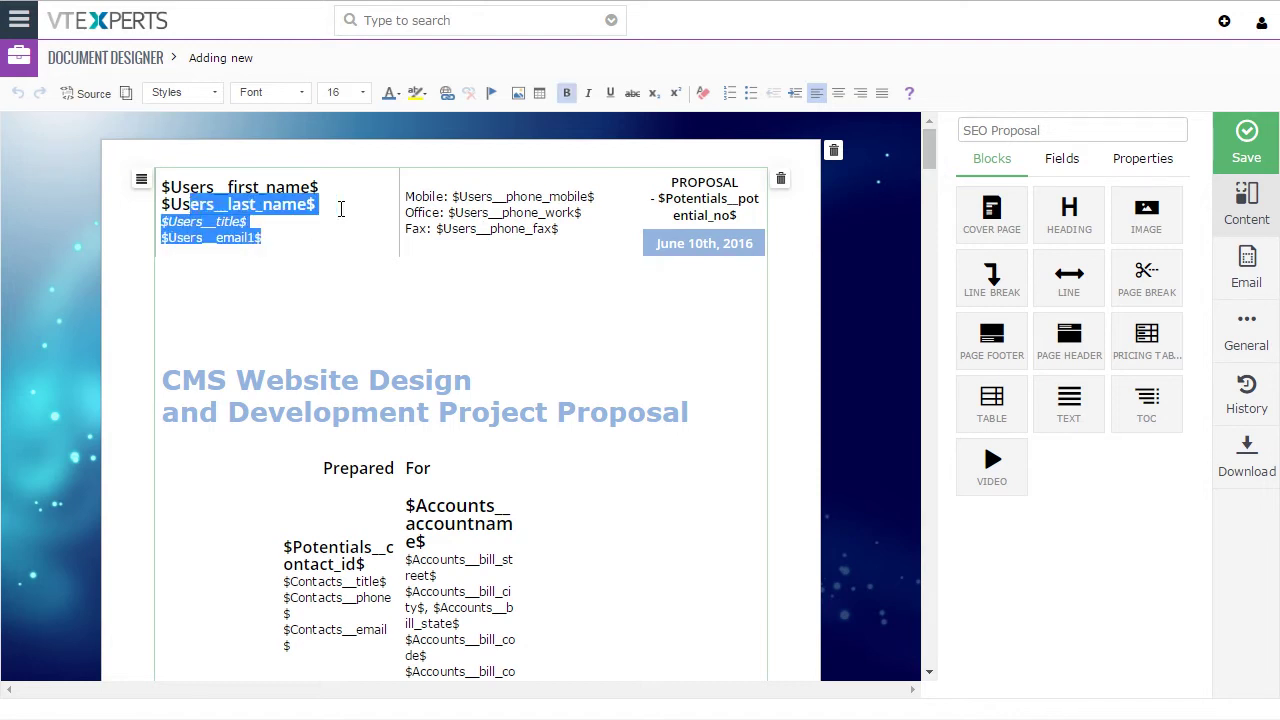
scroll(380, 428, "down", 1)
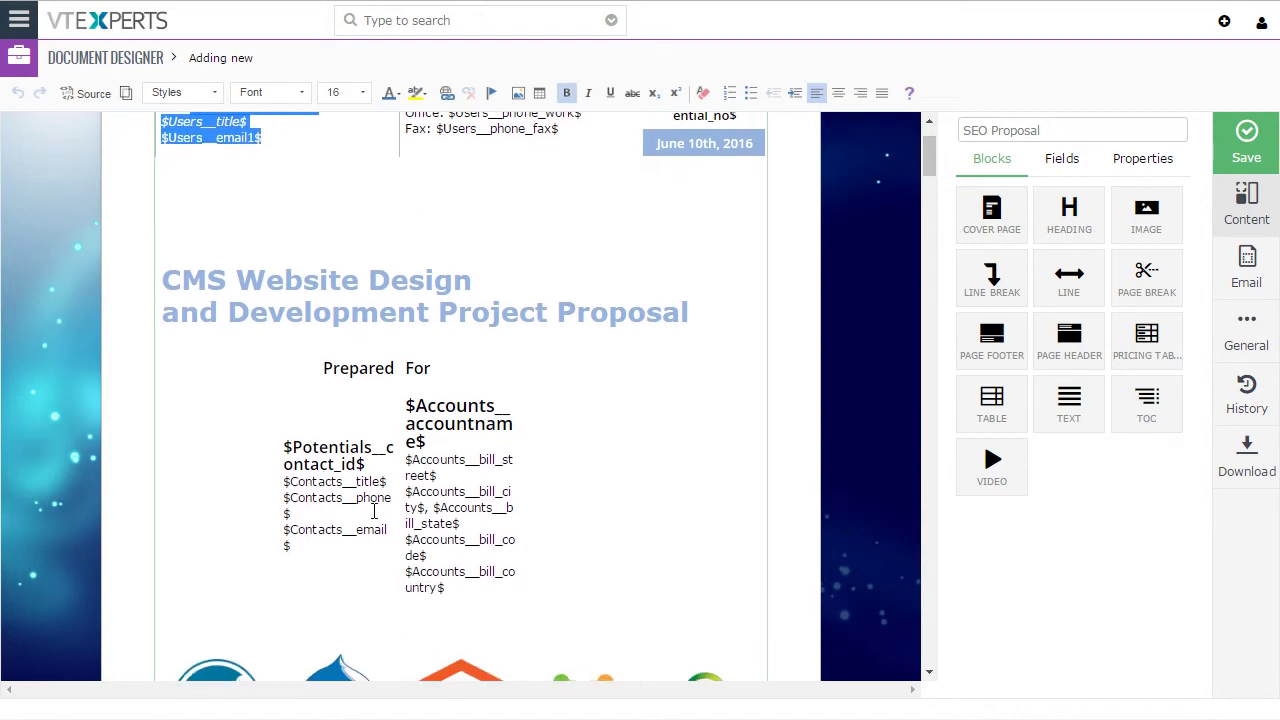
left_click_drag(388, 530, 305, 481)
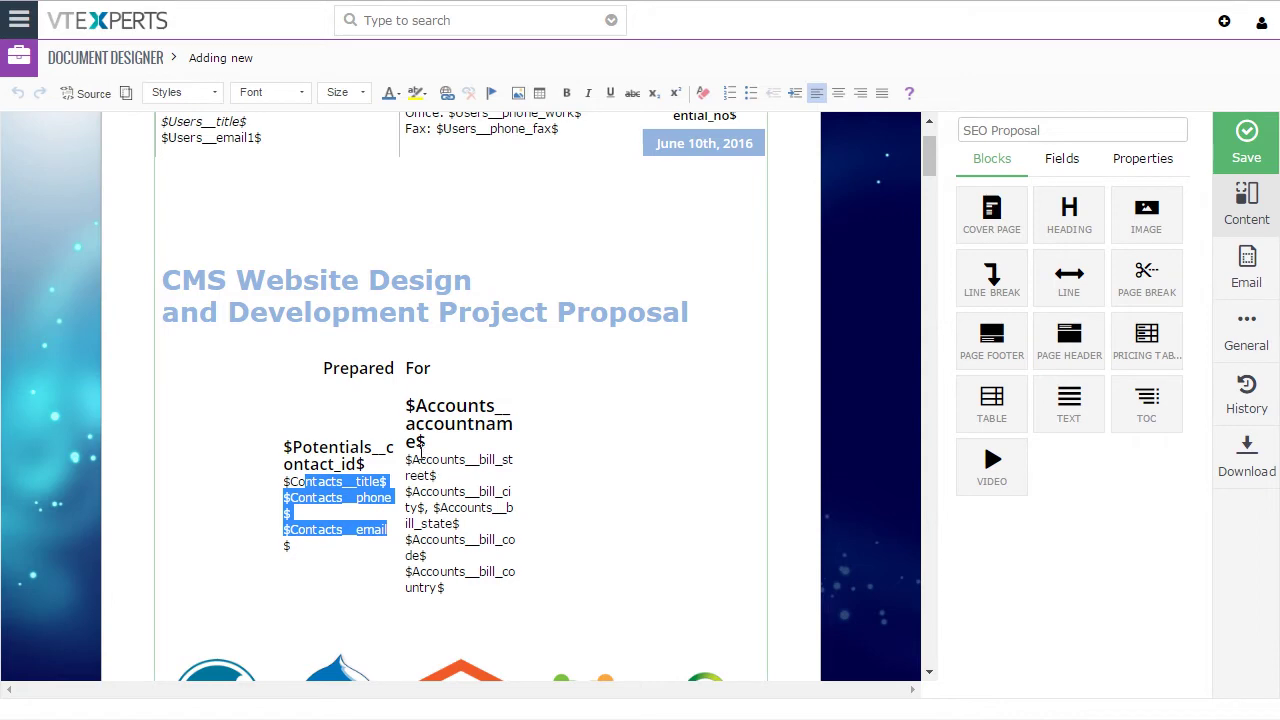
left_click_drag(438, 476, 479, 522)
Add an empty paragraph at the end of the second column of the About the Company text.
left_click_drag(929, 162, 926, 230)
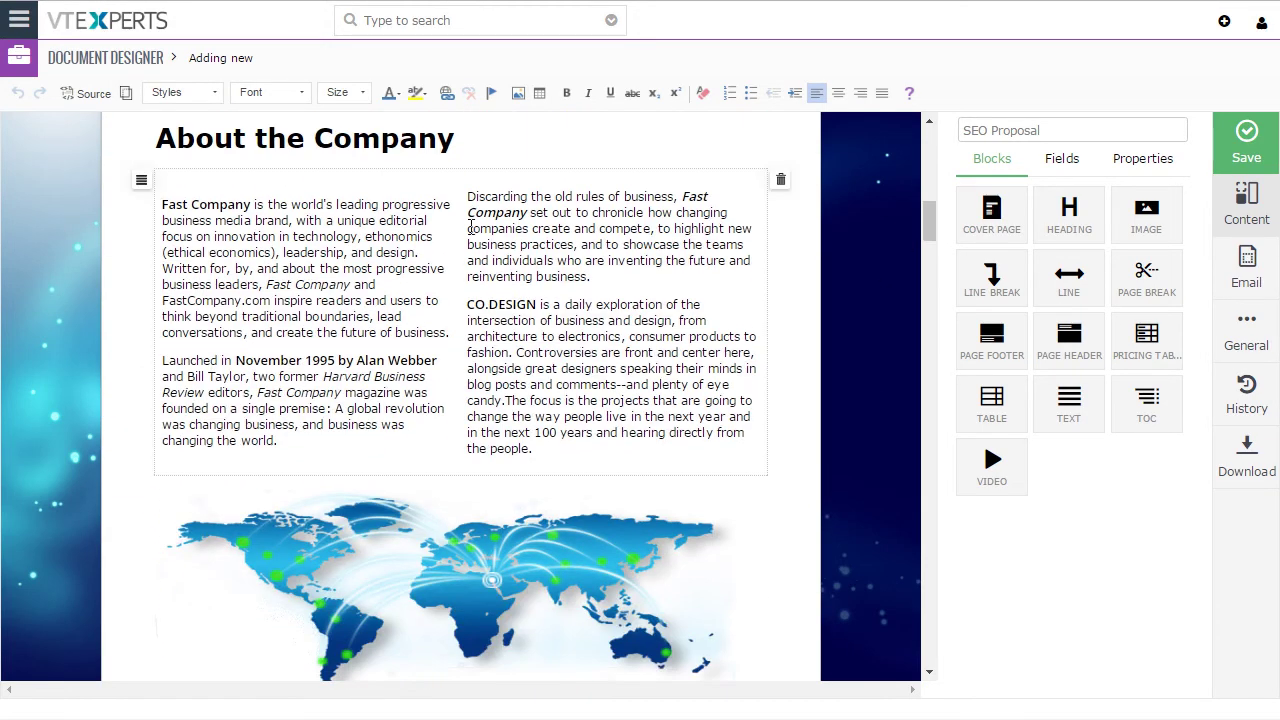
double_click(580, 368)
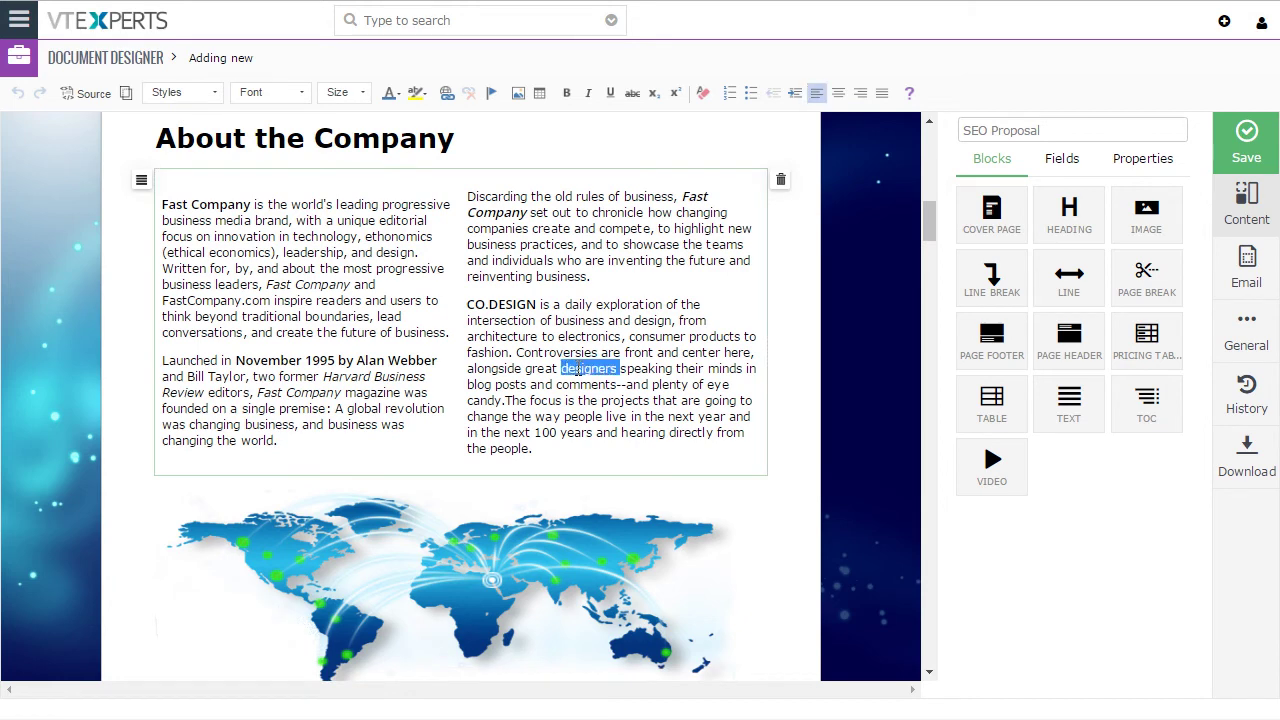
left_click(561, 446)
key("Return")
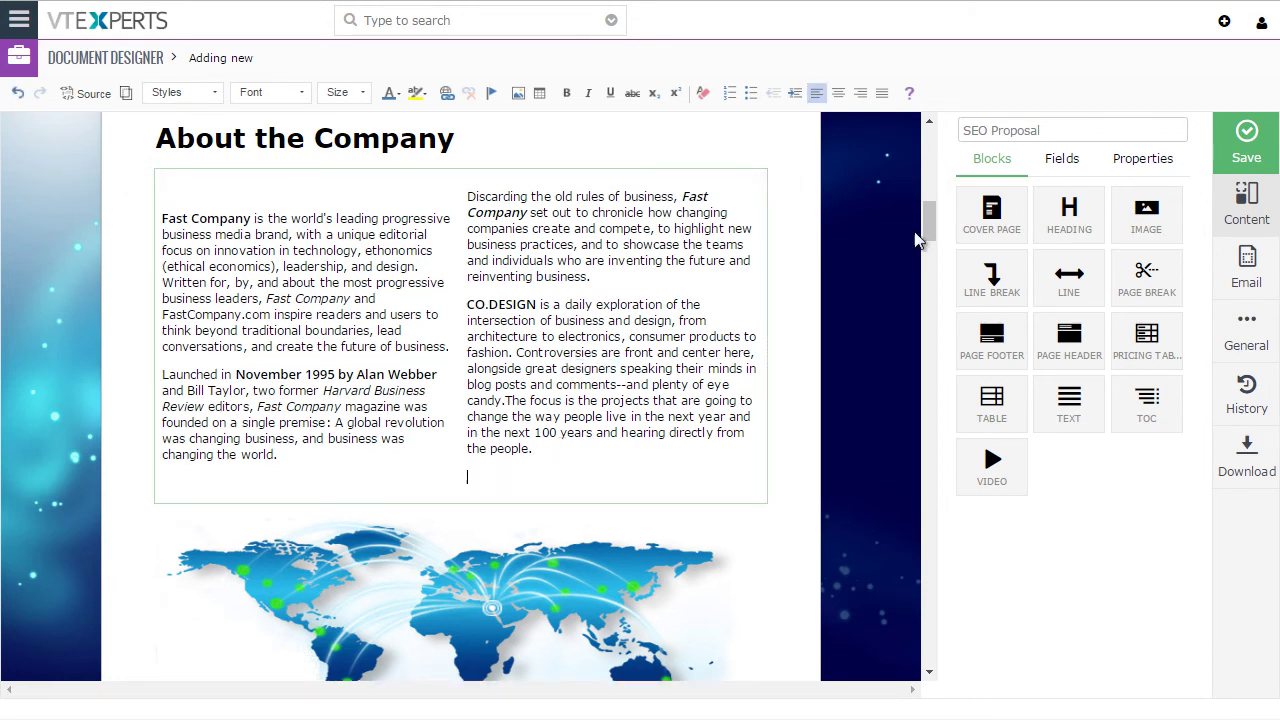
Review the rest of the template, including Implementation & Training, Project Description, the pricing table, Accept & Sign and Agreement Terms.
left_click_drag(932, 230, 929, 284)
scroll(415, 430, "down", 3)
scroll(415, 430, "down", 9)
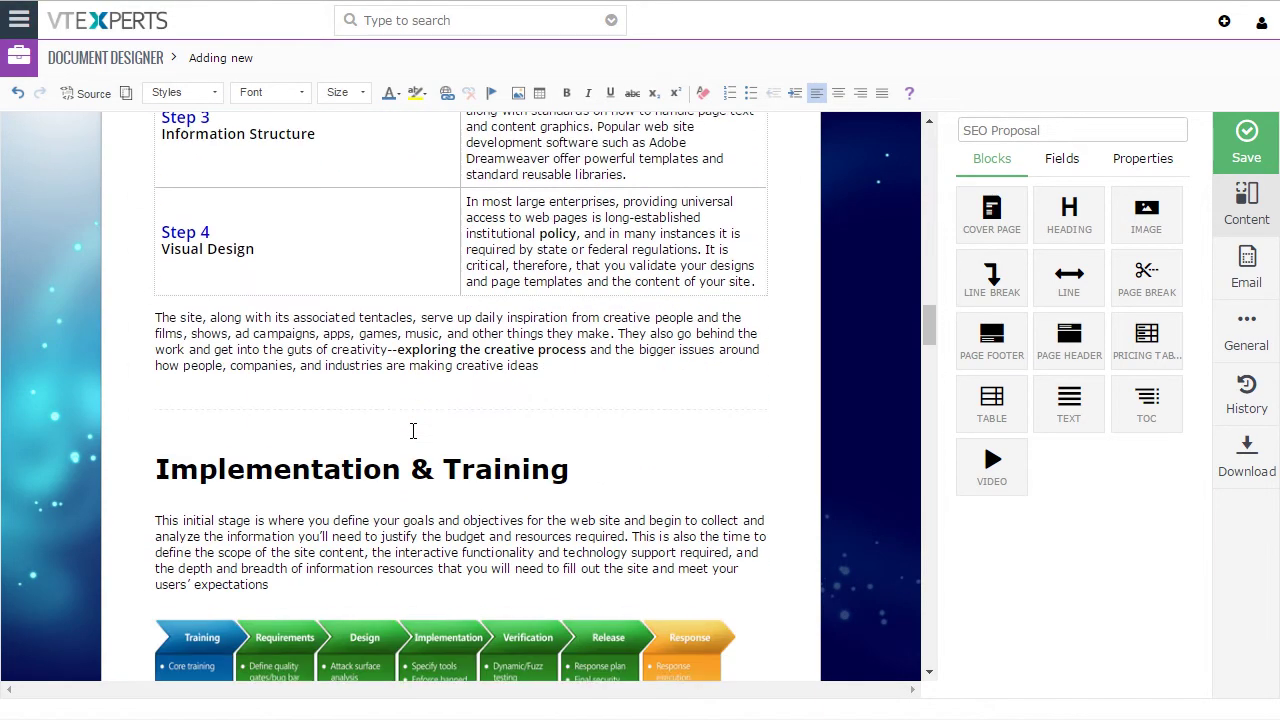
left_click_drag(930, 378, 922, 475)
scroll(677, 363, "down", 6)
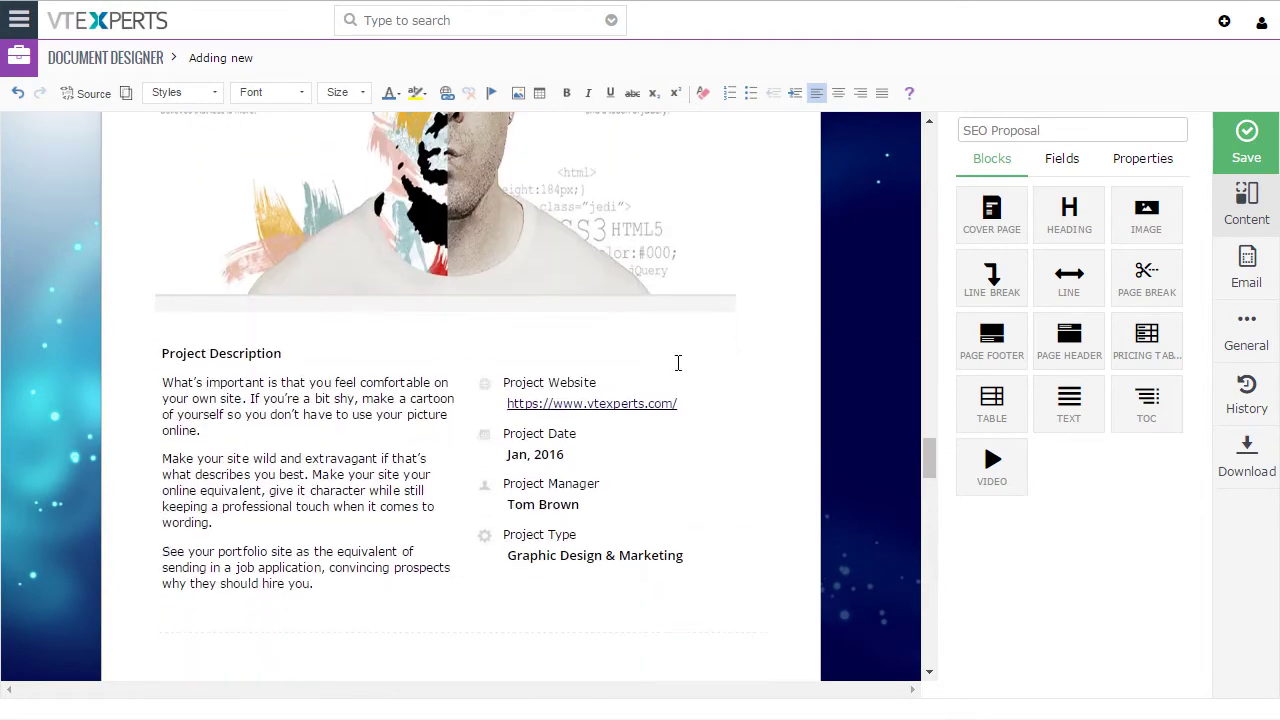
scroll(424, 276, "down", 8)
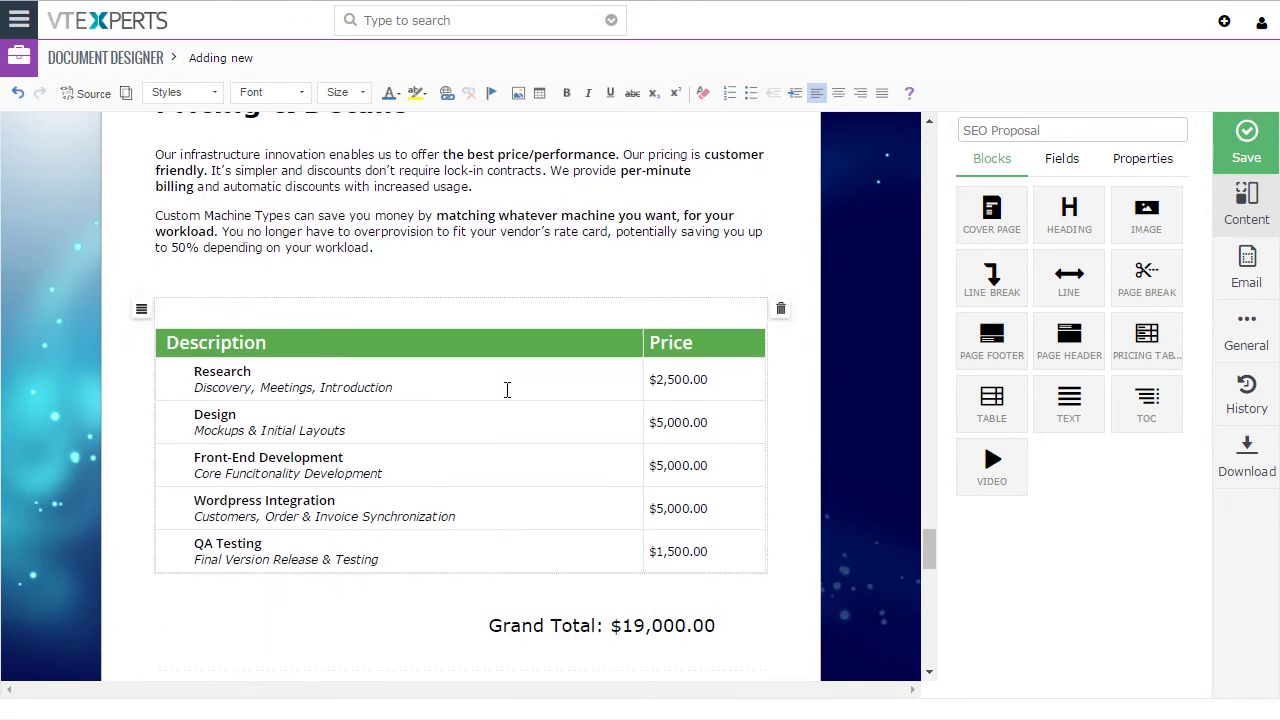
scroll(507, 389, "down", 5)
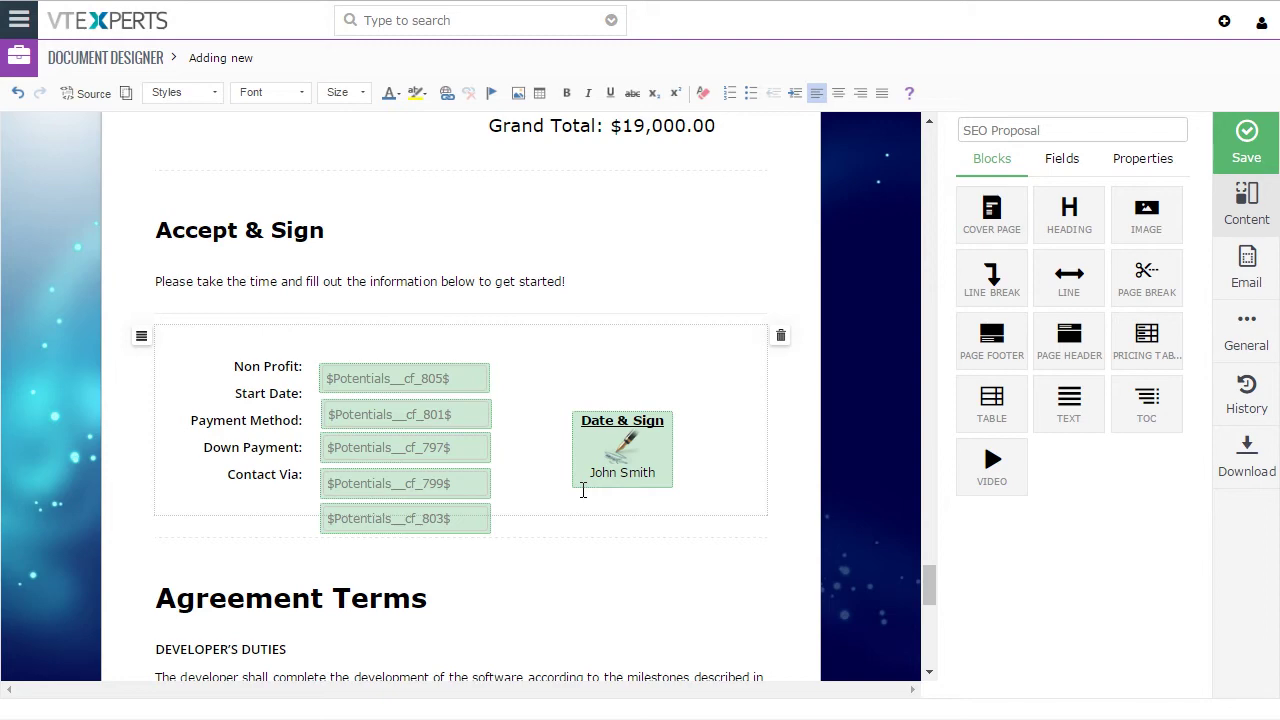
scroll(525, 360, "down", 2)
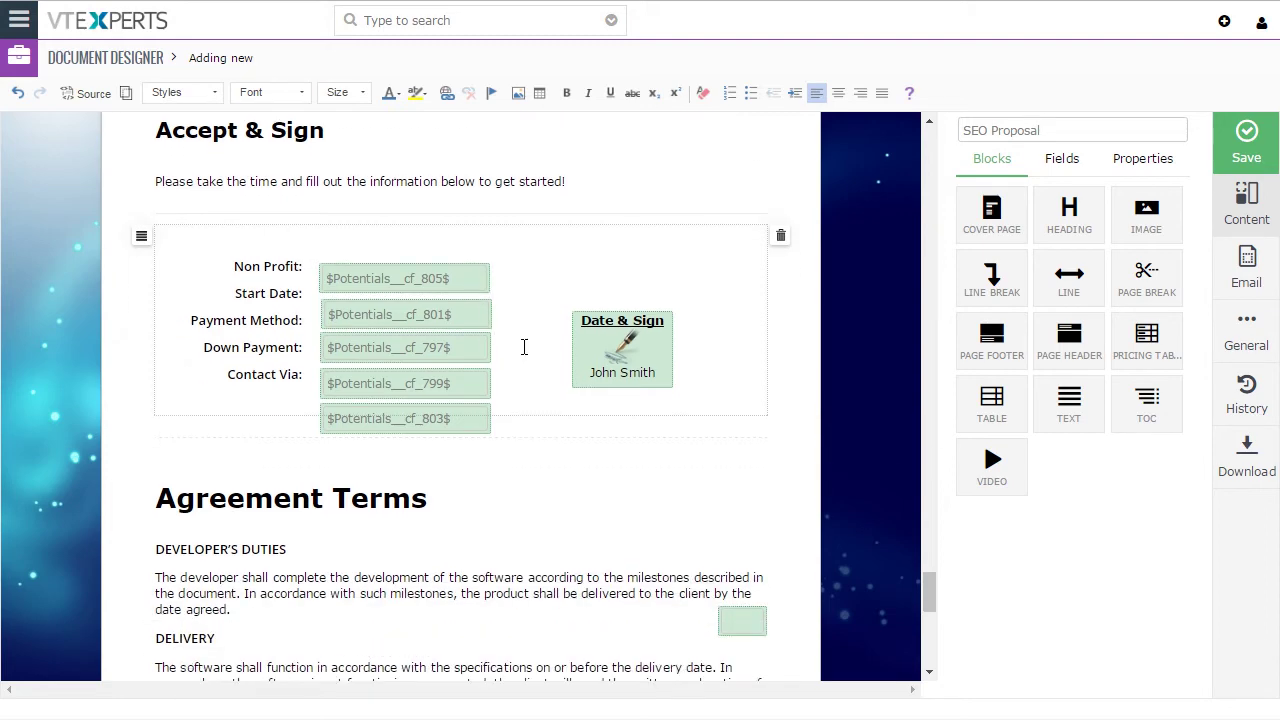
scroll(381, 409, "up", 1)
scroll(535, 266, "up", 2)
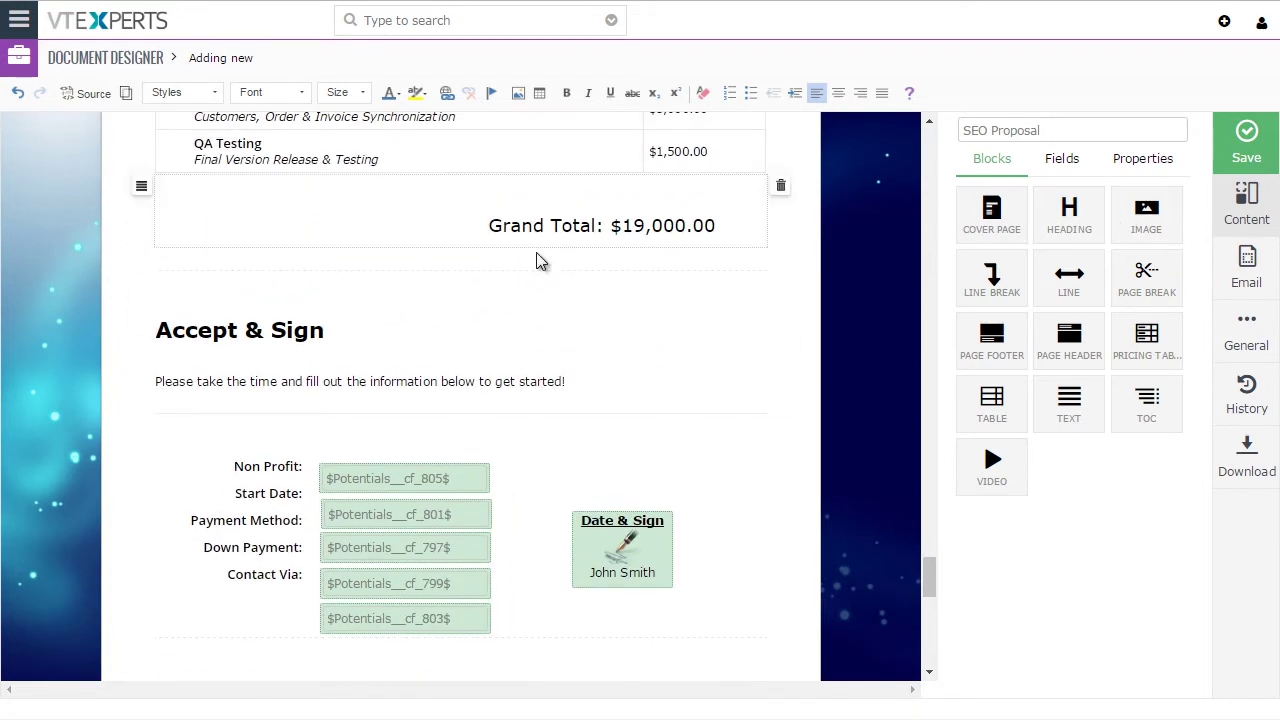
Add a heading block above Accept & Sign with the text "Heading ABC....".
left_click_drag(1071, 229, 332, 319)
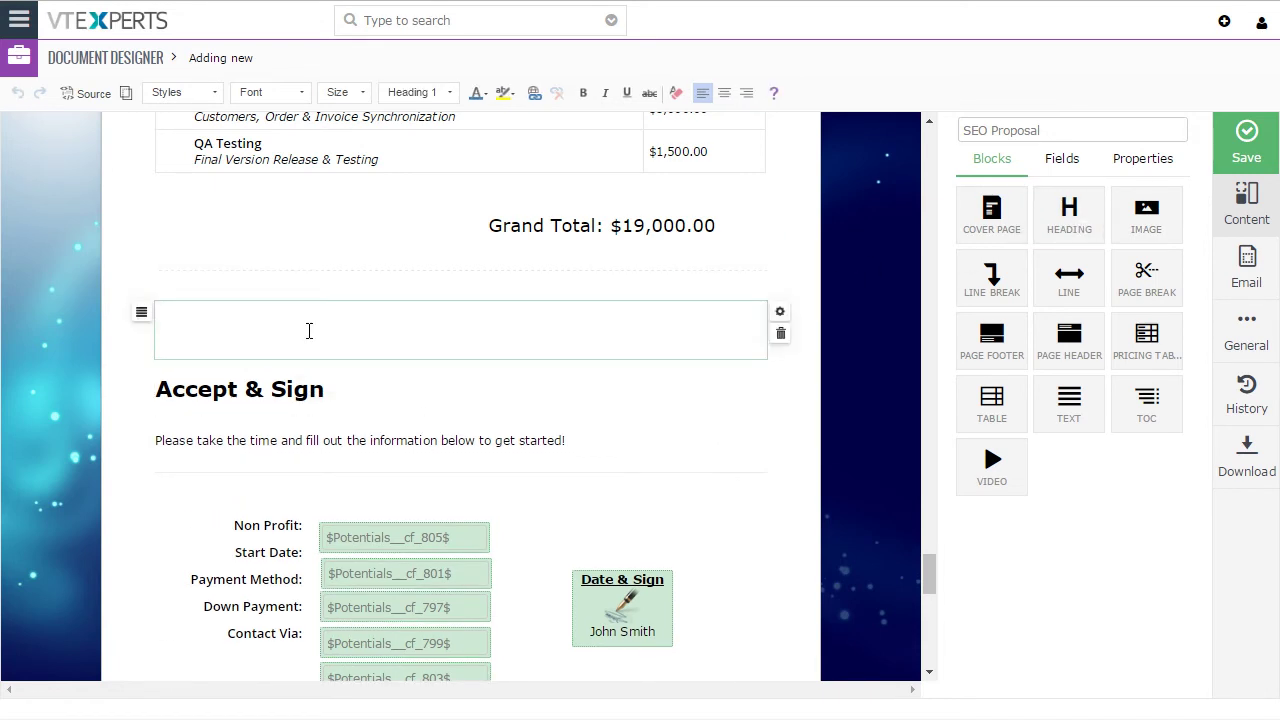
type("Ha")
type("ading ABC....")
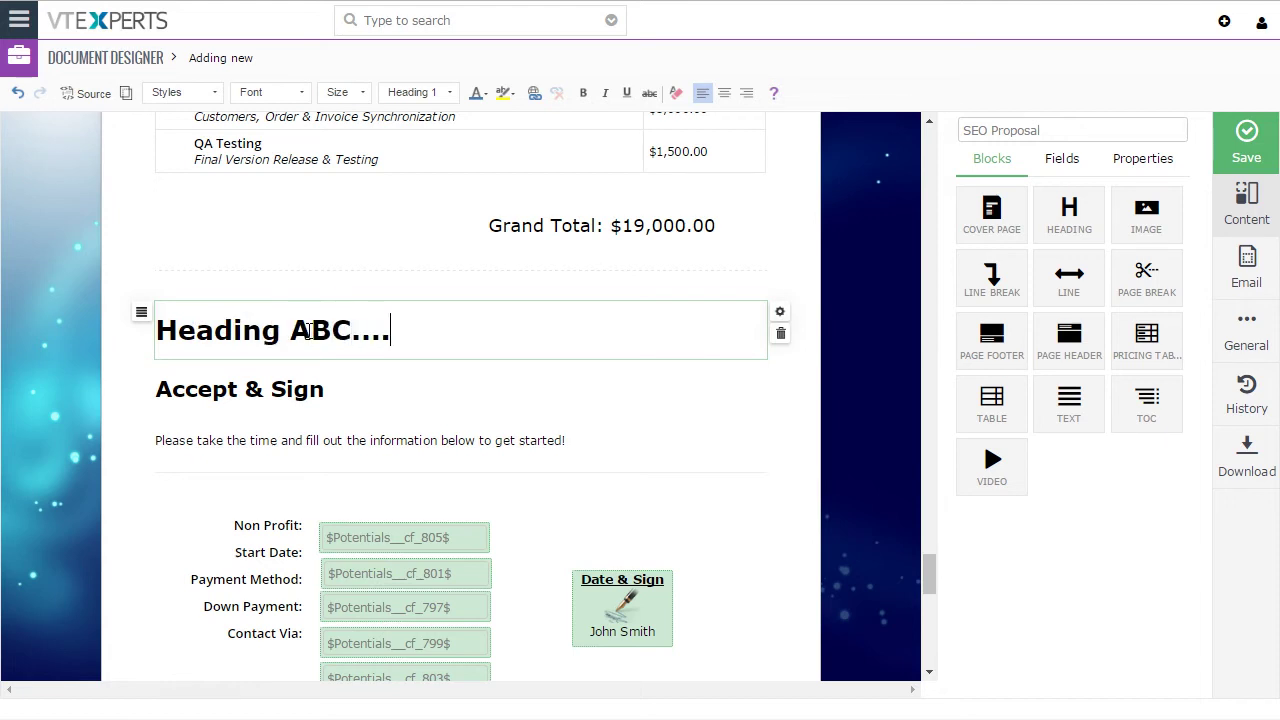
Add a text block under the new heading reading "Test gpoes here..", followed by three line breaks.
left_click_drag(1063, 409, 327, 388)
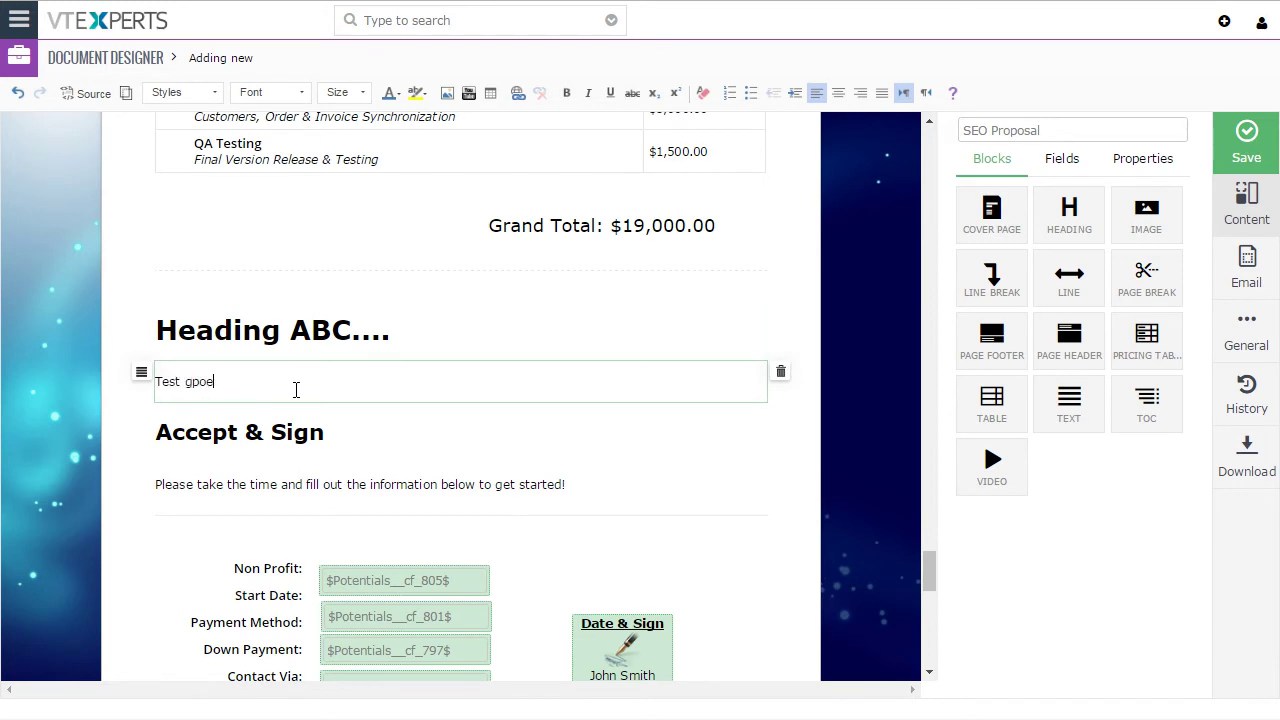
type("..")
key("Return")
key("Return")
key("Return")
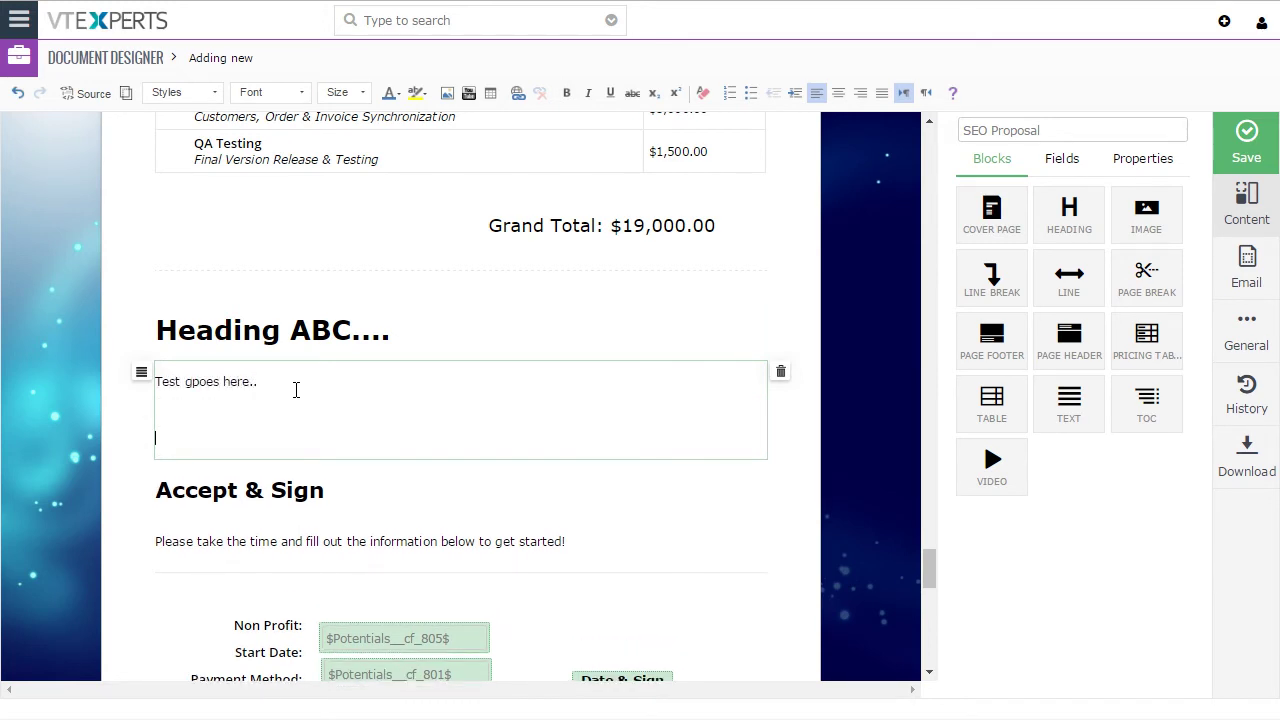
Add an image block below the new text and choose the Chrysanthemum image from the server as its source.
scroll(886, 243, "down", 2)
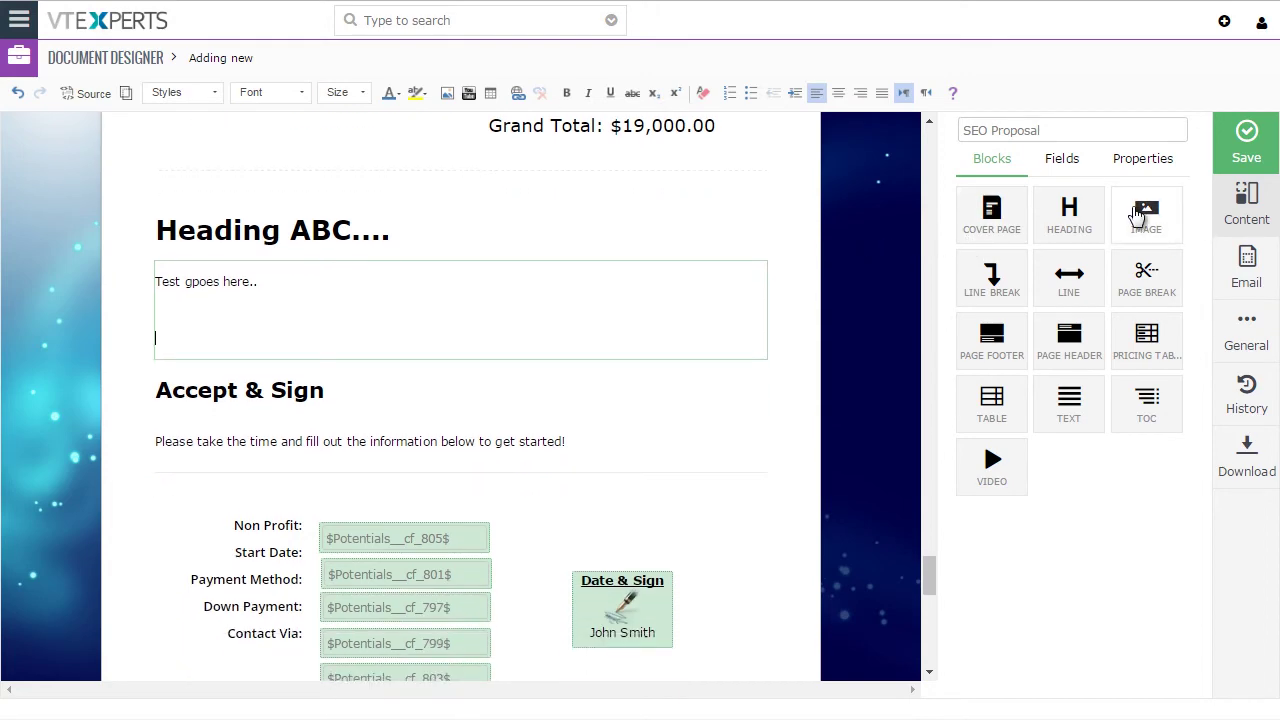
left_click_drag(1146, 215, 283, 363)
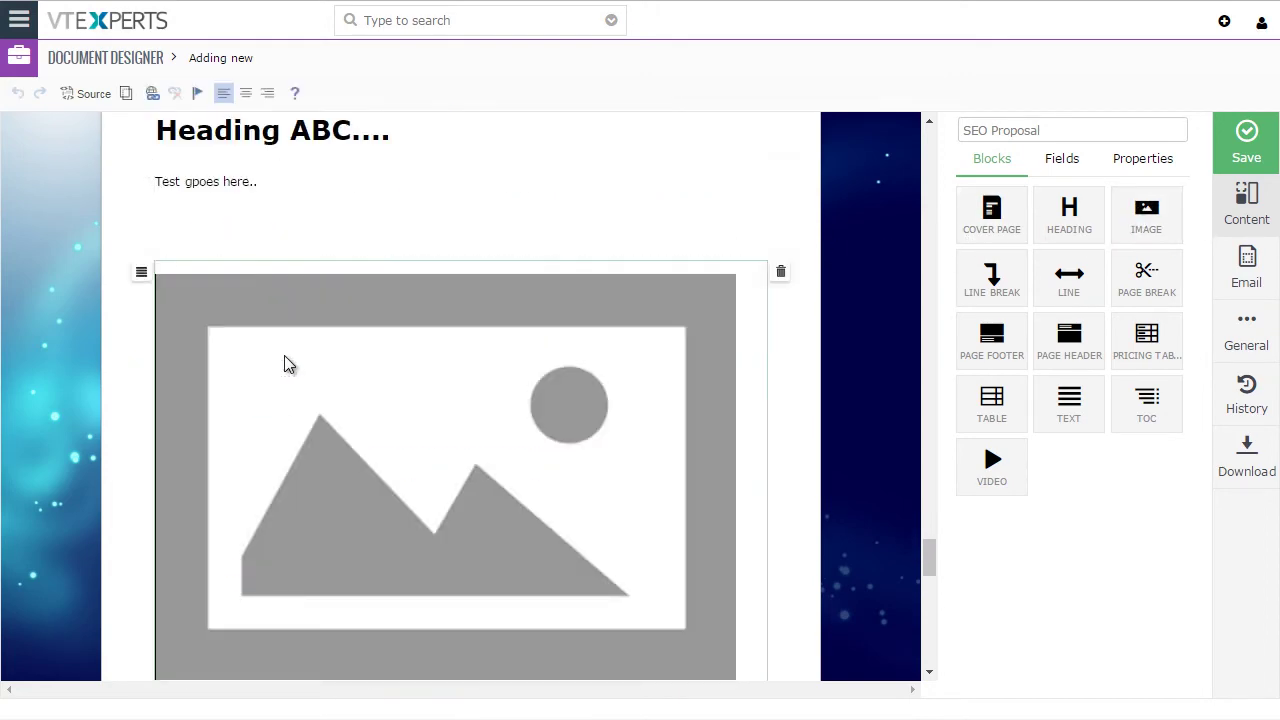
double_click(580, 336)
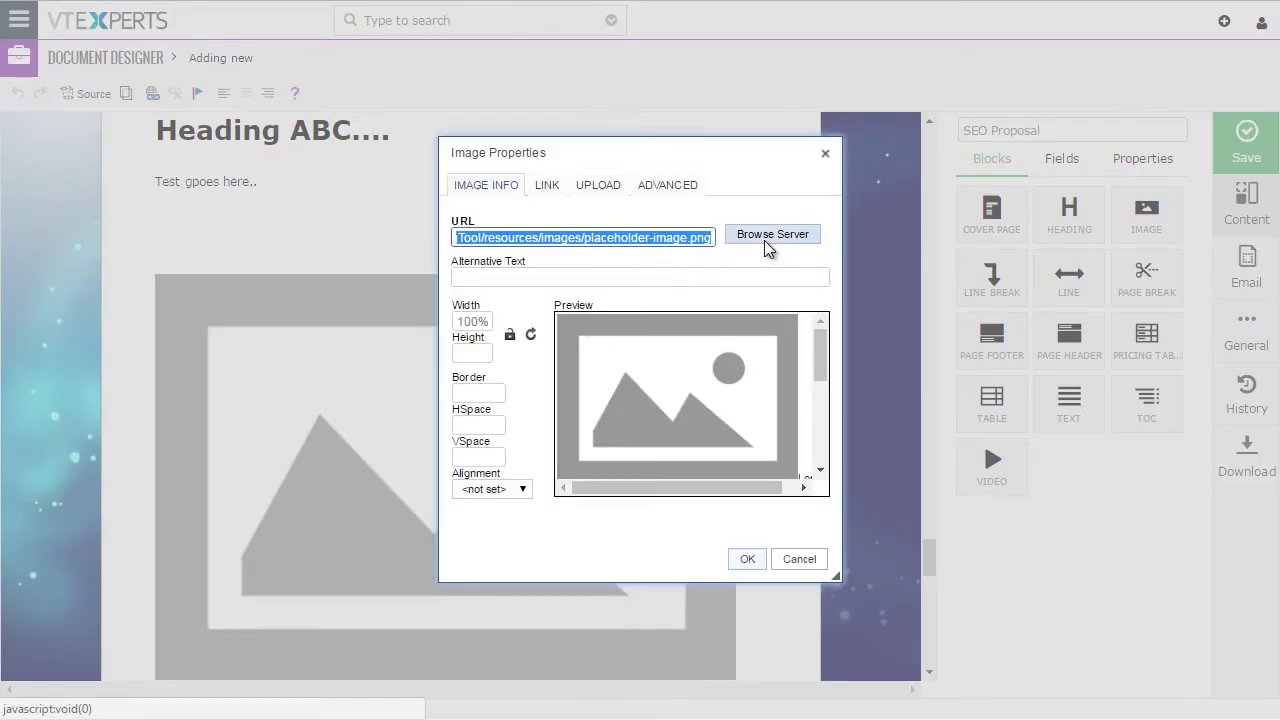
left_click(764, 240)
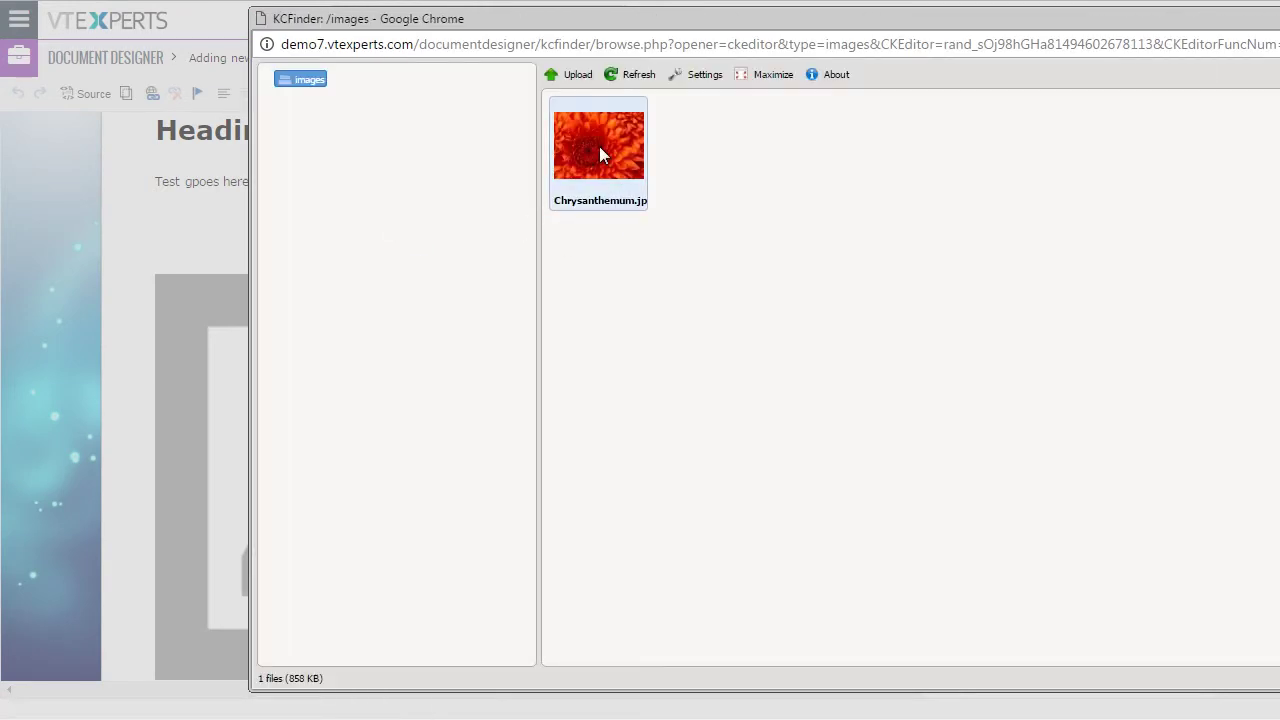
double_click(599, 150)
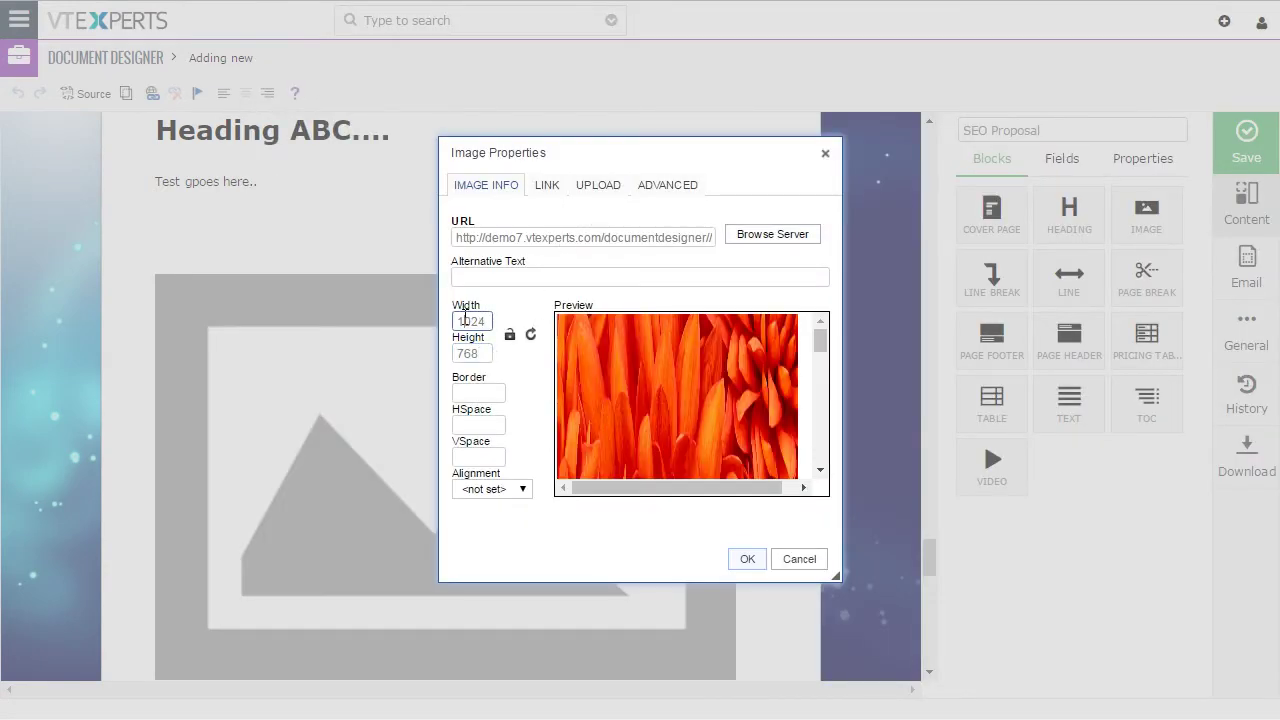
Set the image's width to 11 and height to 111, and apply the image properties.
type("11")
key("Tab")
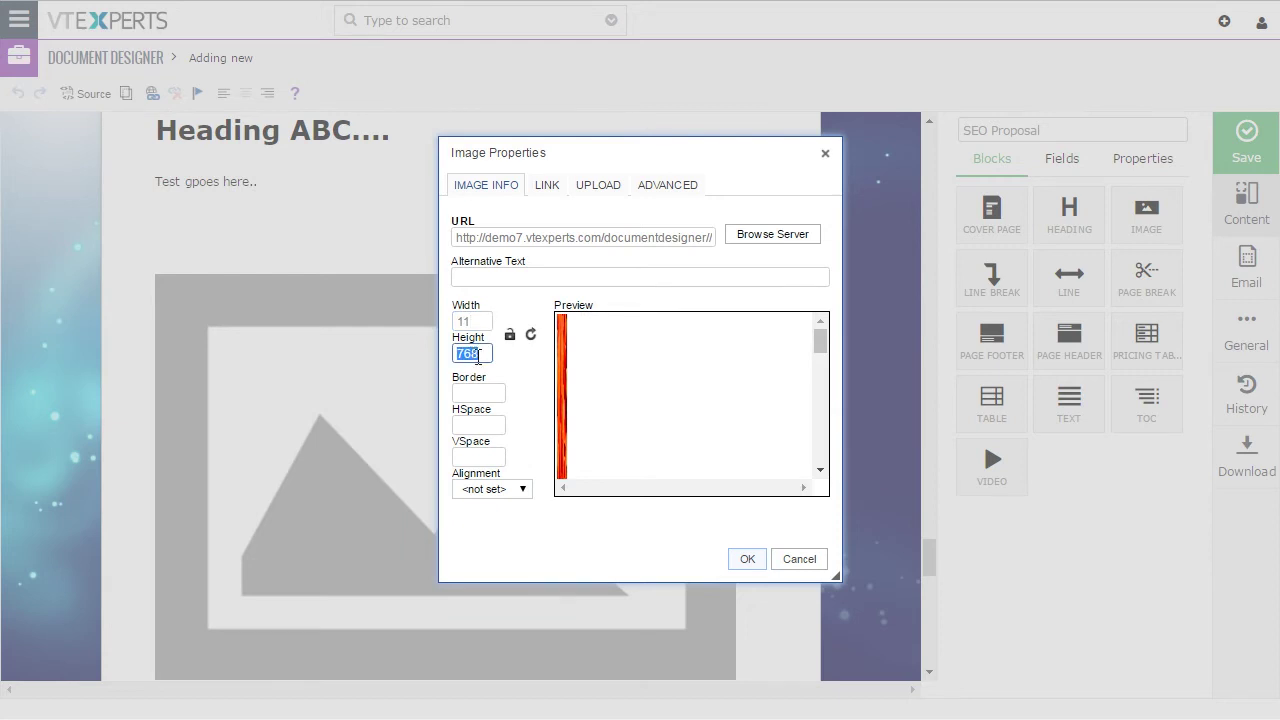
type("111")
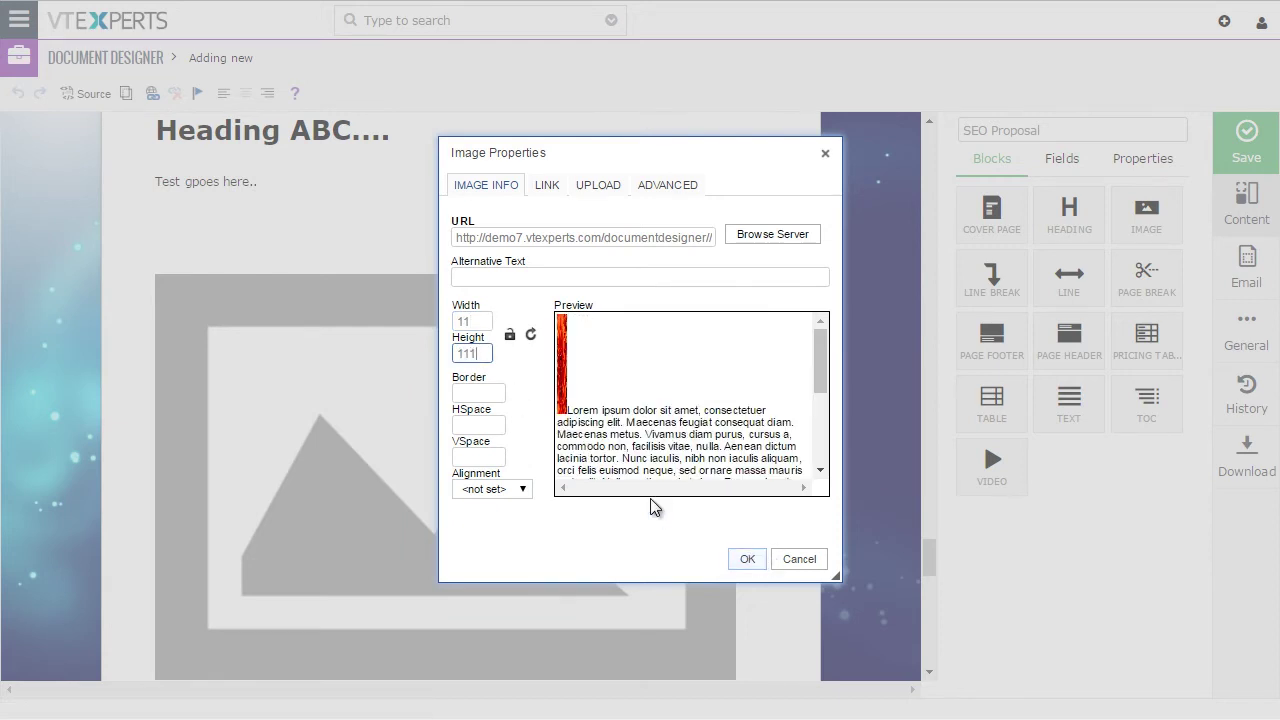
left_click(755, 560)
Add a table block below the image and insert a cell after the last one in its second row.
left_click(326, 186)
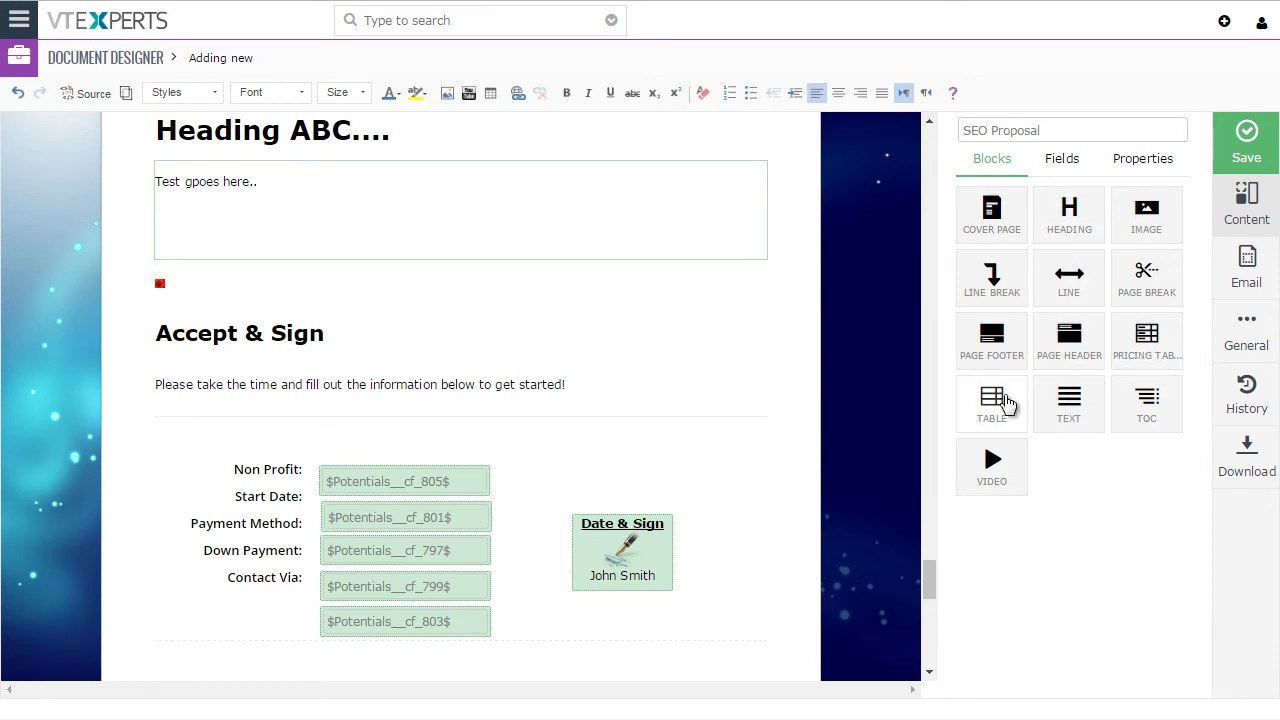
left_click_drag(1003, 403, 400, 312)
right_click(630, 333)
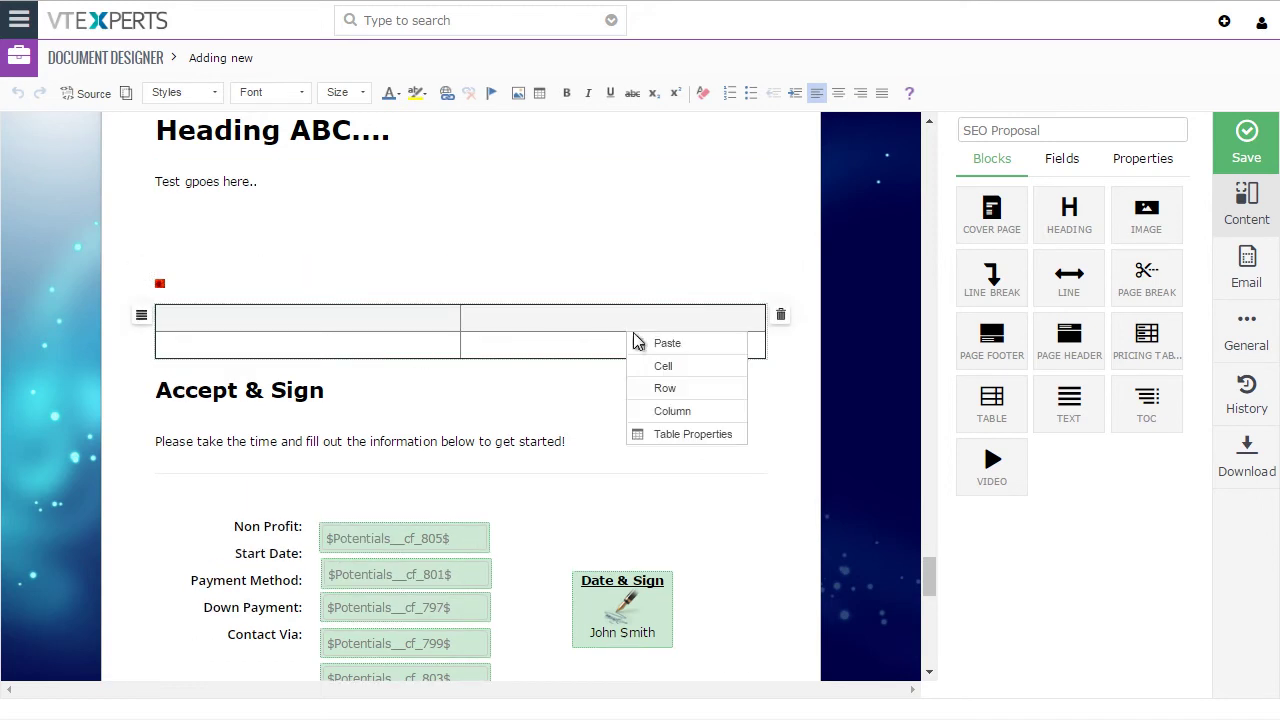
mouse_move(670, 372)
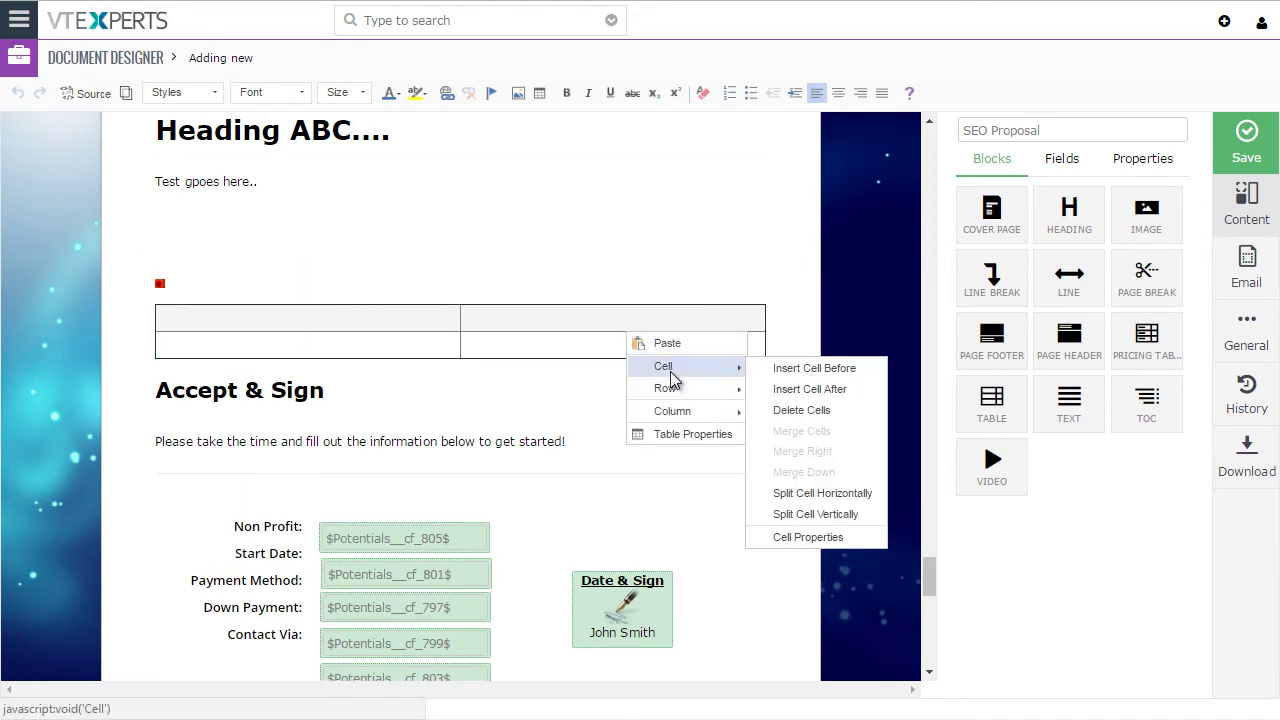
left_click(830, 389)
Check the new table's properties and close them without making changes.
right_click(476, 337)
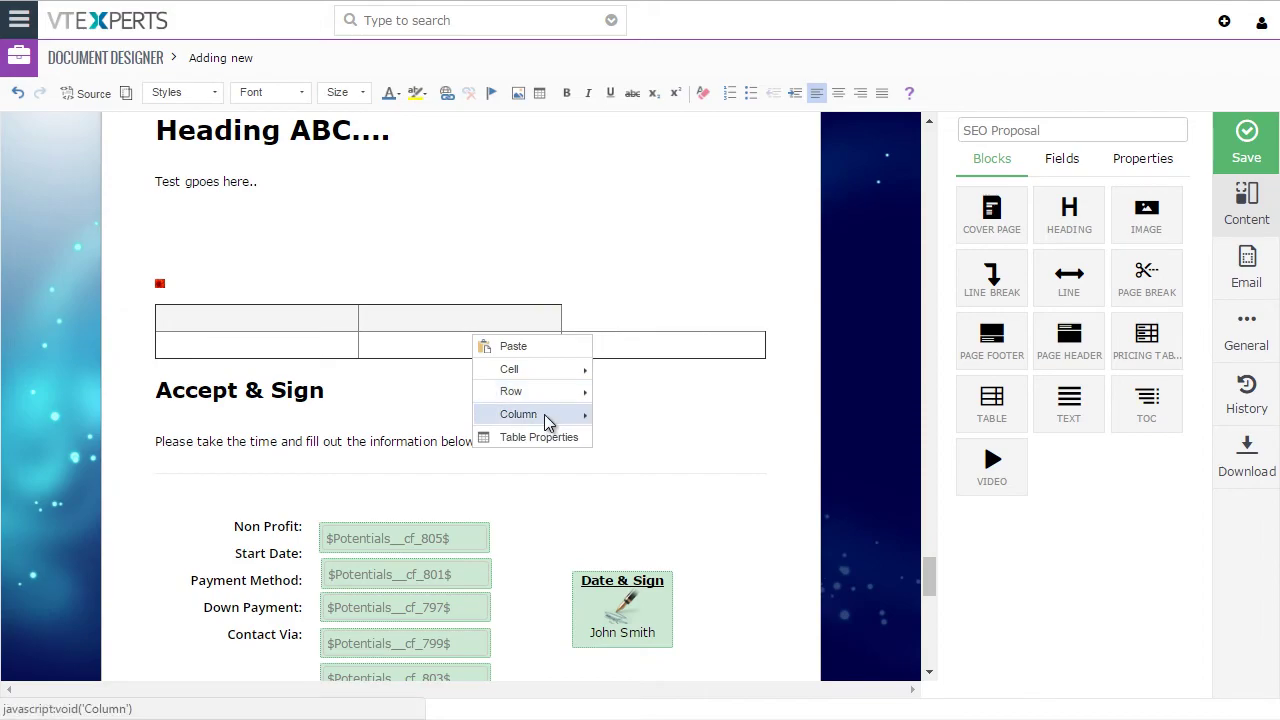
left_click(540, 436)
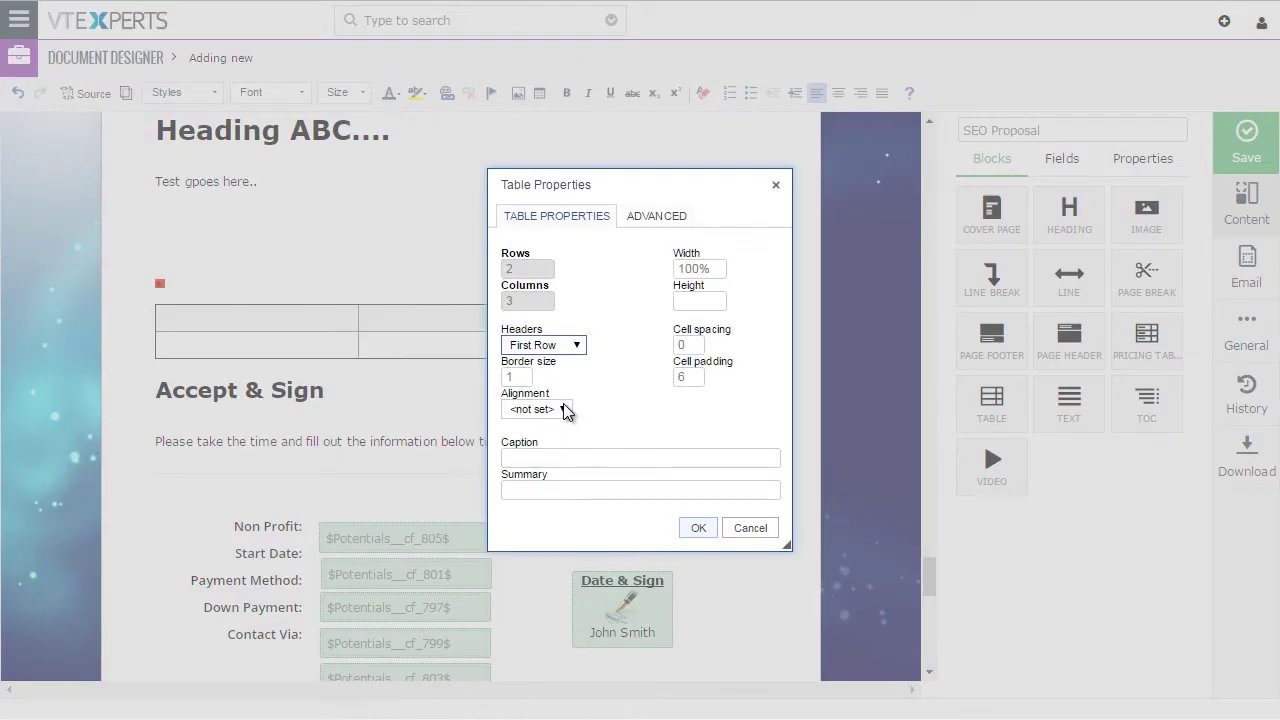
left_click(752, 528)
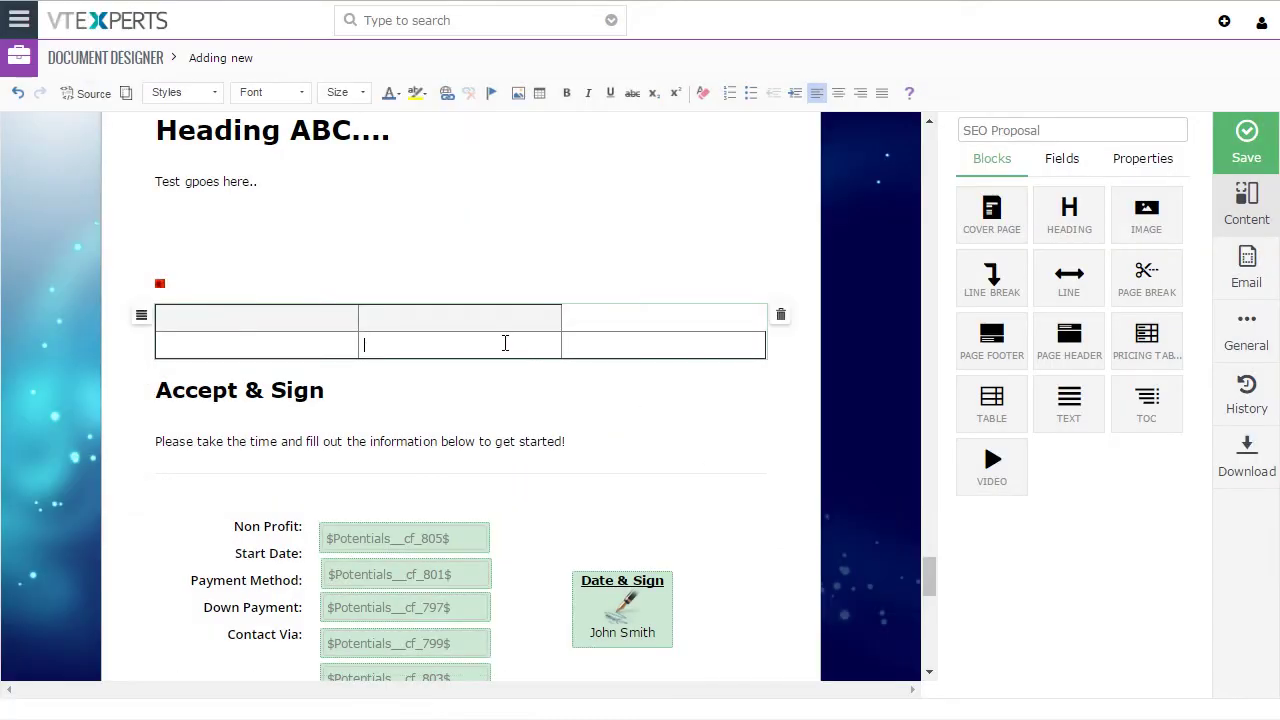
left_click(255, 345)
Insert the Opportunities Payment Method merge field on a new line below the text under Heading ABC, followed by a blank line.
left_click(255, 224)
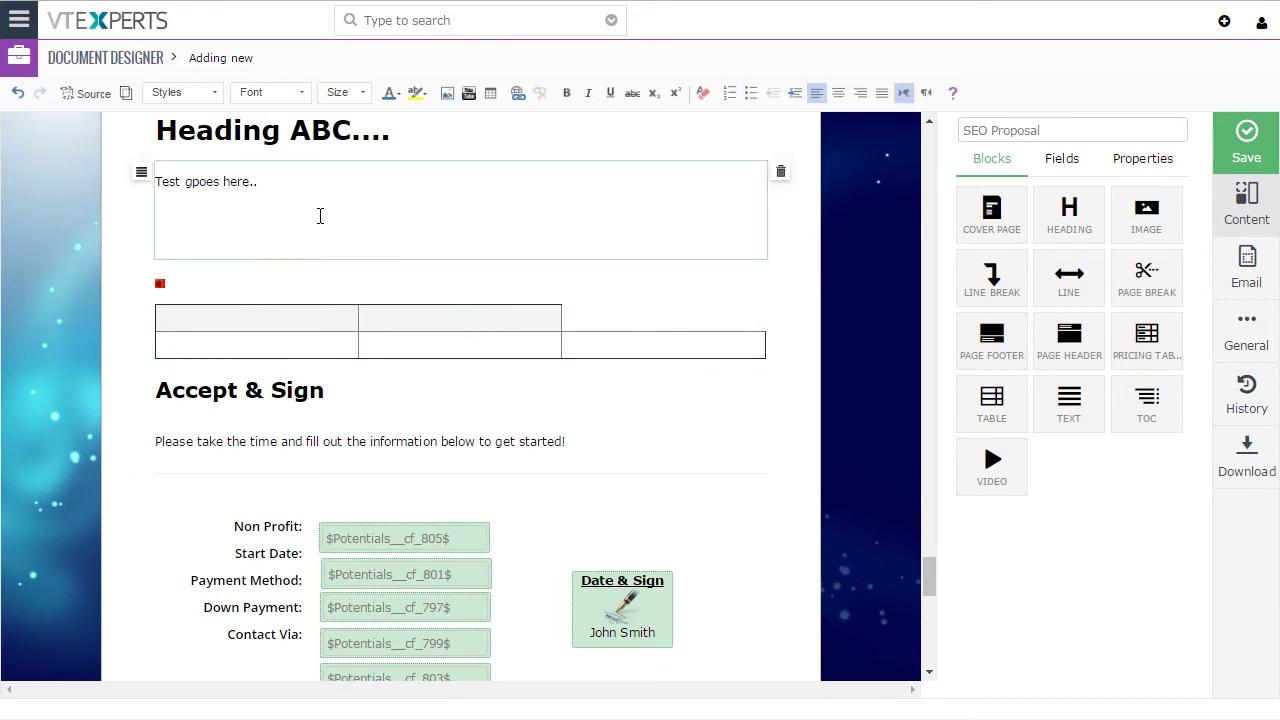
key("Return")
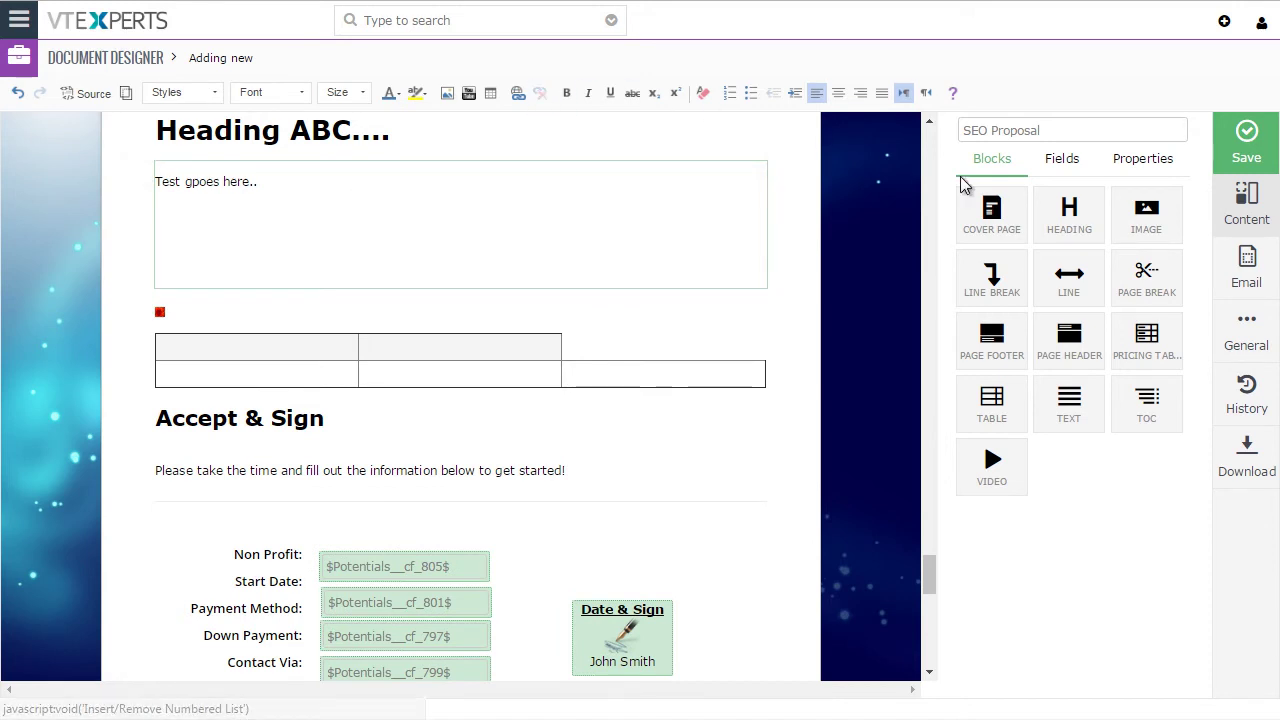
left_click(1140, 163)
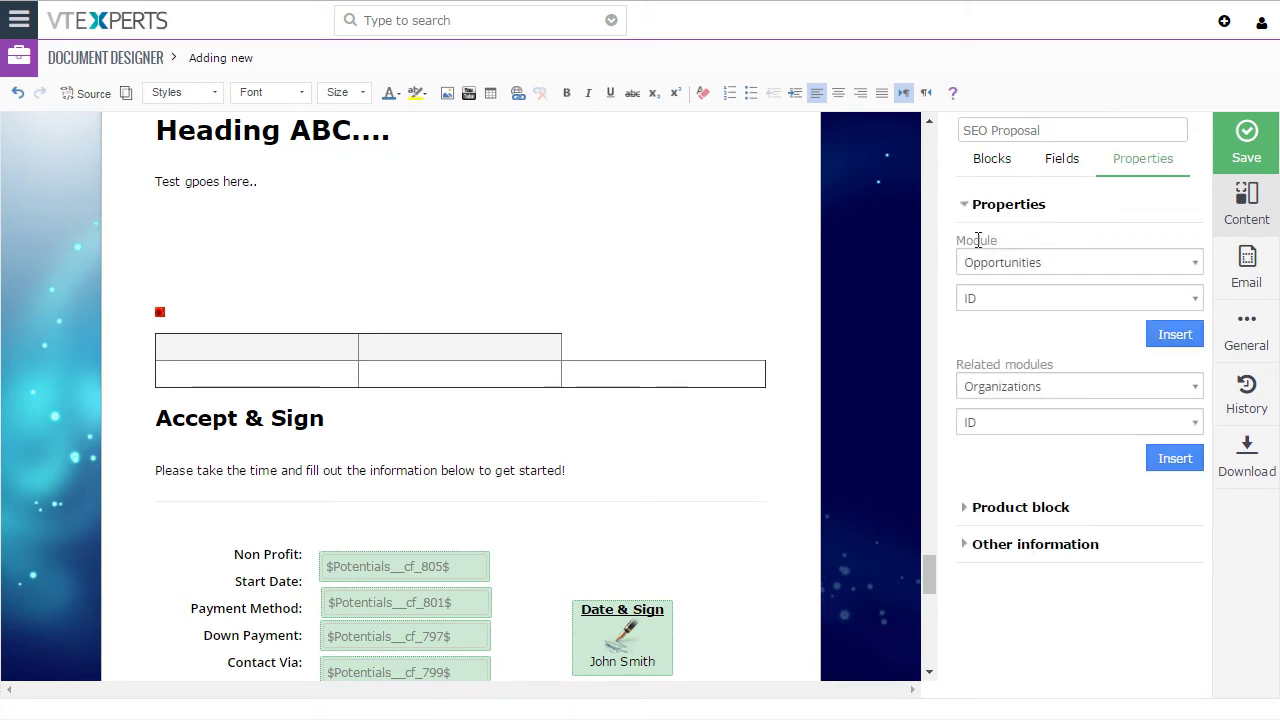
left_click(1038, 299)
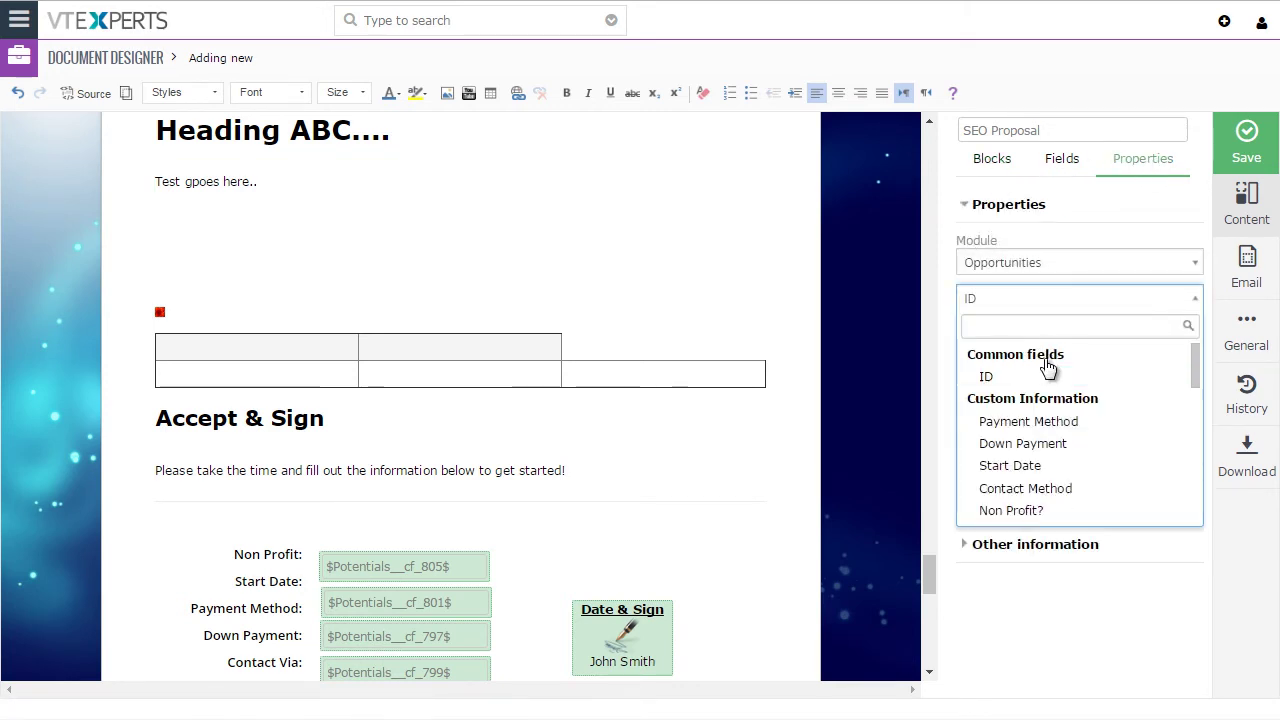
left_click(1074, 428)
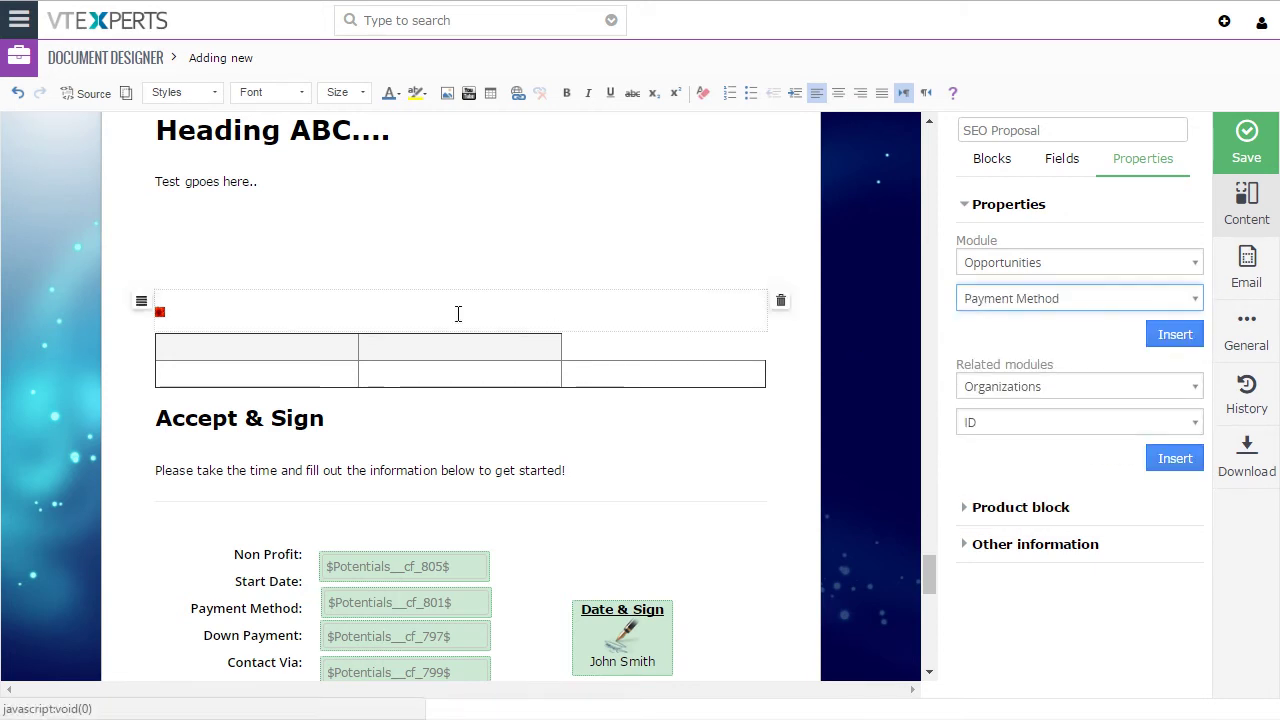
left_click(218, 222)
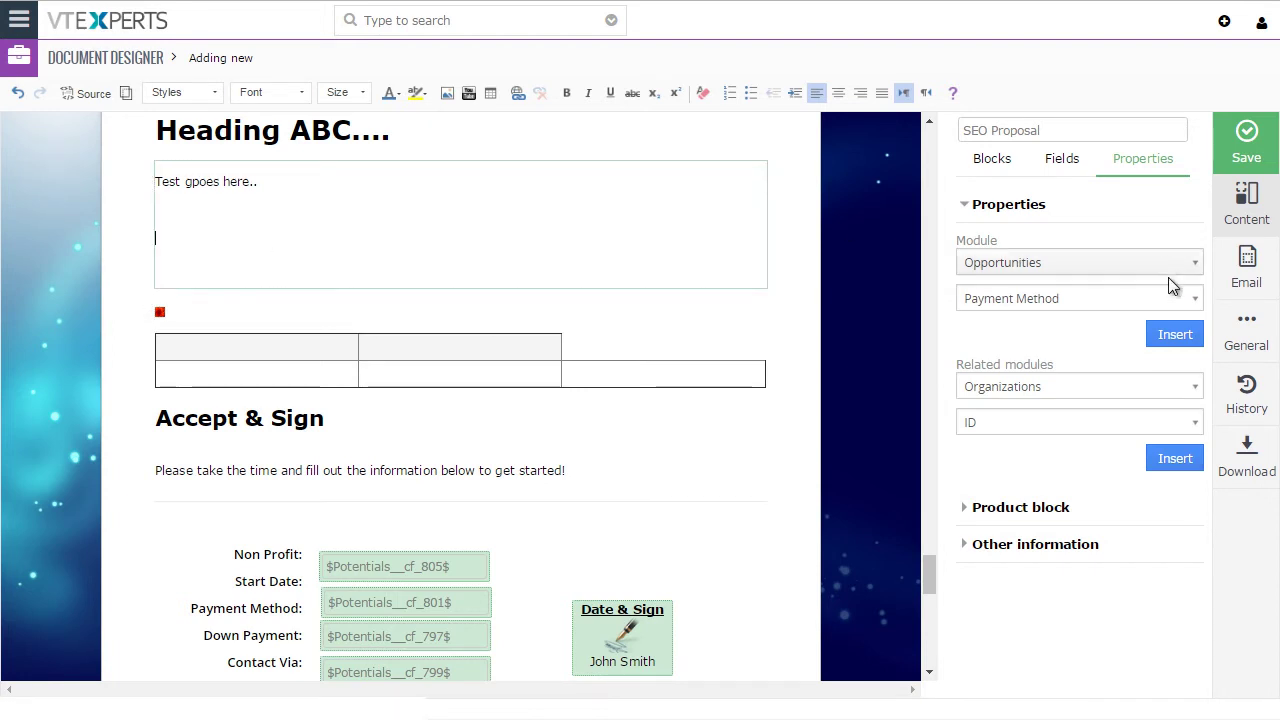
left_click(1170, 334)
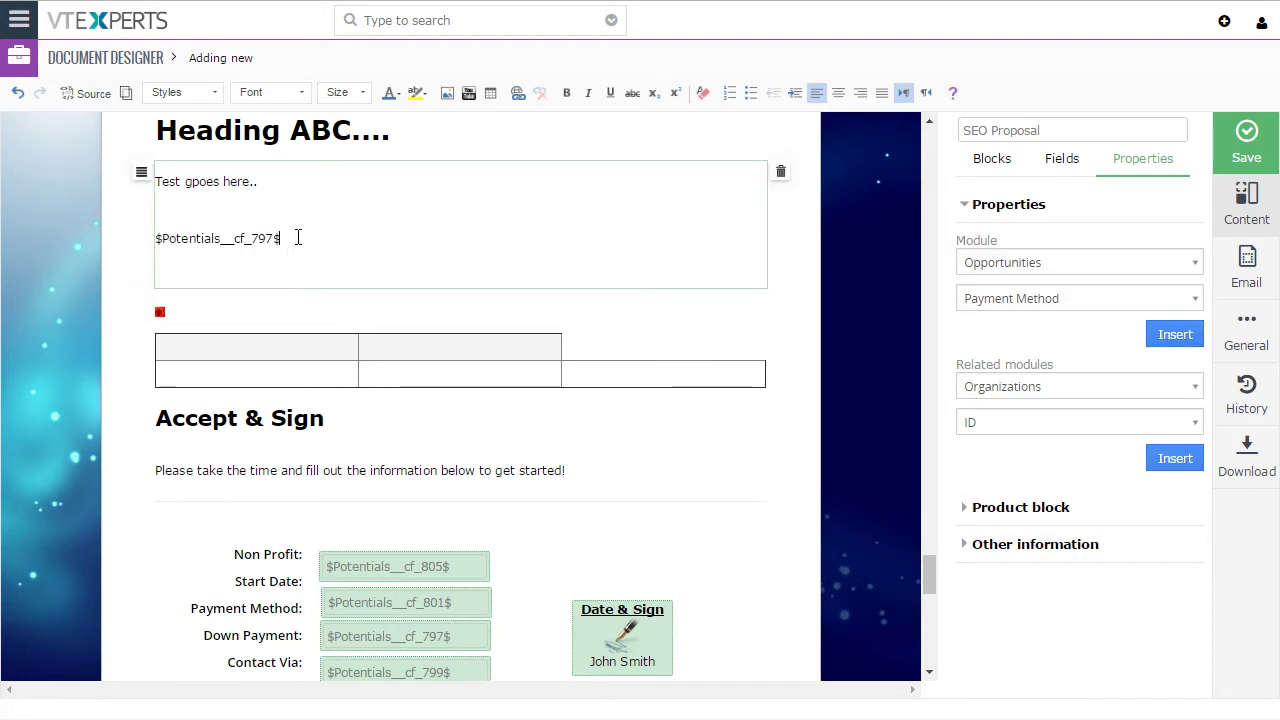
key("Return")
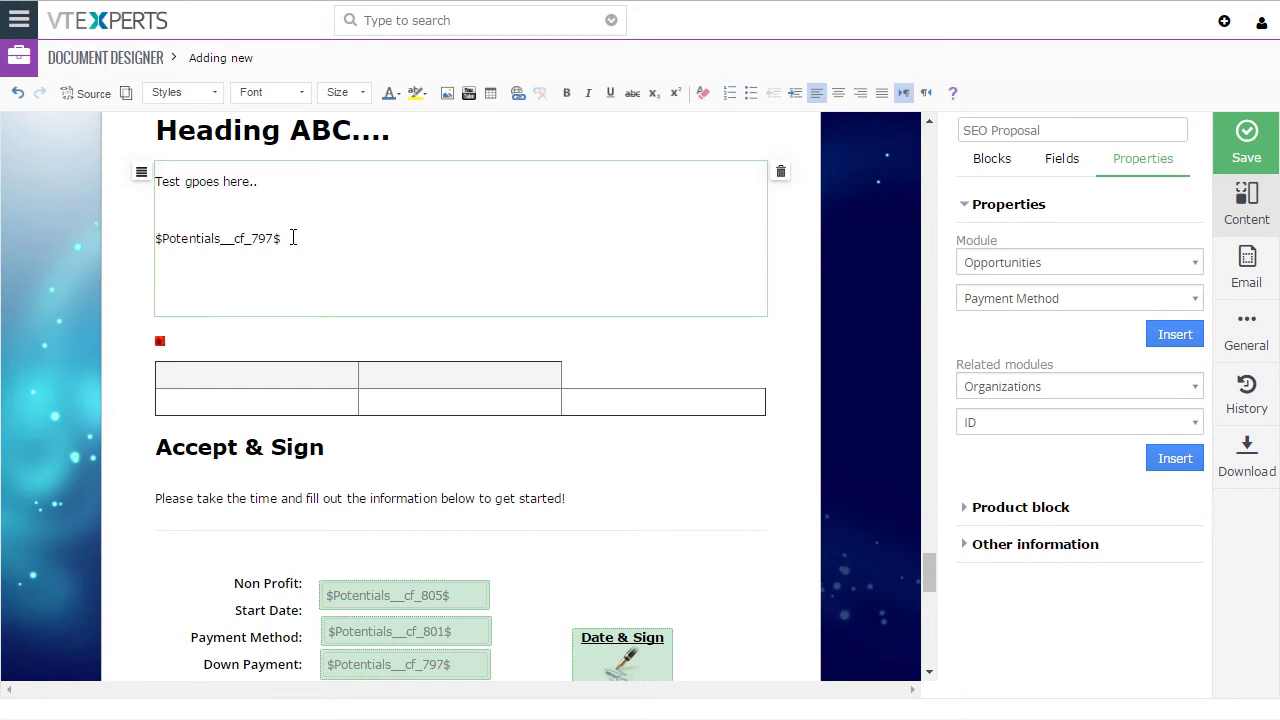
Look through the available Opportunities merge fields and the list of related modules without choosing another one.
left_click(1094, 296)
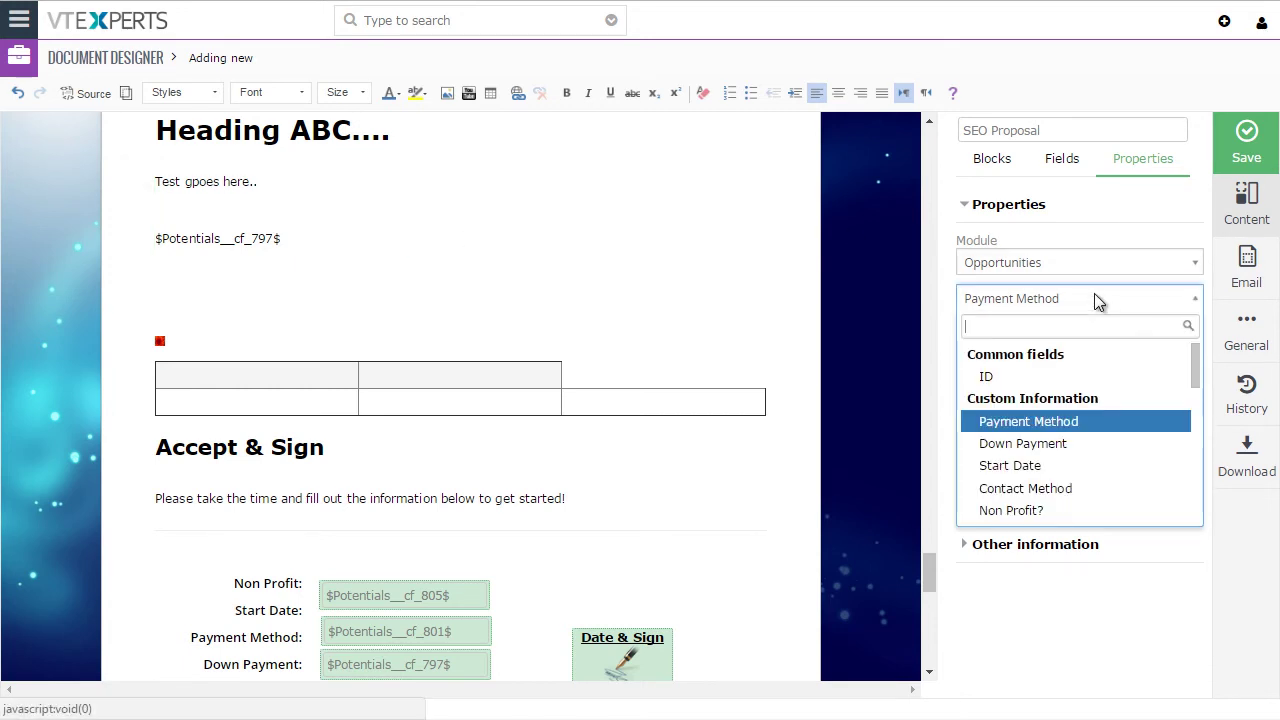
left_click_drag(1192, 356, 1197, 424)
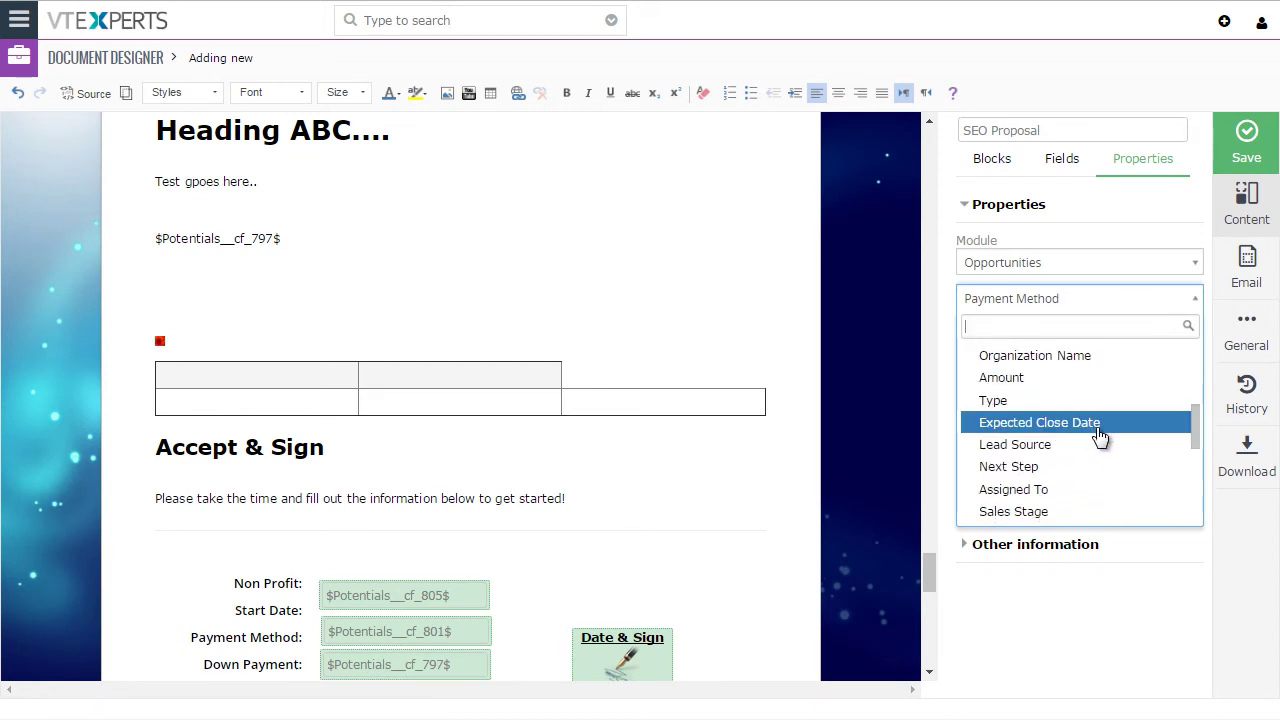
left_click(946, 325)
left_click(1105, 386)
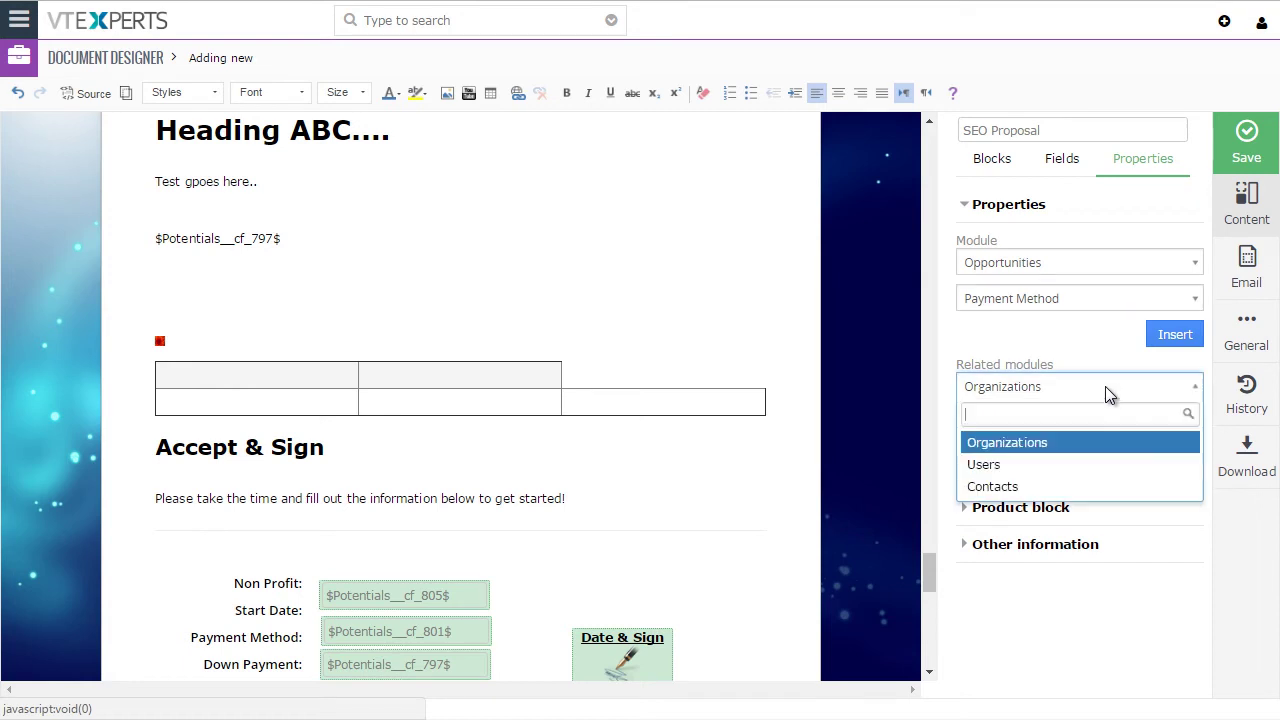
left_click(986, 341)
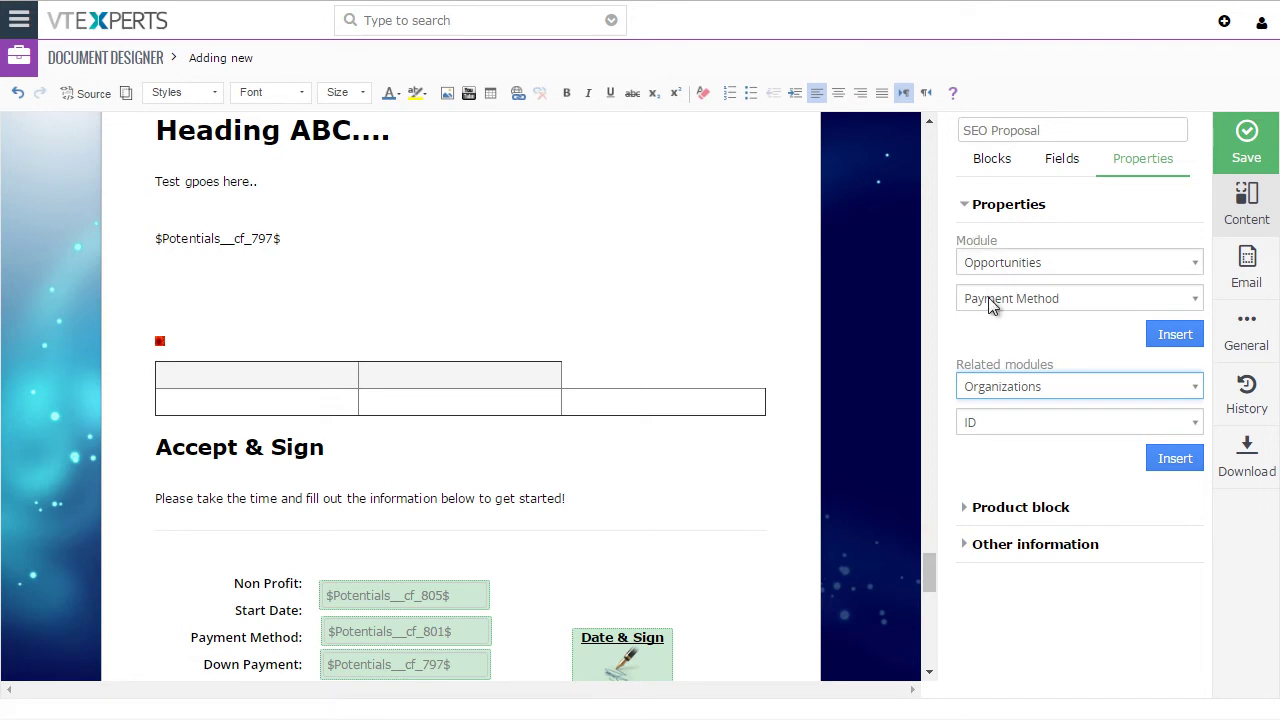
Add a checkbox field, a date field and an initials field to the text block under Heading ABC.
left_click(1066, 167)
left_click_drag(996, 218, 502, 250)
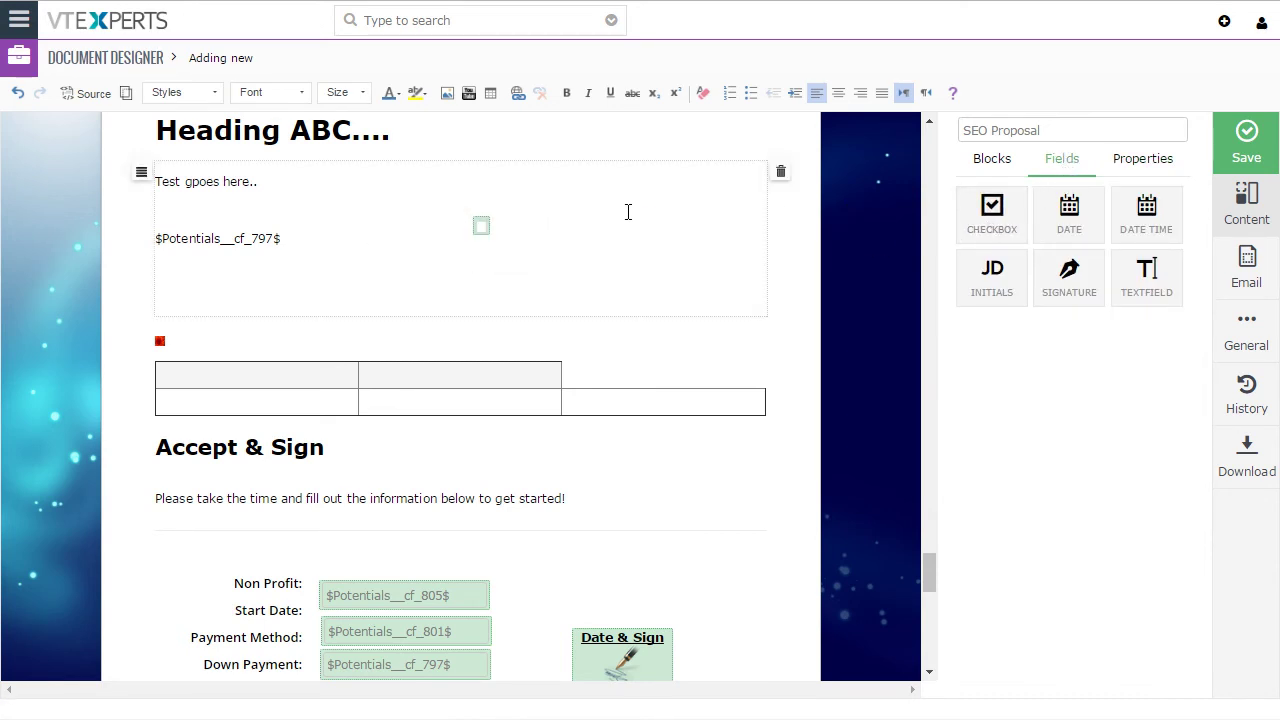
left_click_drag(1045, 233, 673, 248)
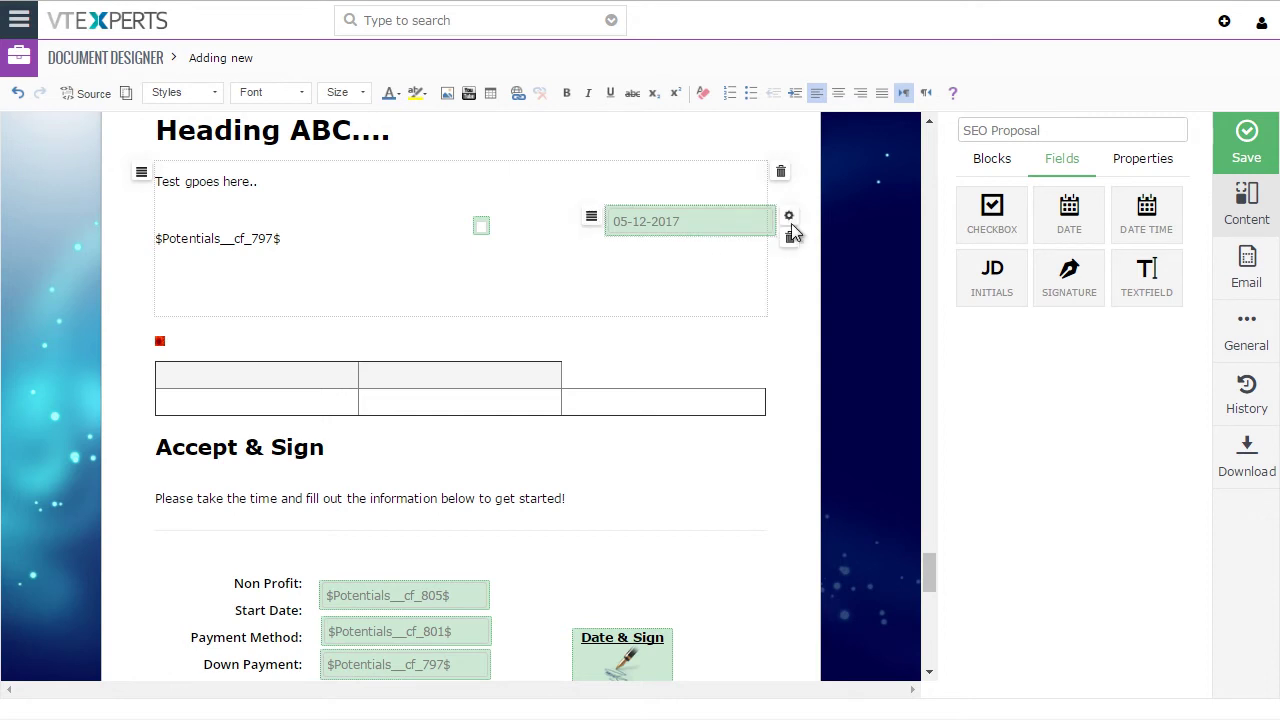
mouse_move(713, 224)
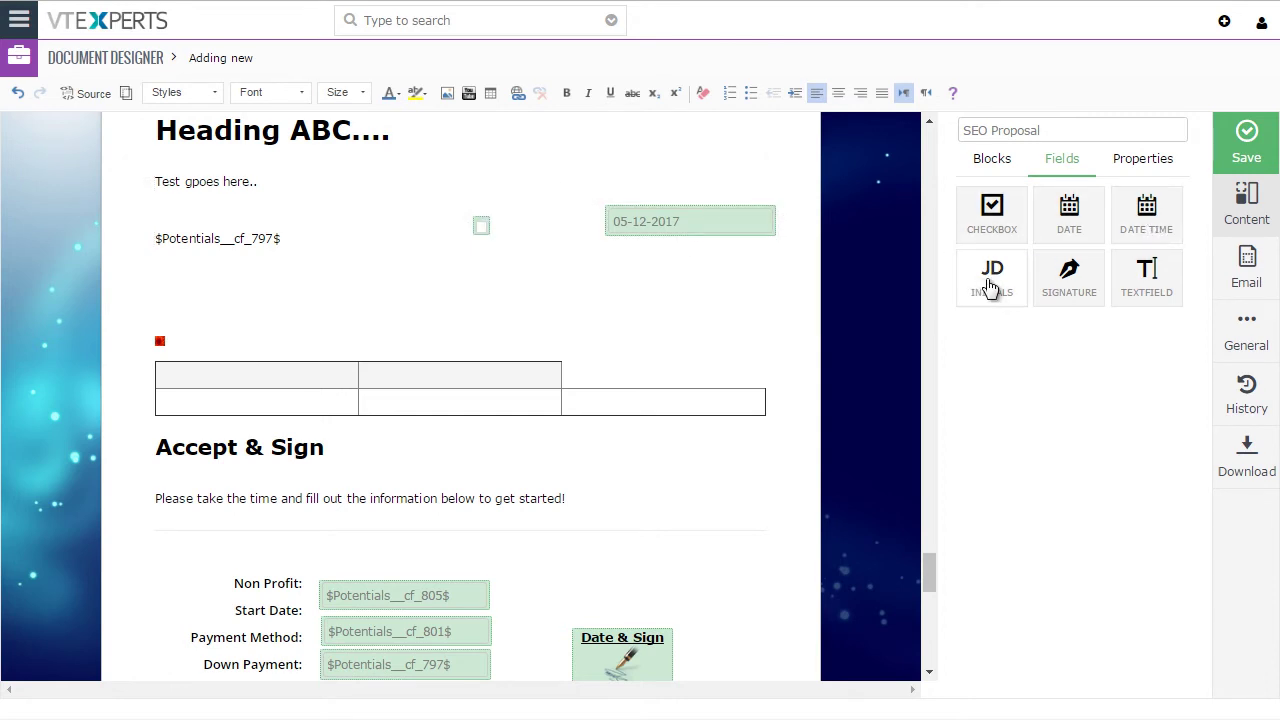
left_click_drag(989, 285, 703, 304)
mouse_move(672, 289)
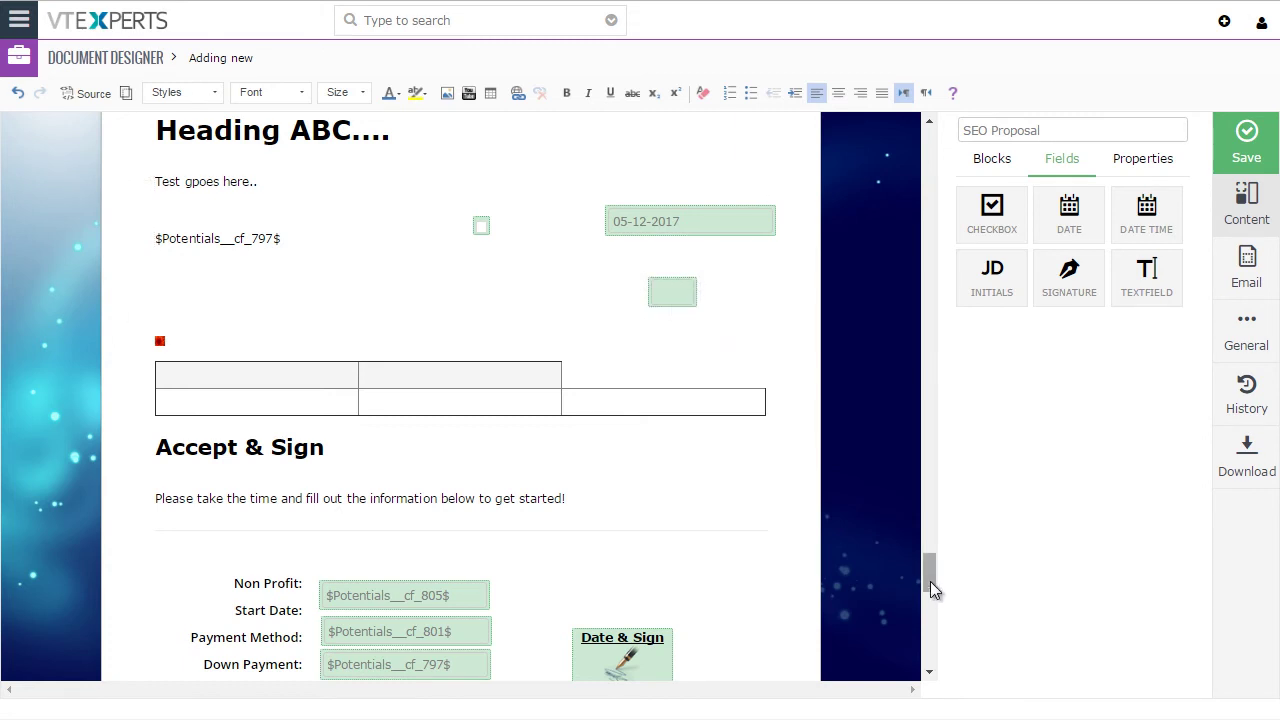
Examine the initials fields in the Agreement Terms section and check the settings of the one beside Developer's Duties.
left_click_drag(927, 571, 920, 618)
scroll(490, 246, "up", 1)
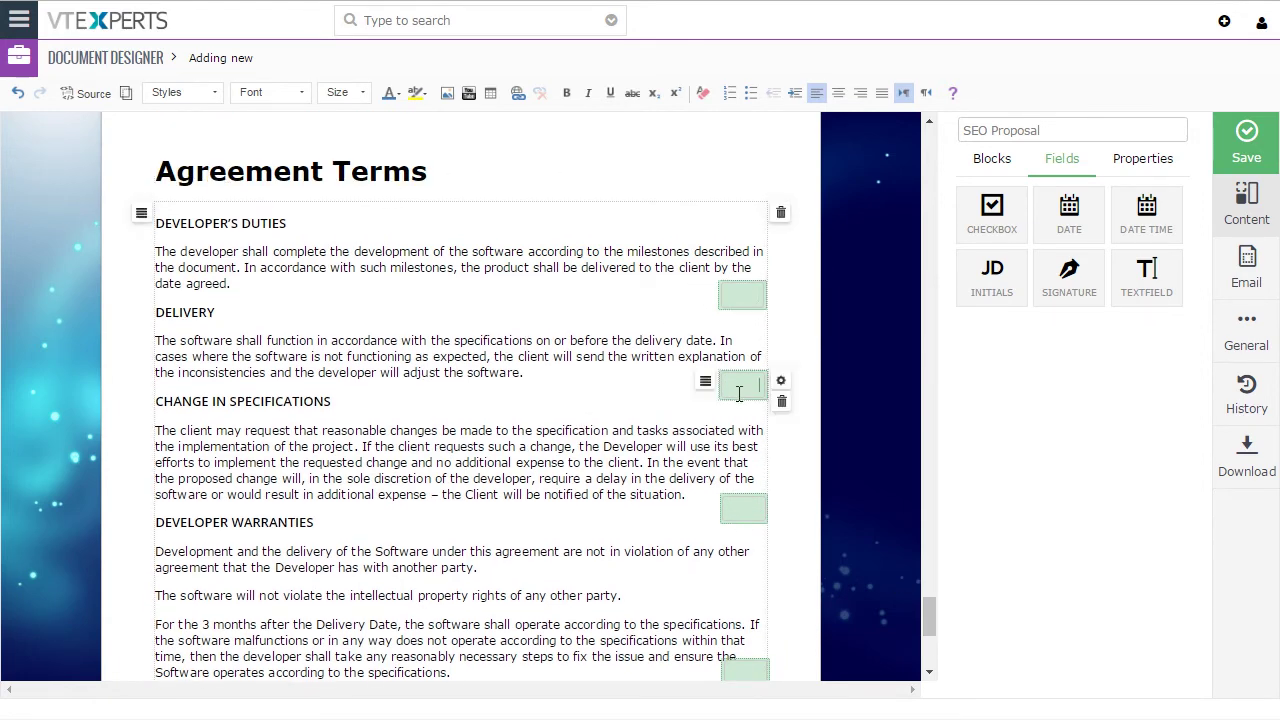
scroll(742, 530, "down", 1)
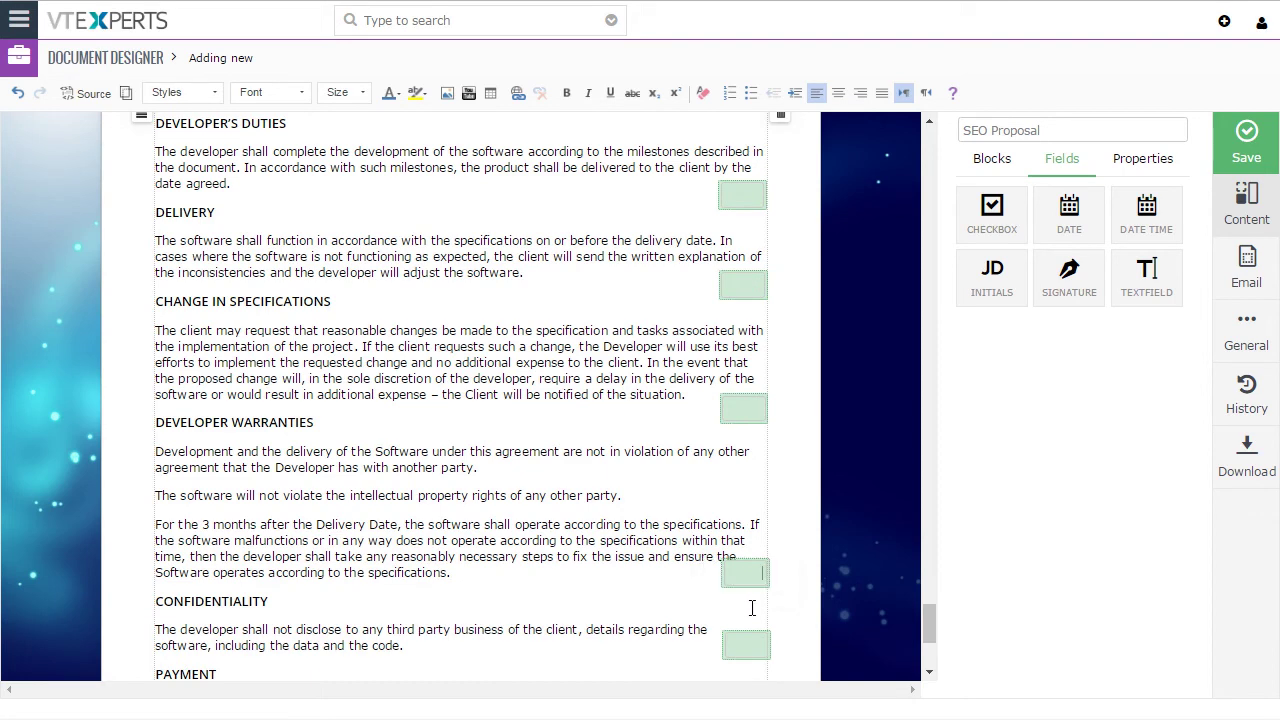
scroll(745, 610, "down", 2)
scroll(730, 470, "up", 2)
scroll(722, 424, "up", 1)
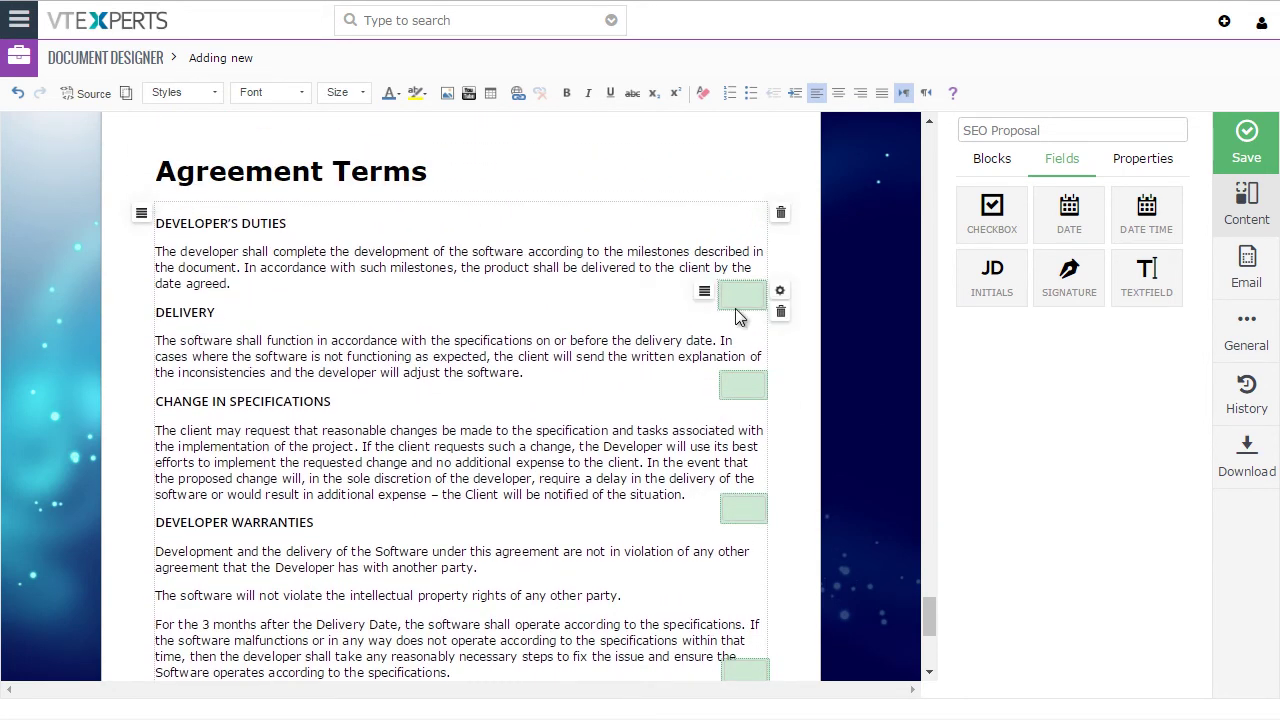
left_click(779, 292)
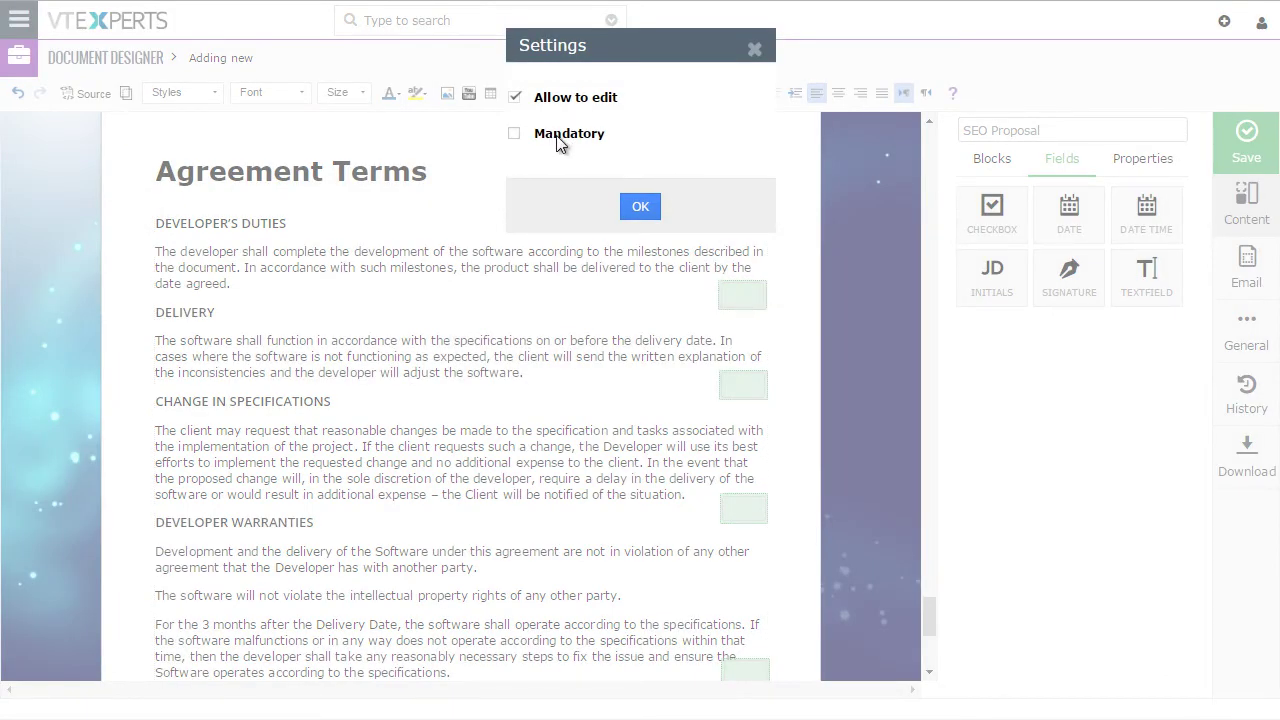
left_click(640, 206)
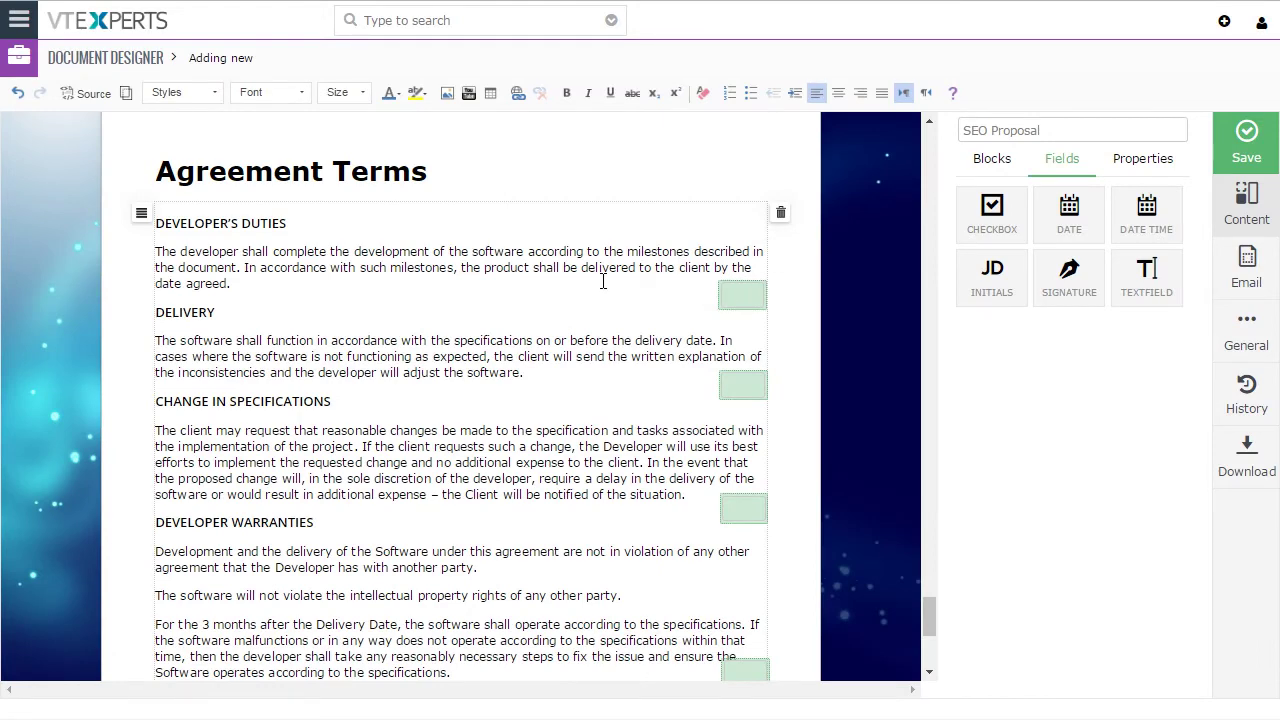
Add a text field below the Payment Method merge field under Heading ABC and shift it slightly toward the left margin.
scroll(700, 300, "up", 10)
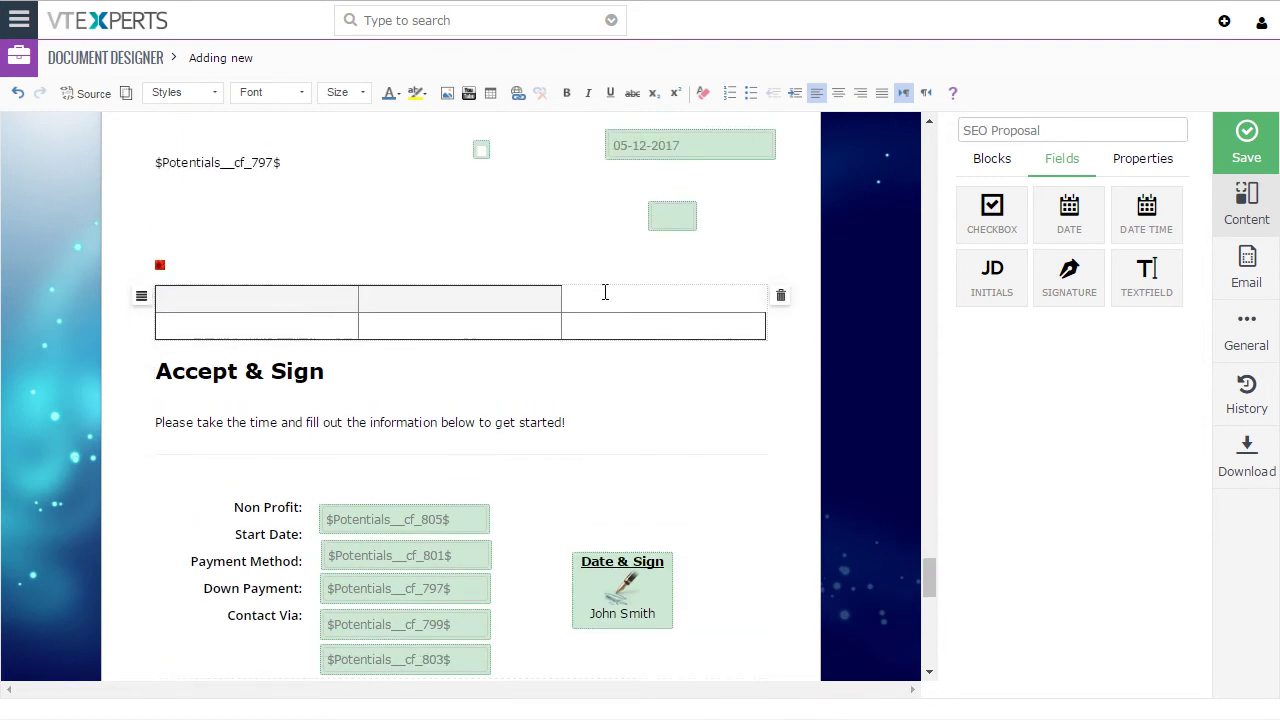
left_click_drag(1146, 280, 265, 450)
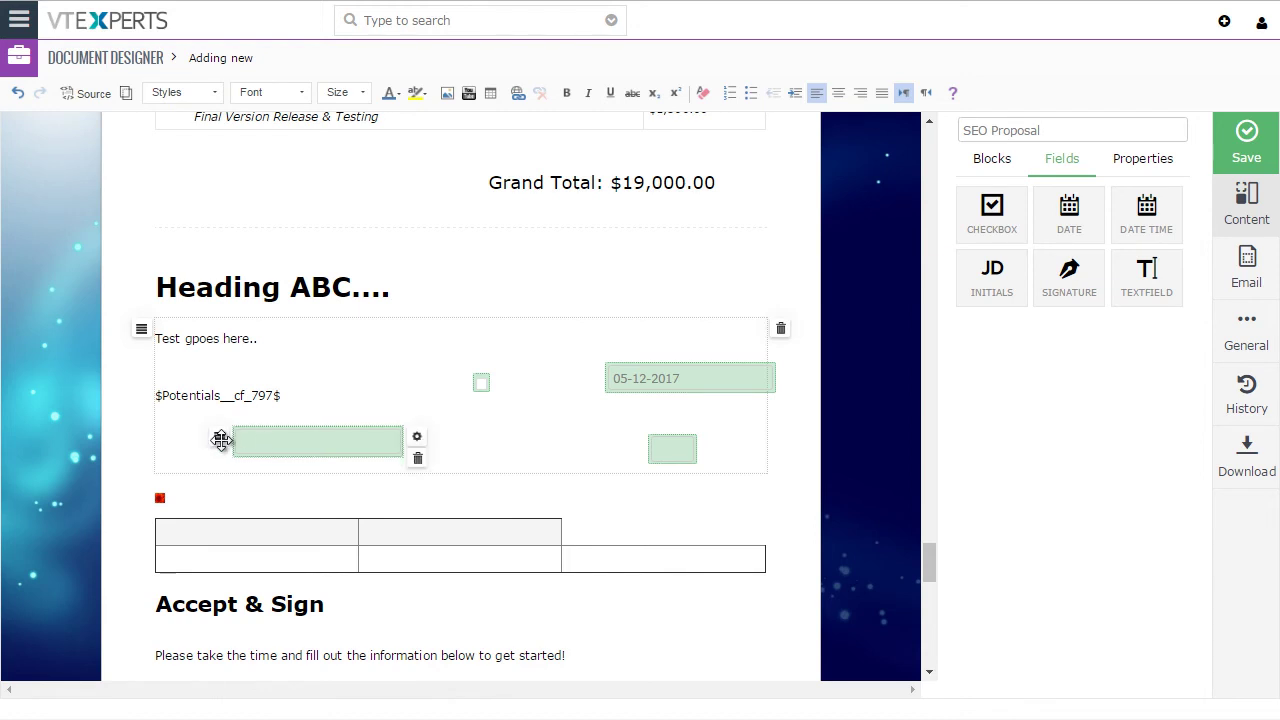
mouse_move(220, 440)
left_mouse_down()
mouse_move(180, 446)
mouse_move(203, 446)
left_mouse_up()
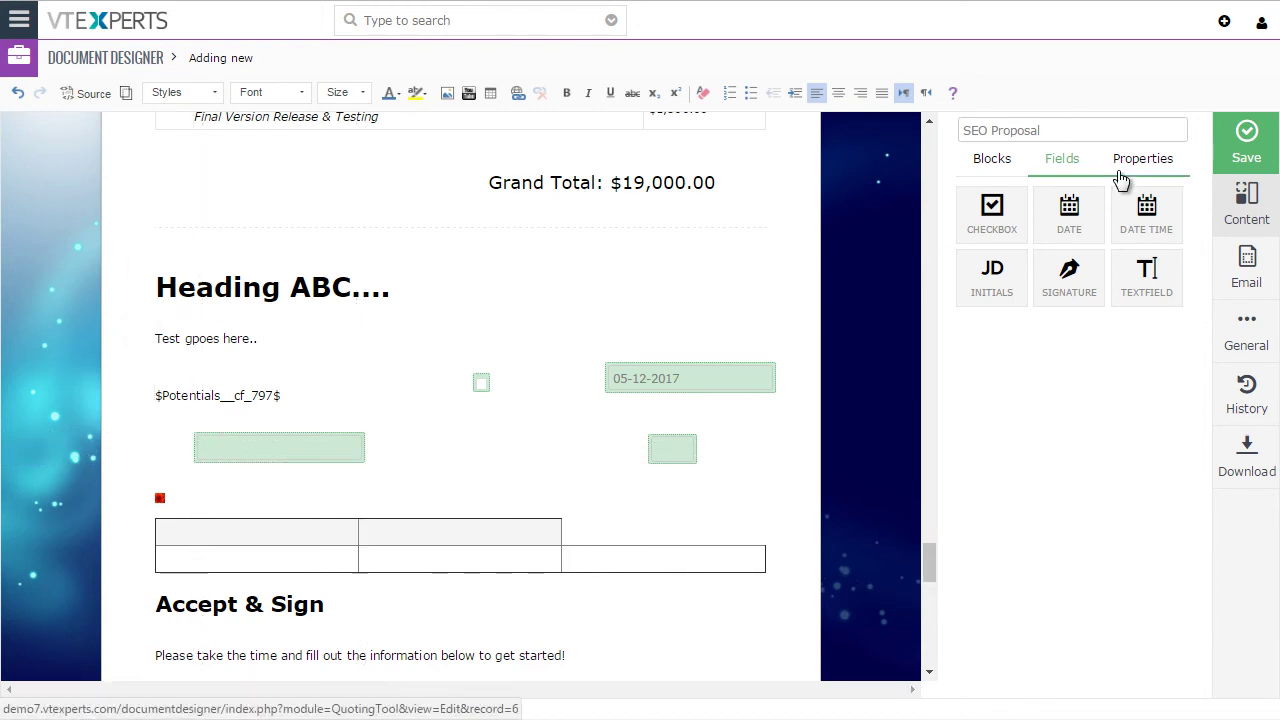
Insert the Opportunities Start Date merge field into the new text field.
scroll(510, 334, "down", 1)
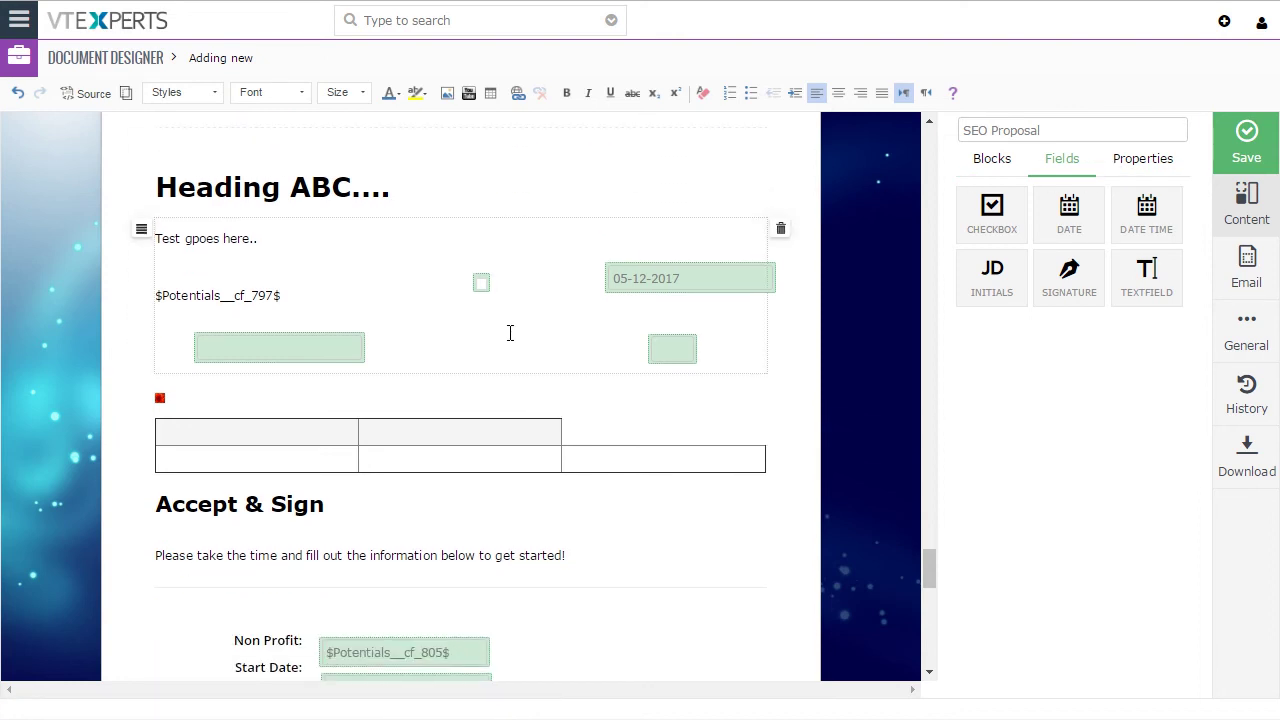
scroll(515, 330, "down", 1)
left_click(286, 251)
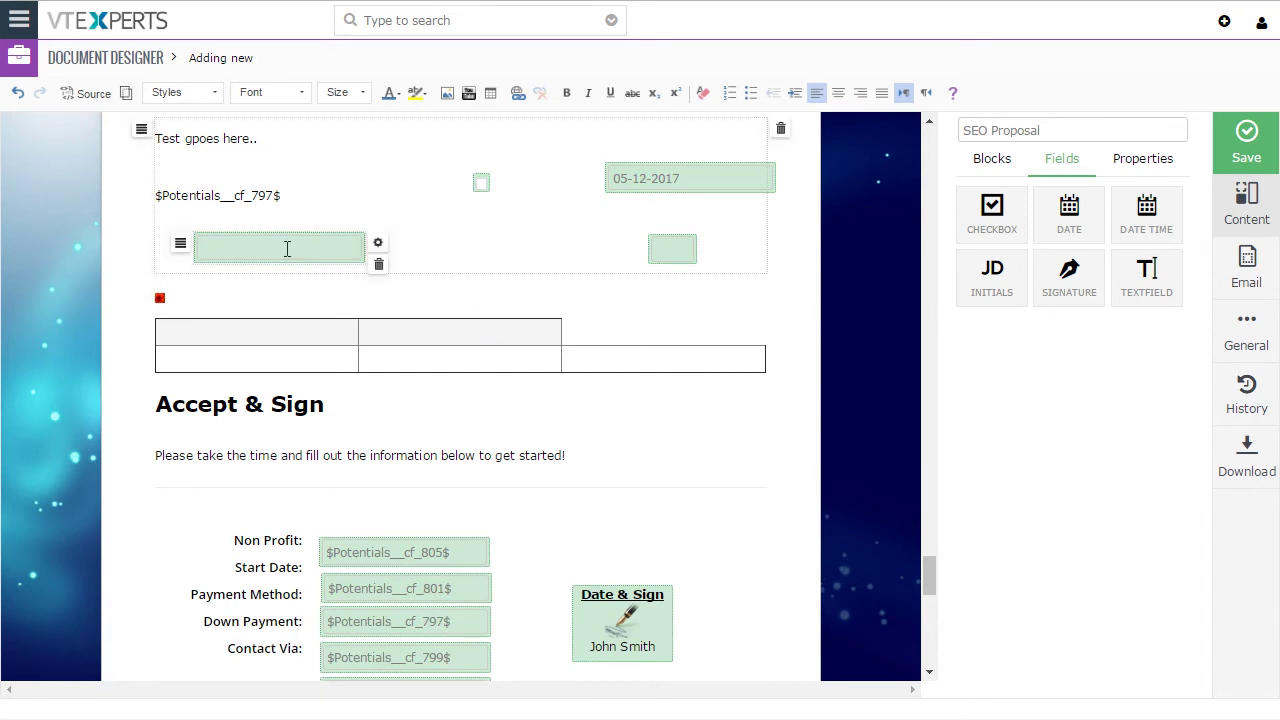
left_click(1143, 162)
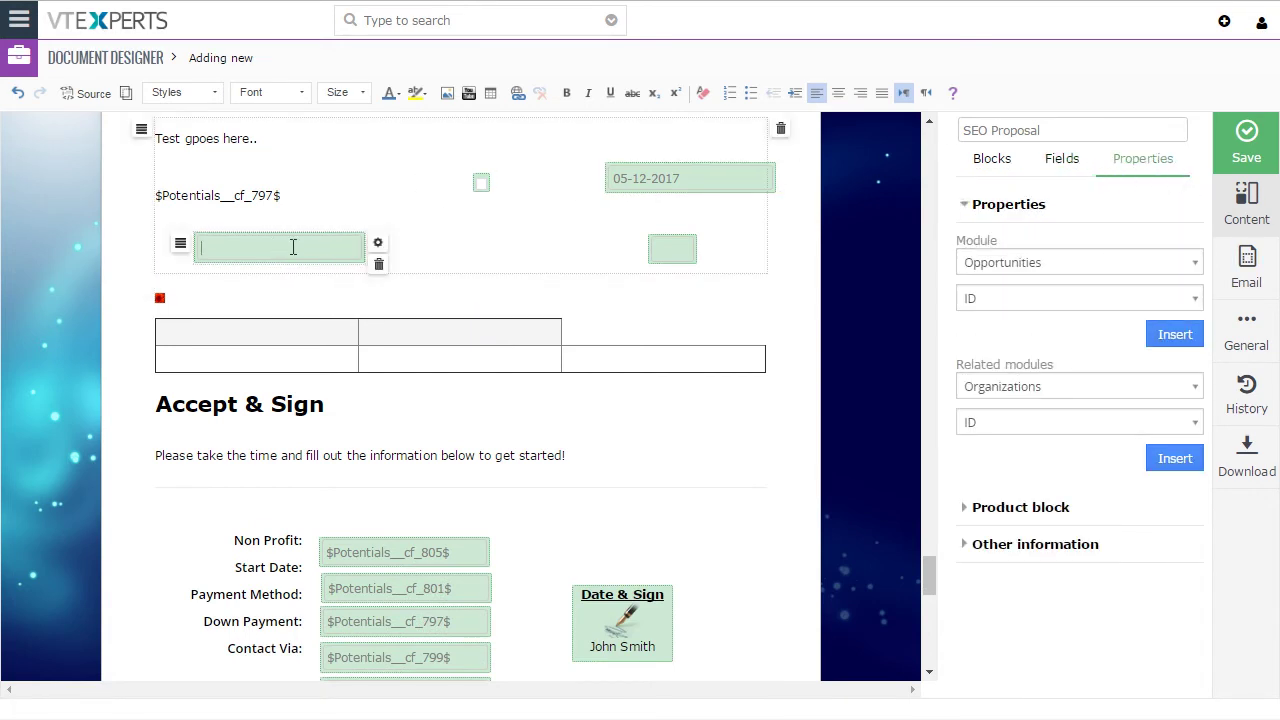
left_click(1039, 297)
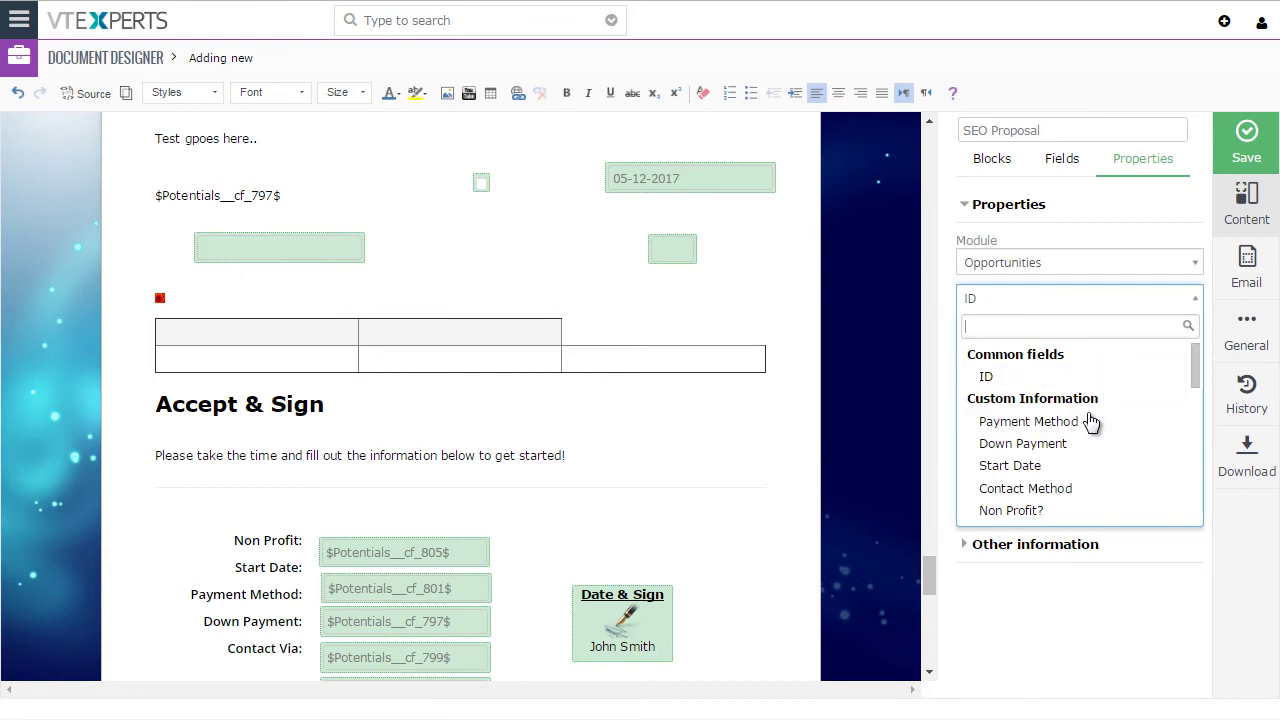
left_click(1072, 482)
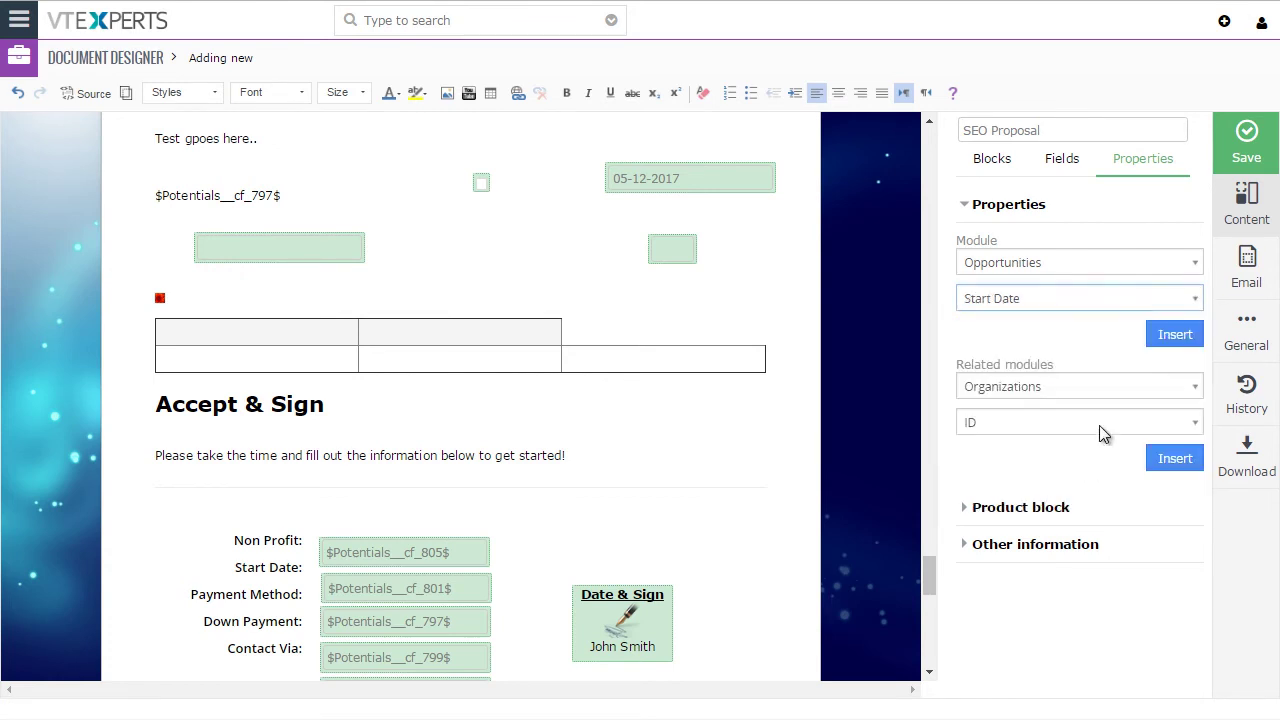
left_click(1173, 338)
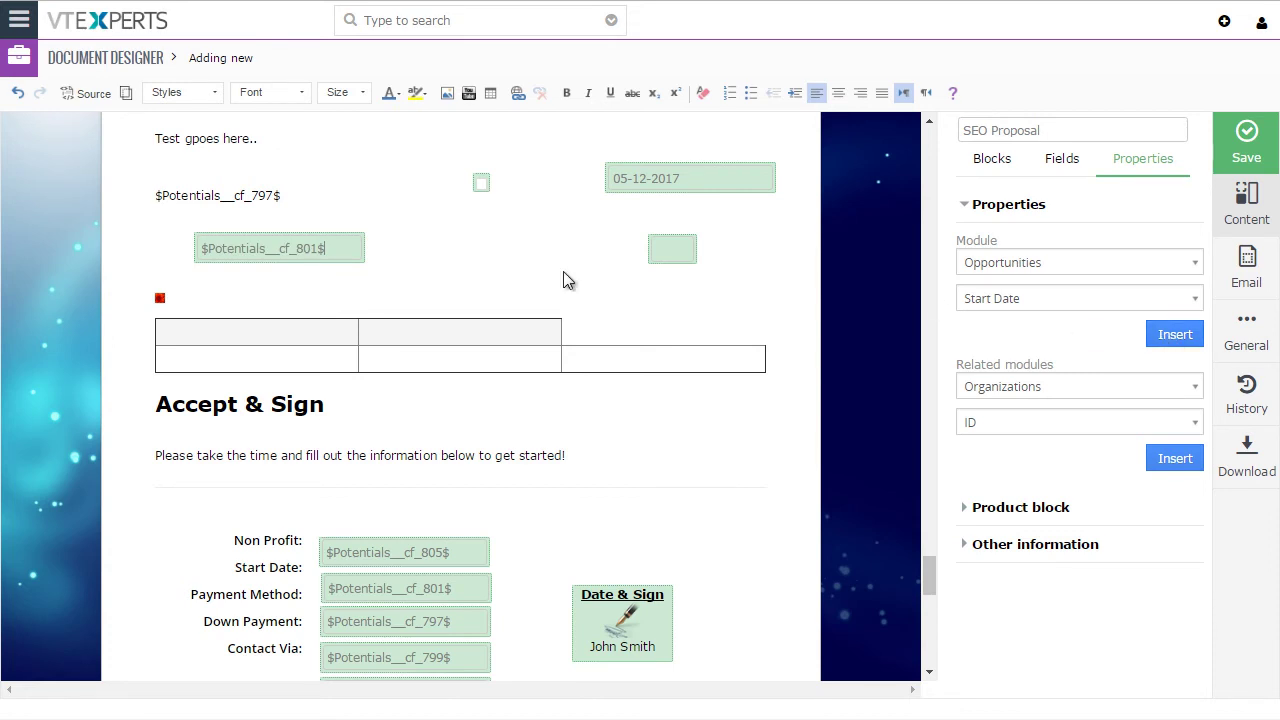
Check the Start Date text field's settings for editing and mandatory entry, and accept them with Allow to edit enabled.
double_click(236, 251)
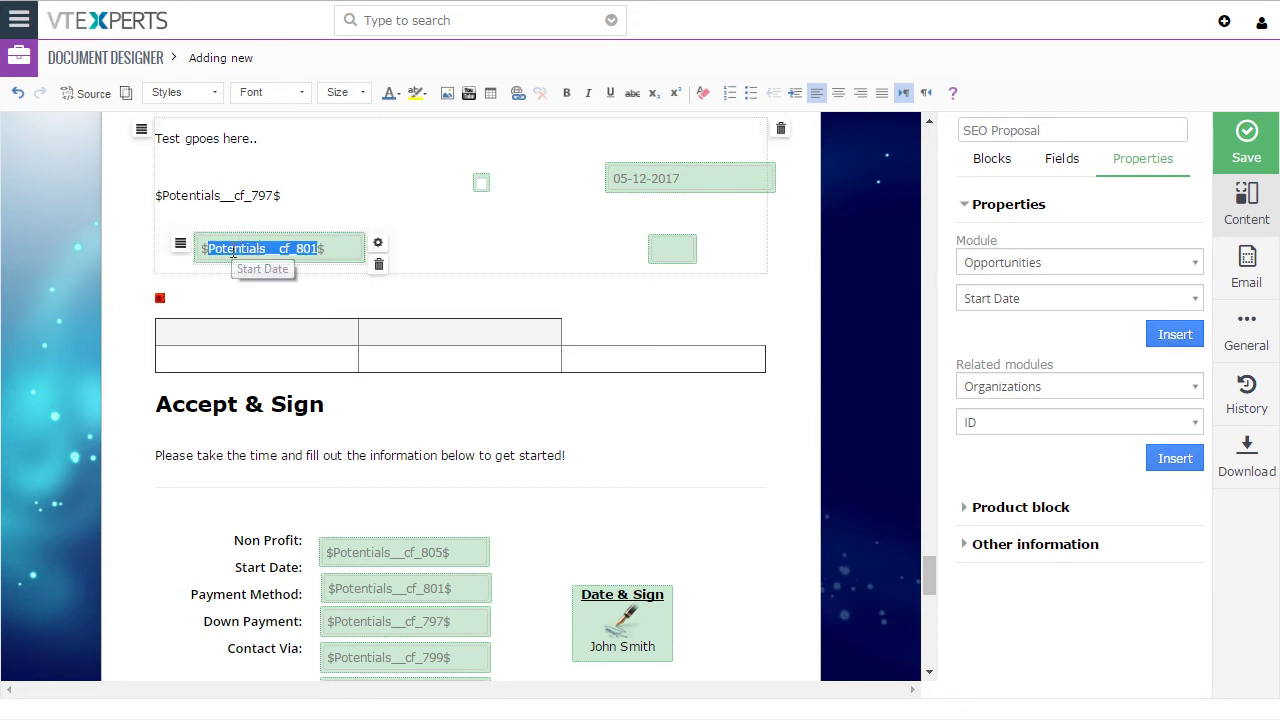
left_click(377, 242)
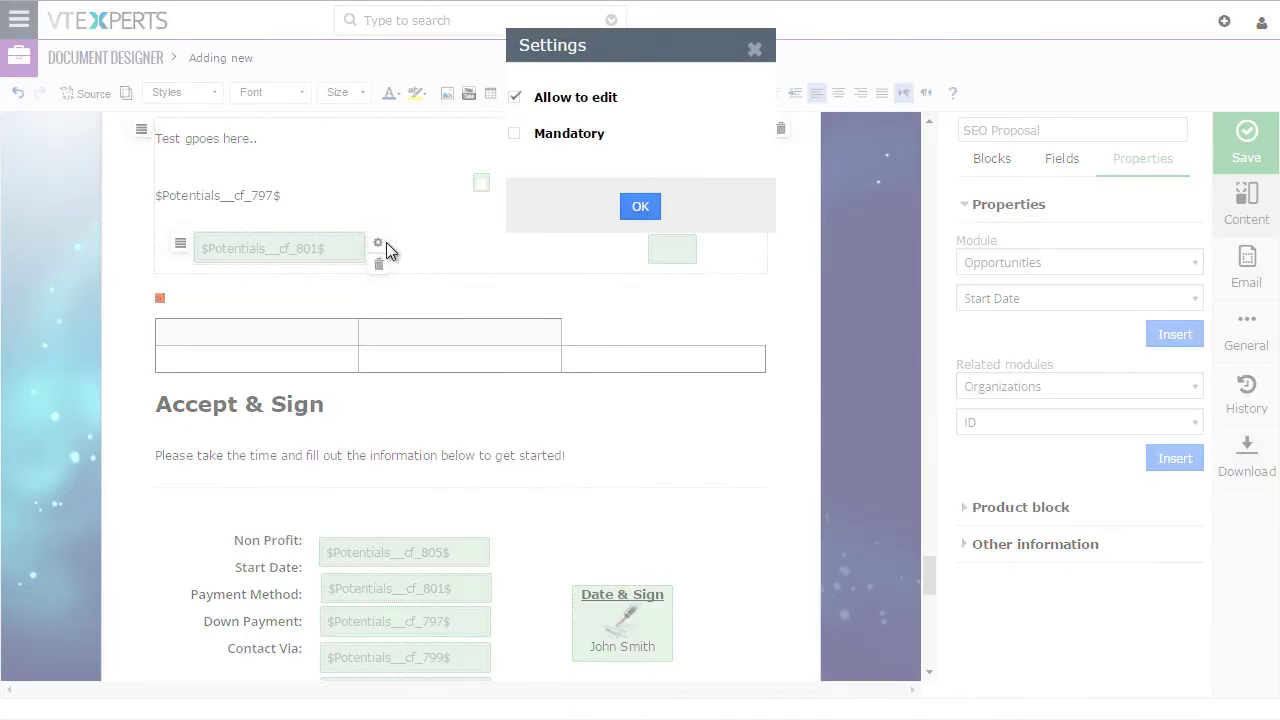
left_click(514, 97)
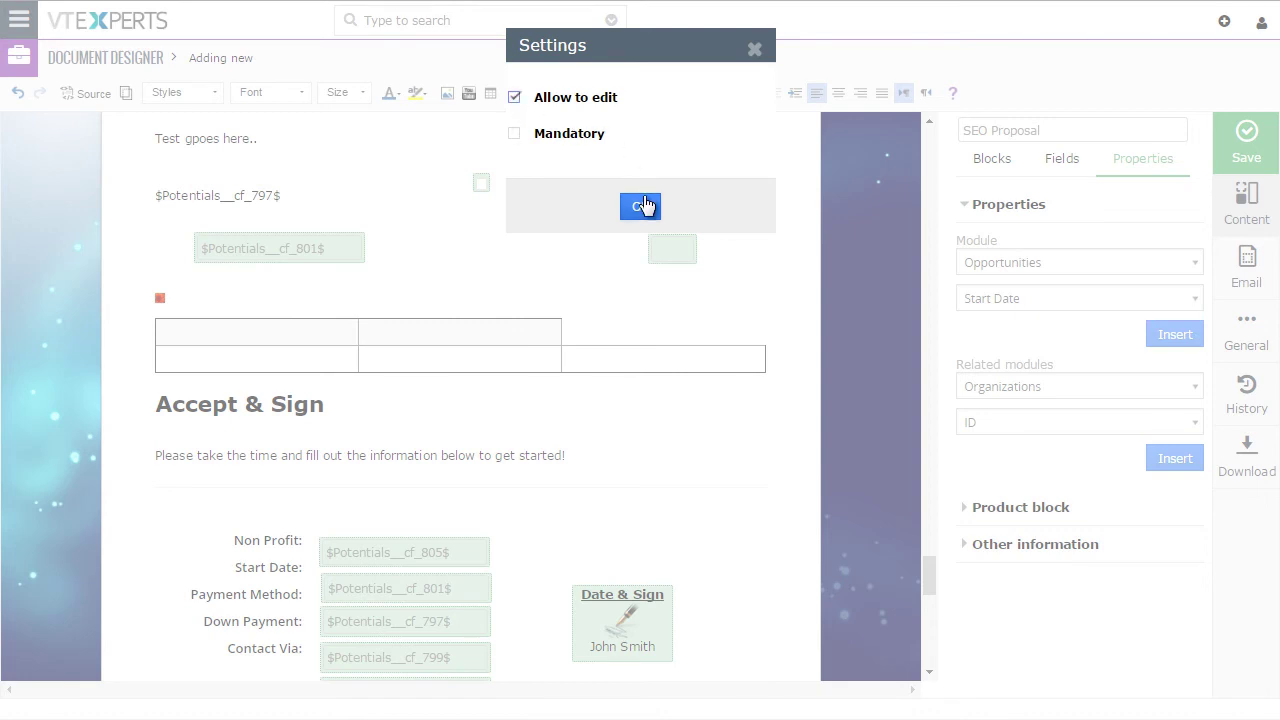
left_click(641, 206)
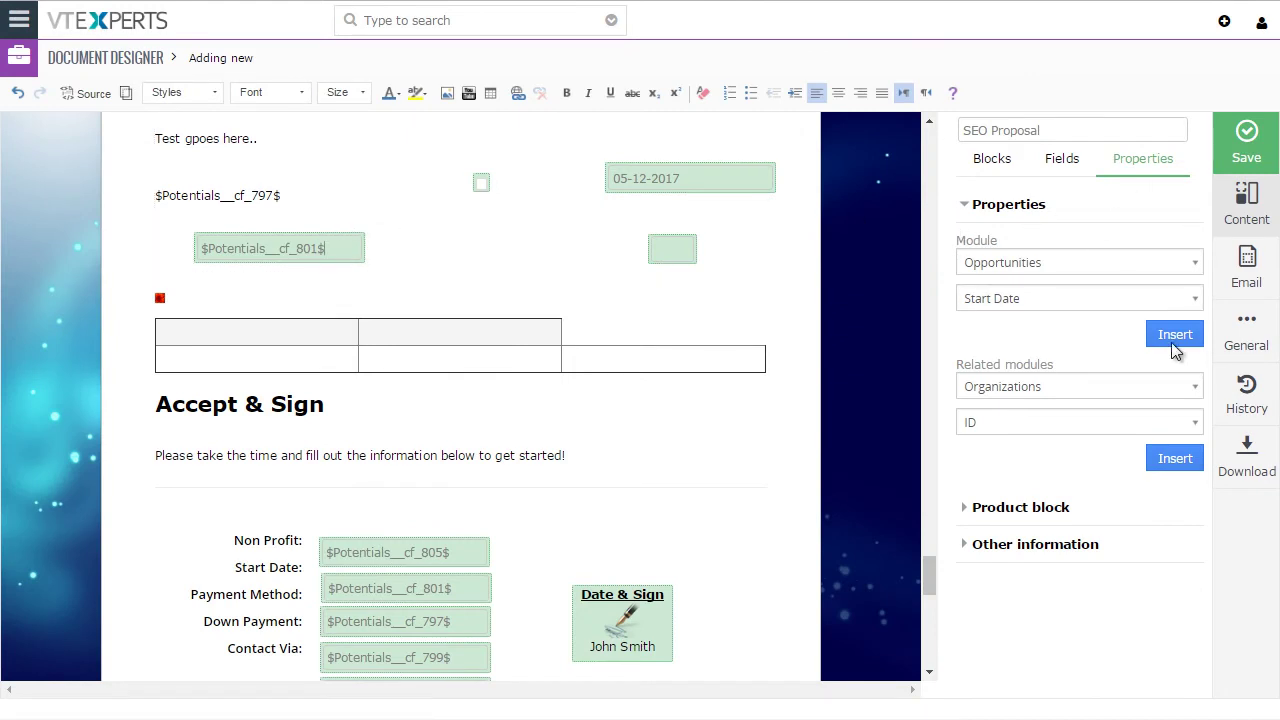
Review the SEO Proposal email template's proposal link and the Proposal link custom field available for it, leaving the email unchanged.
left_click(1248, 272)
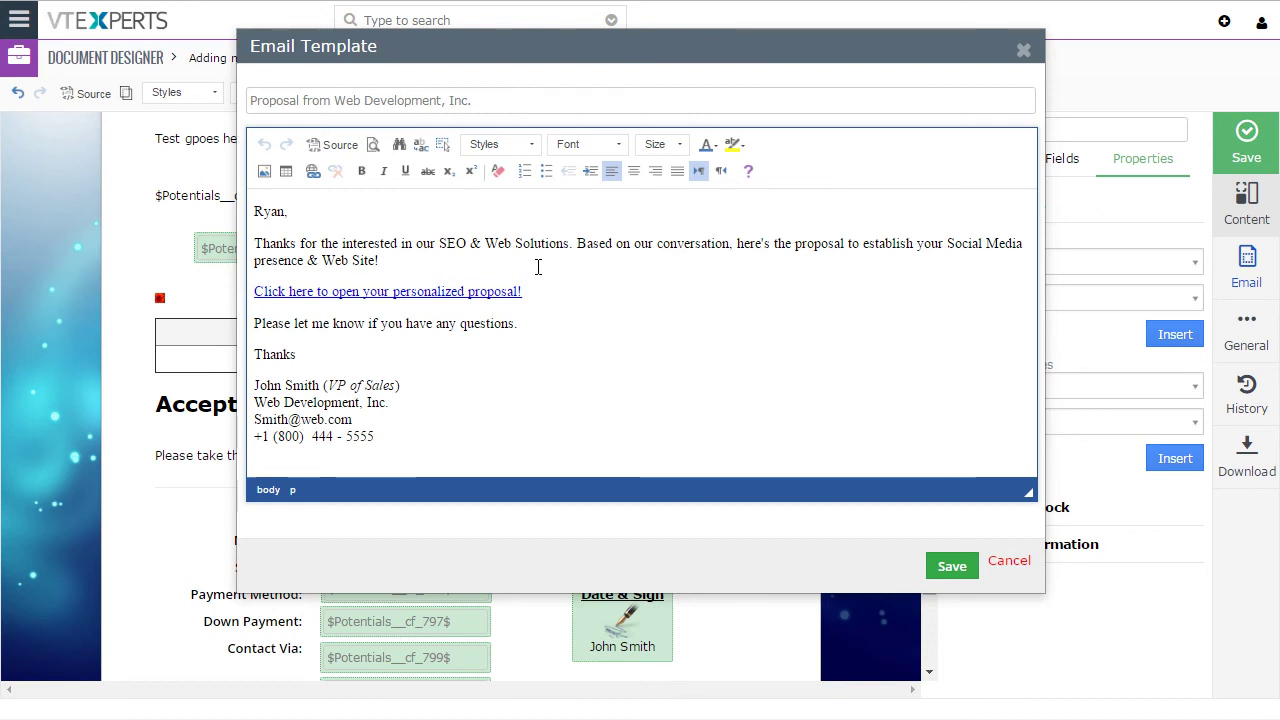
left_click_drag(522, 291, 262, 285)
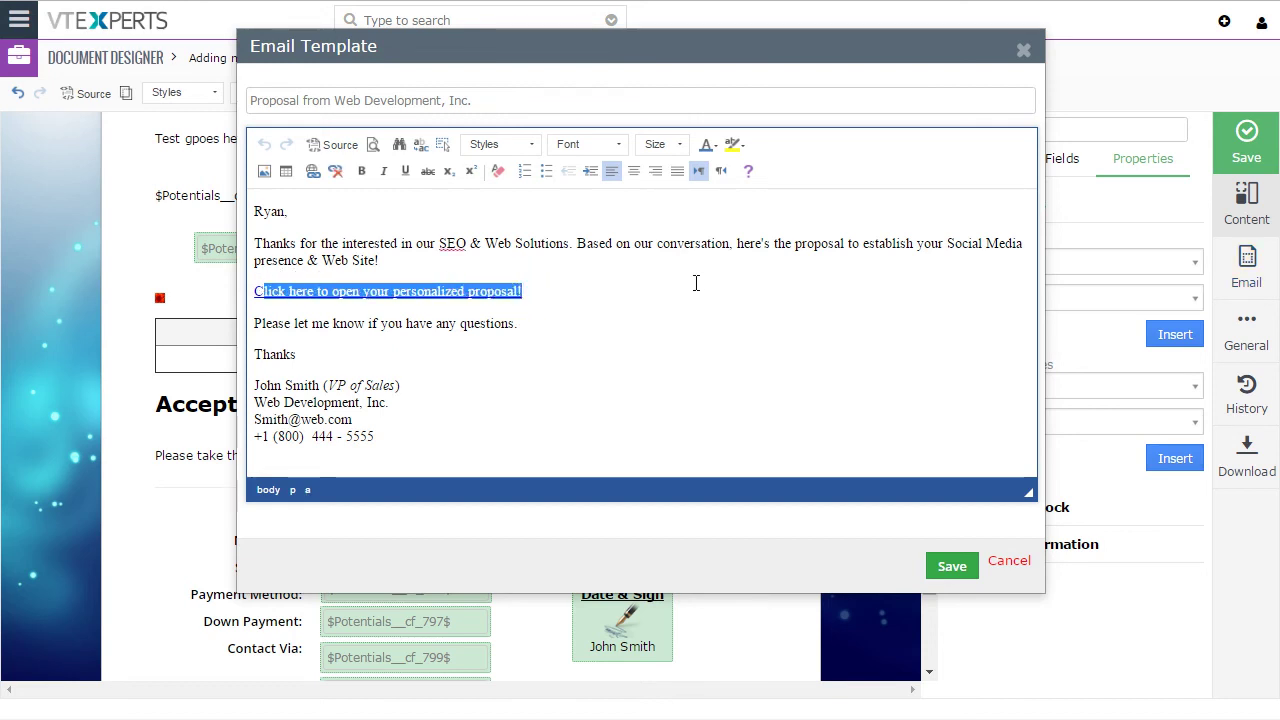
left_click_drag(800, 37, 667, 44)
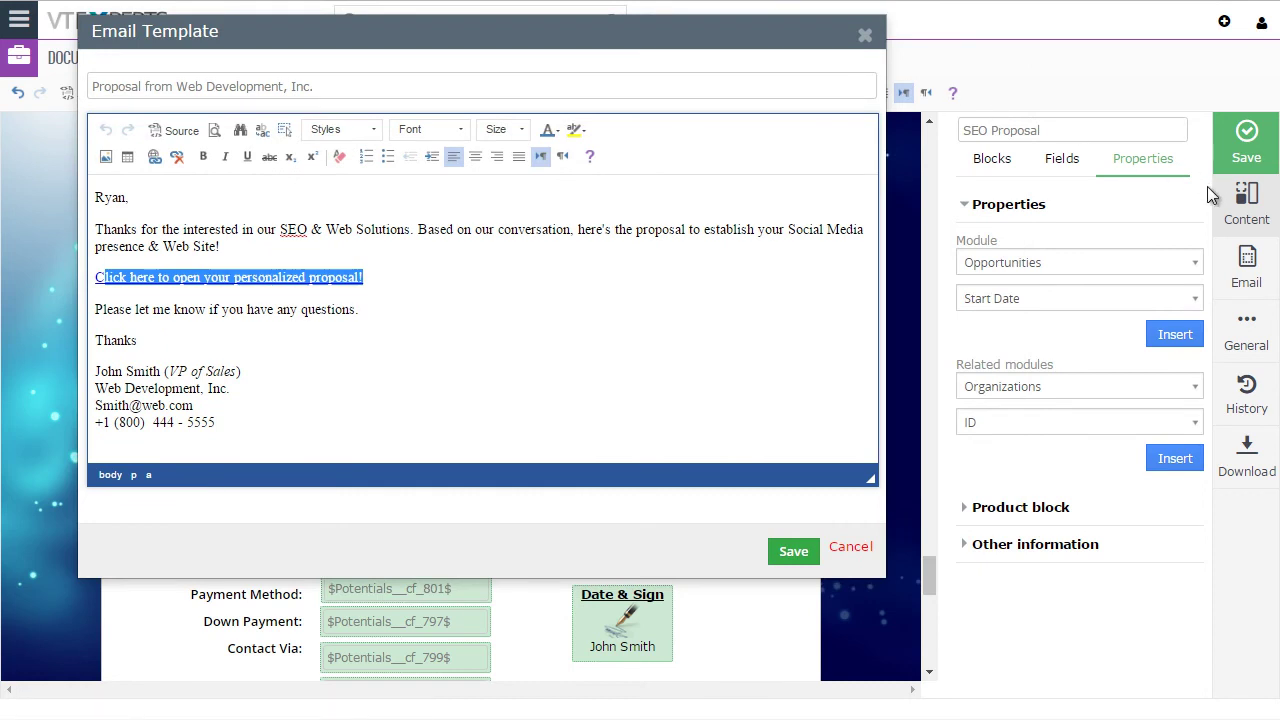
left_click(1091, 546)
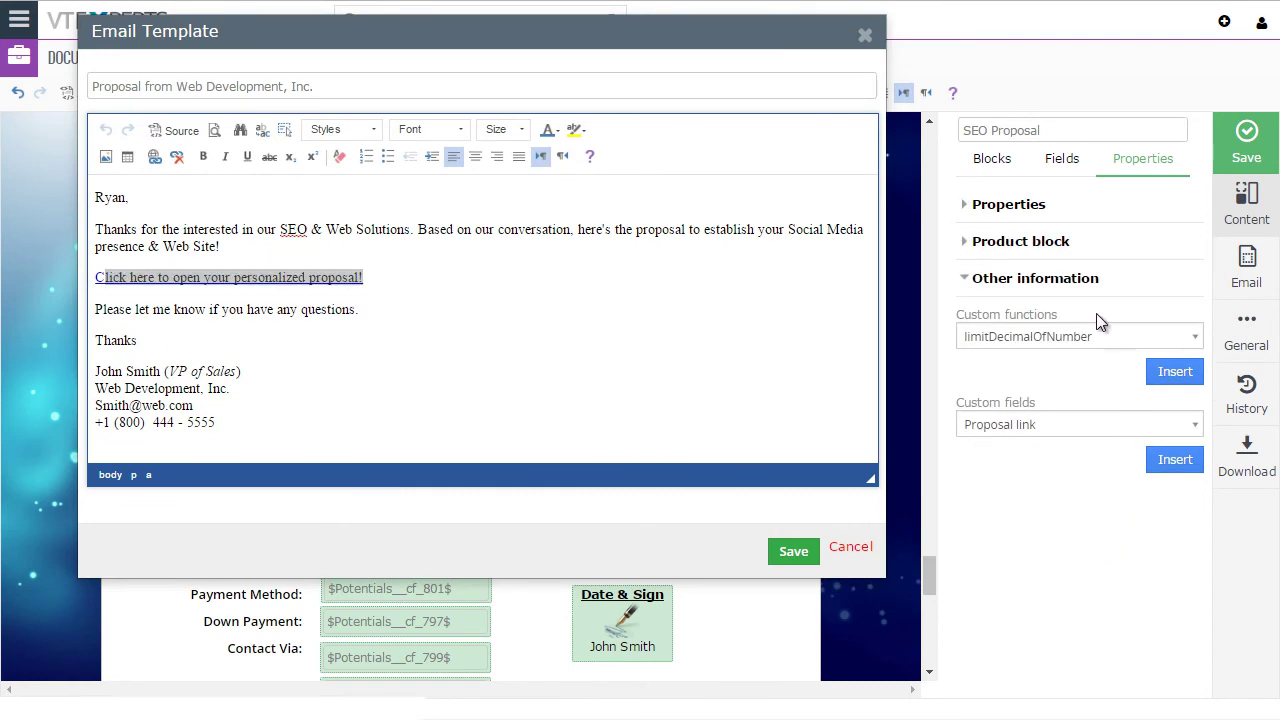
left_click(1172, 459)
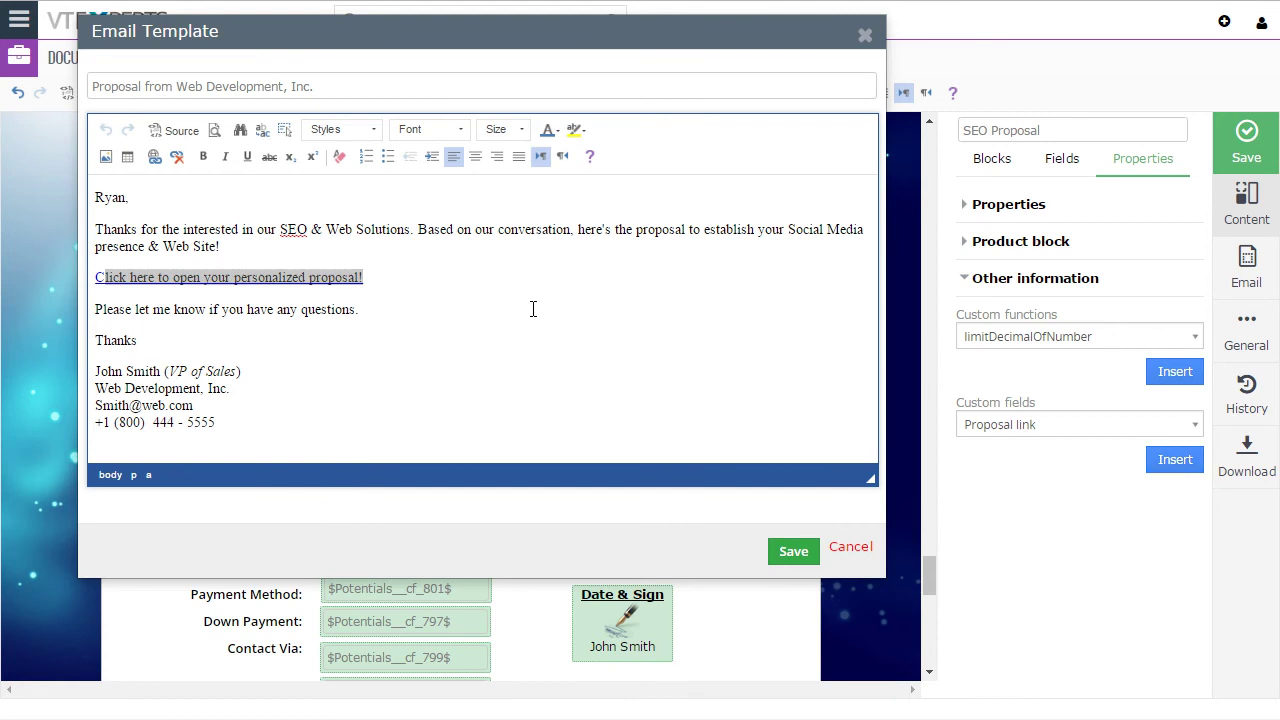
left_click(362, 313)
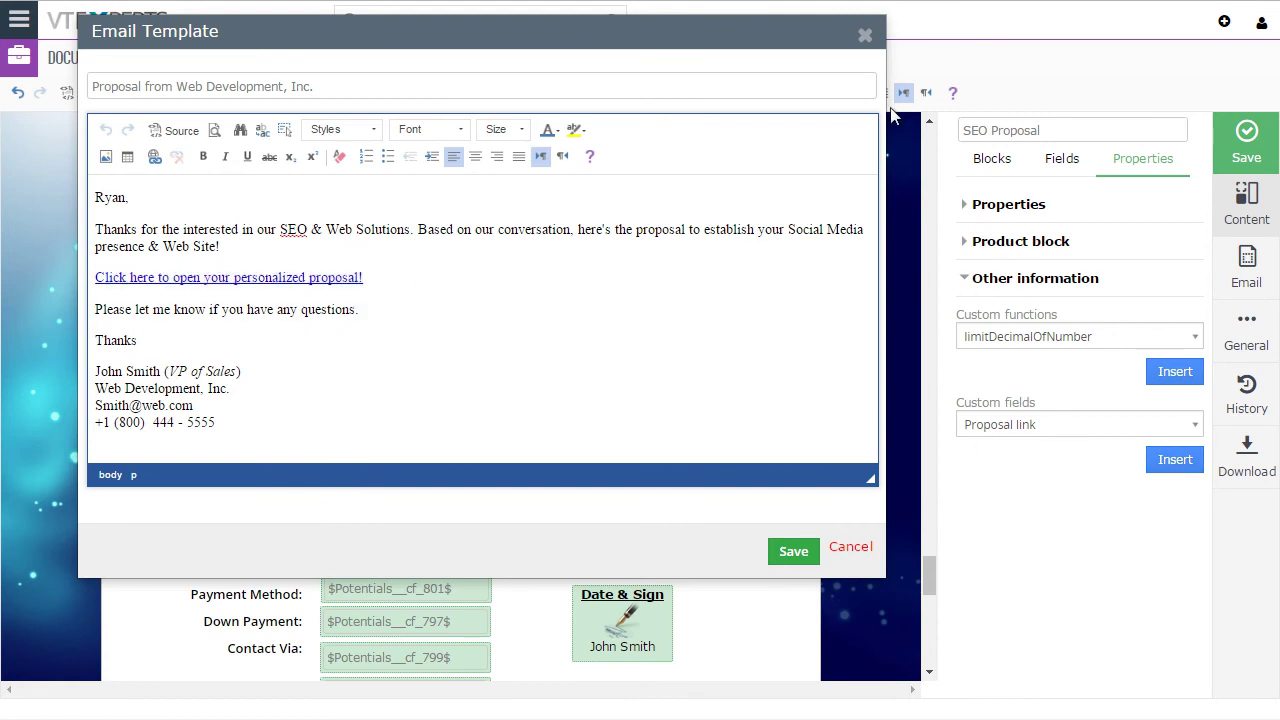
left_click(865, 37)
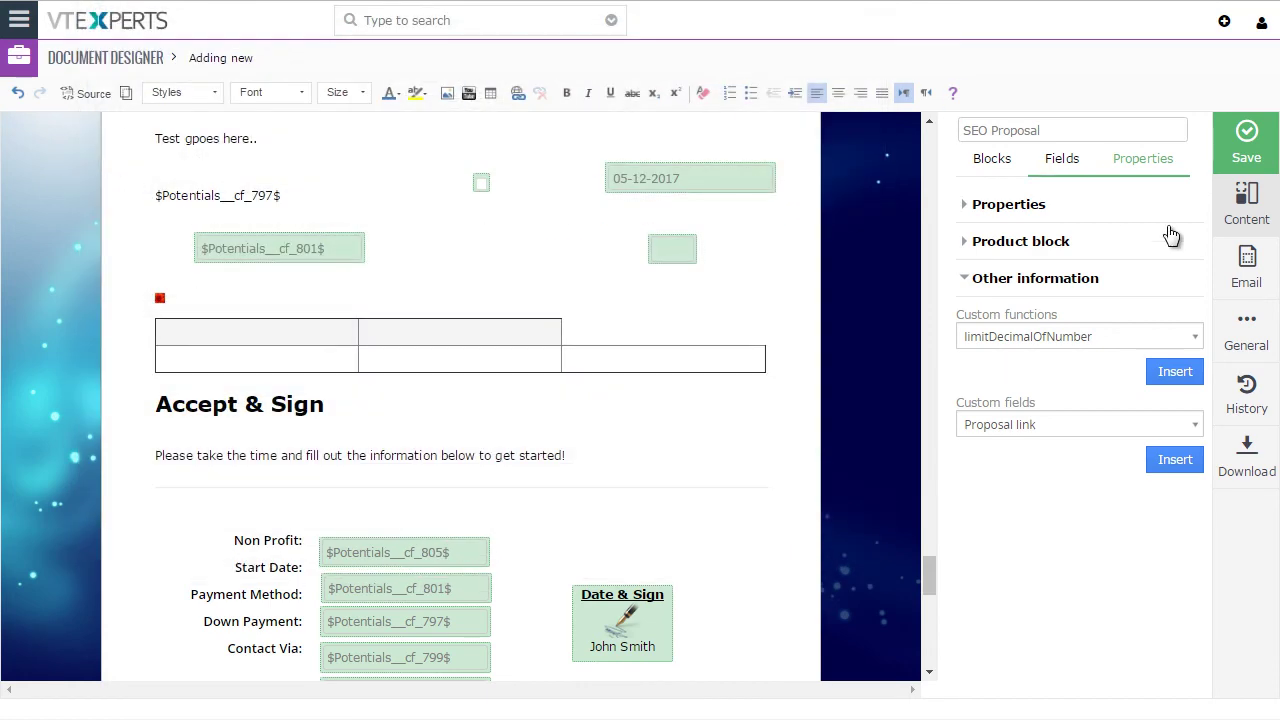
Try renaming the Accept section in the general settings to Accept Name, and restore its original label.
left_click(1246, 328)
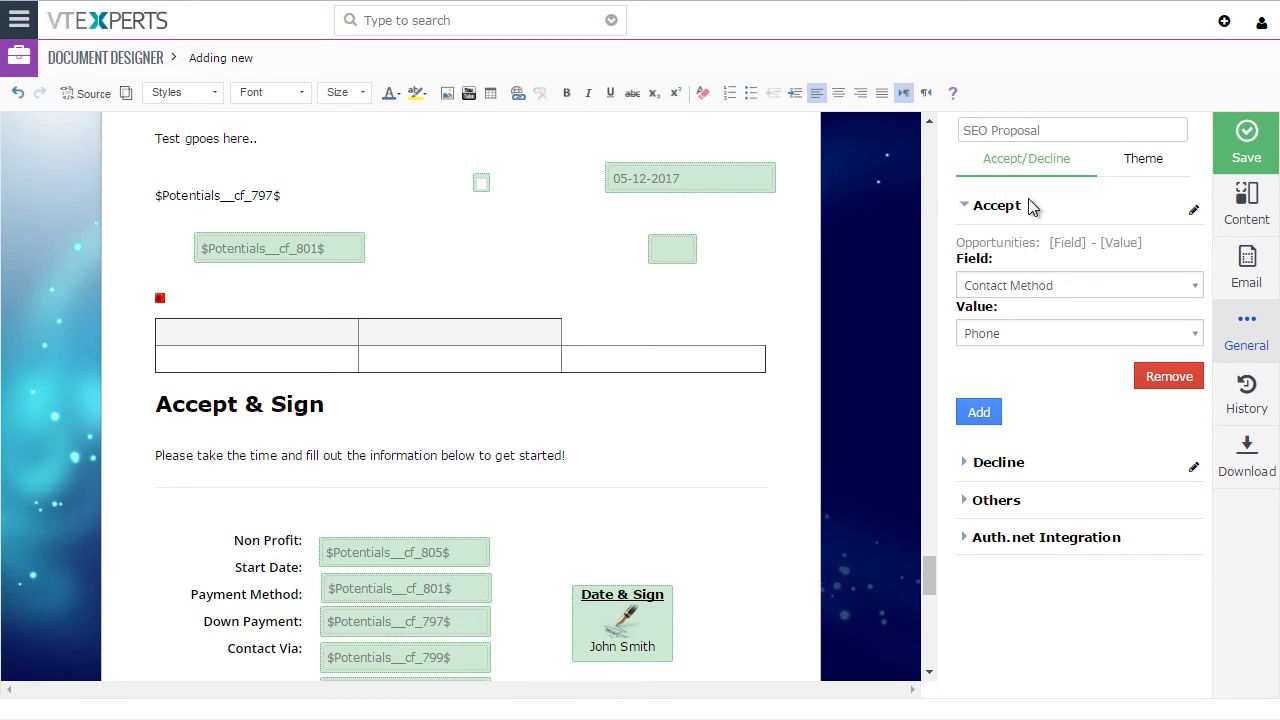
left_click(966, 208)
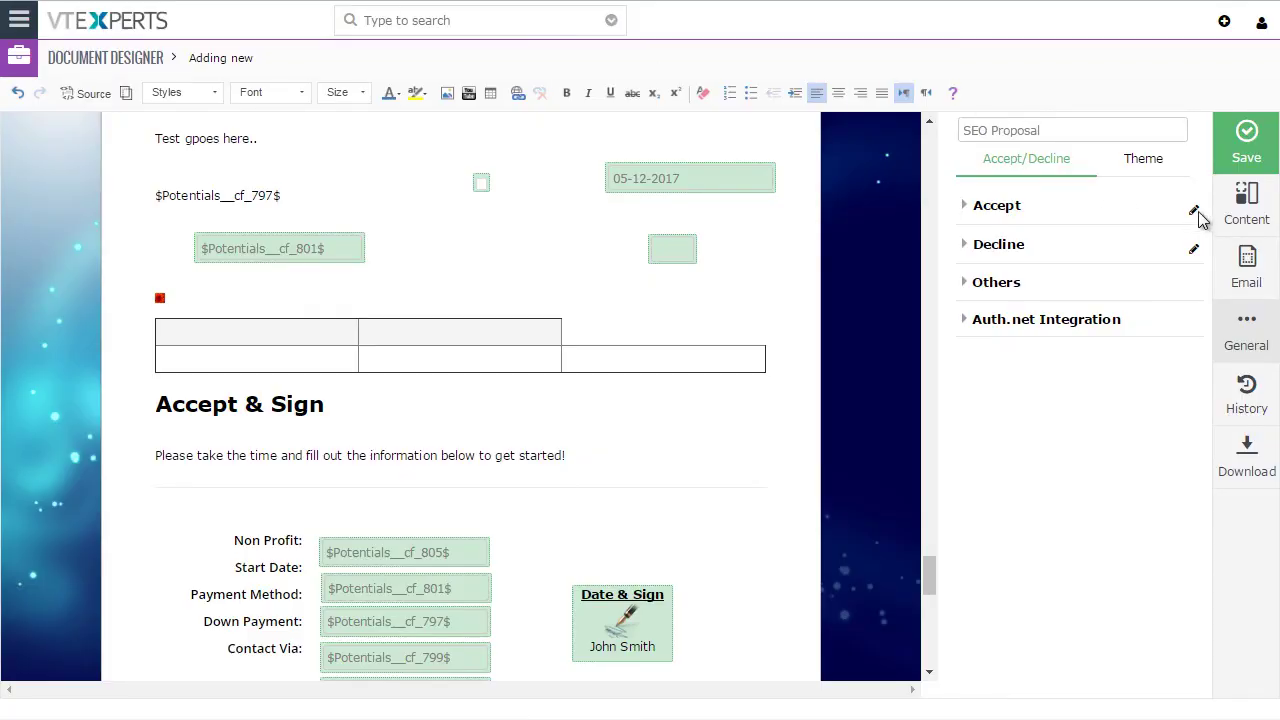
left_click(1195, 210)
type("Name")
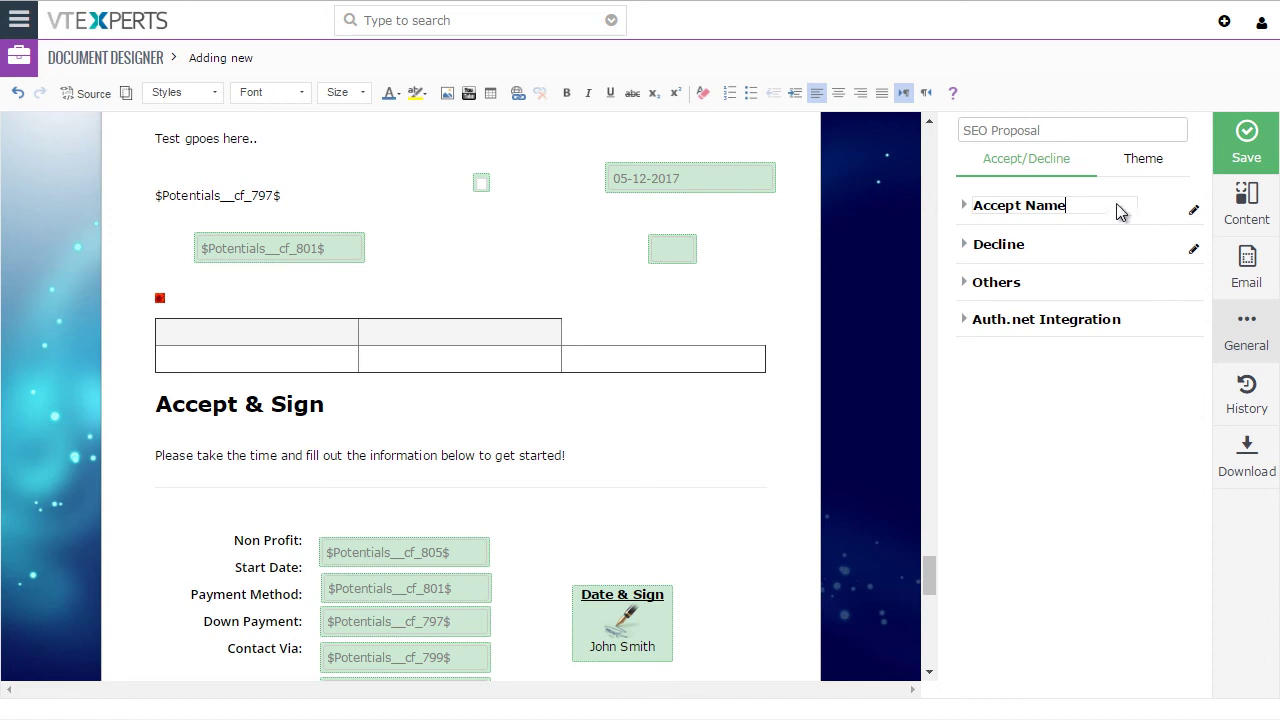
double_click(1057, 210)
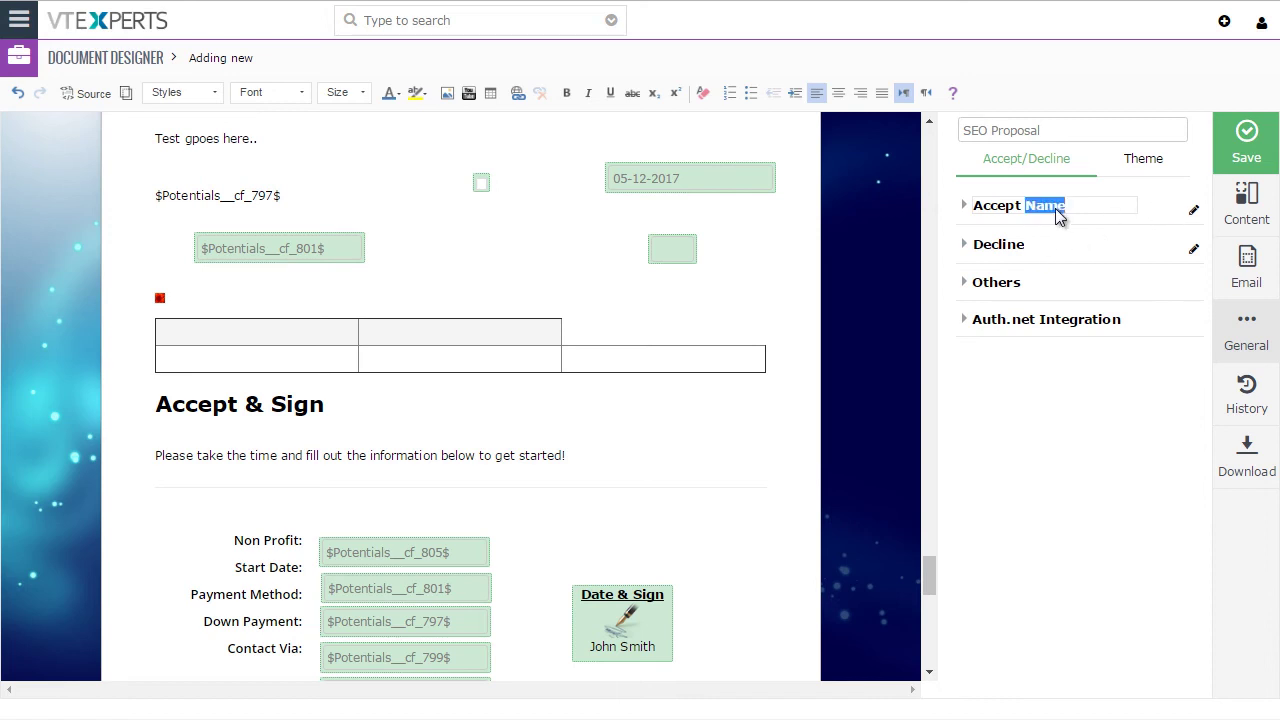
key("BackSpace")
Set the Accept action to update the Opportunities Contact Method field to Phone.
left_click(965, 207)
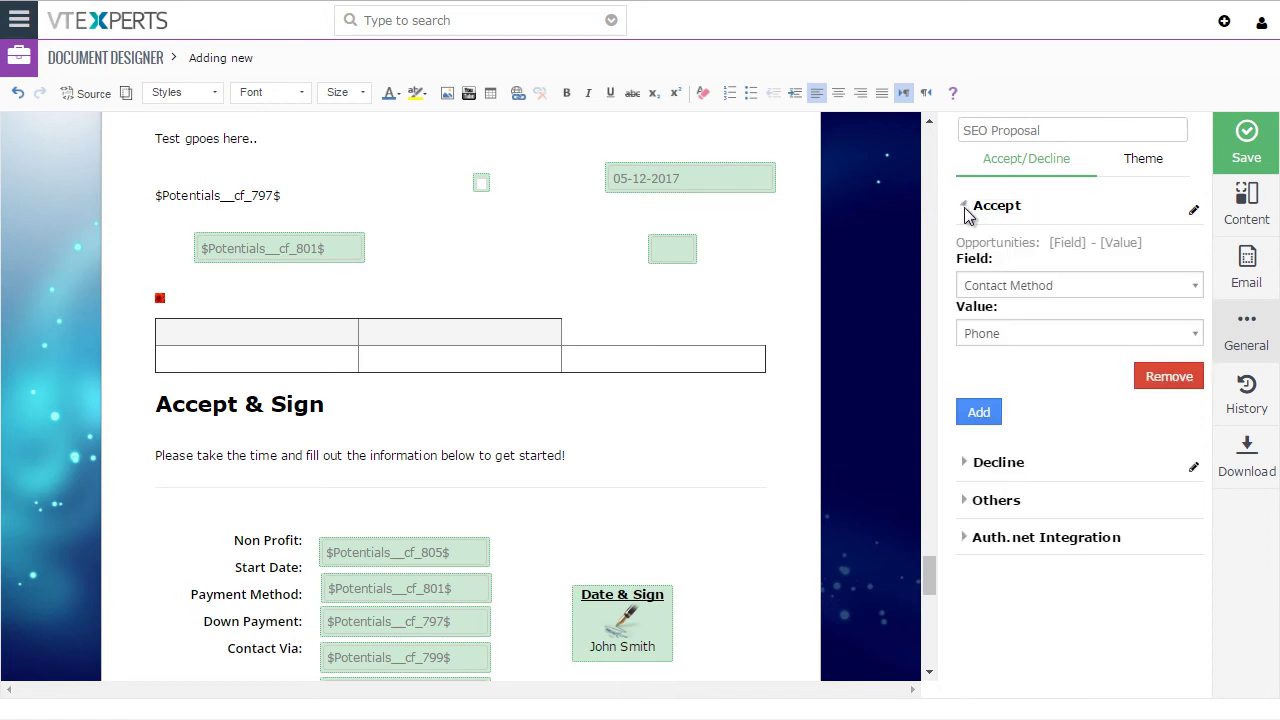
left_click(1120, 284)
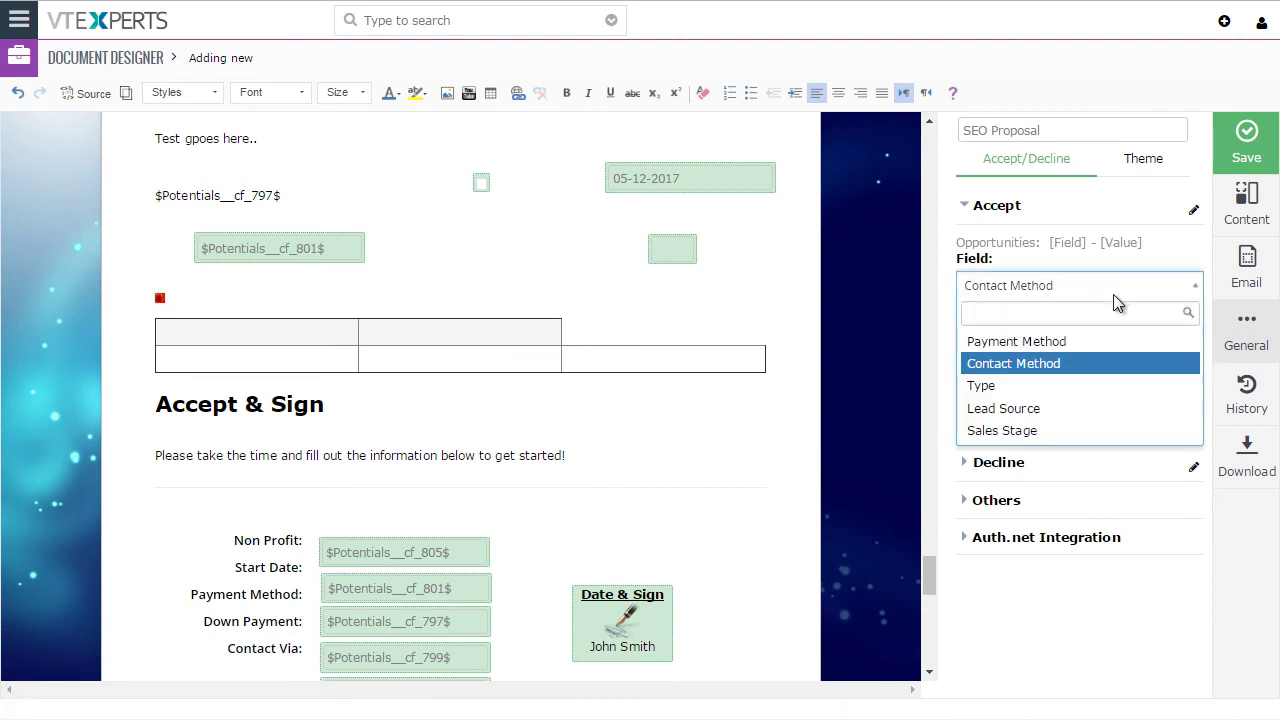
left_click(1068, 373)
left_click(1032, 330)
left_click(1037, 412)
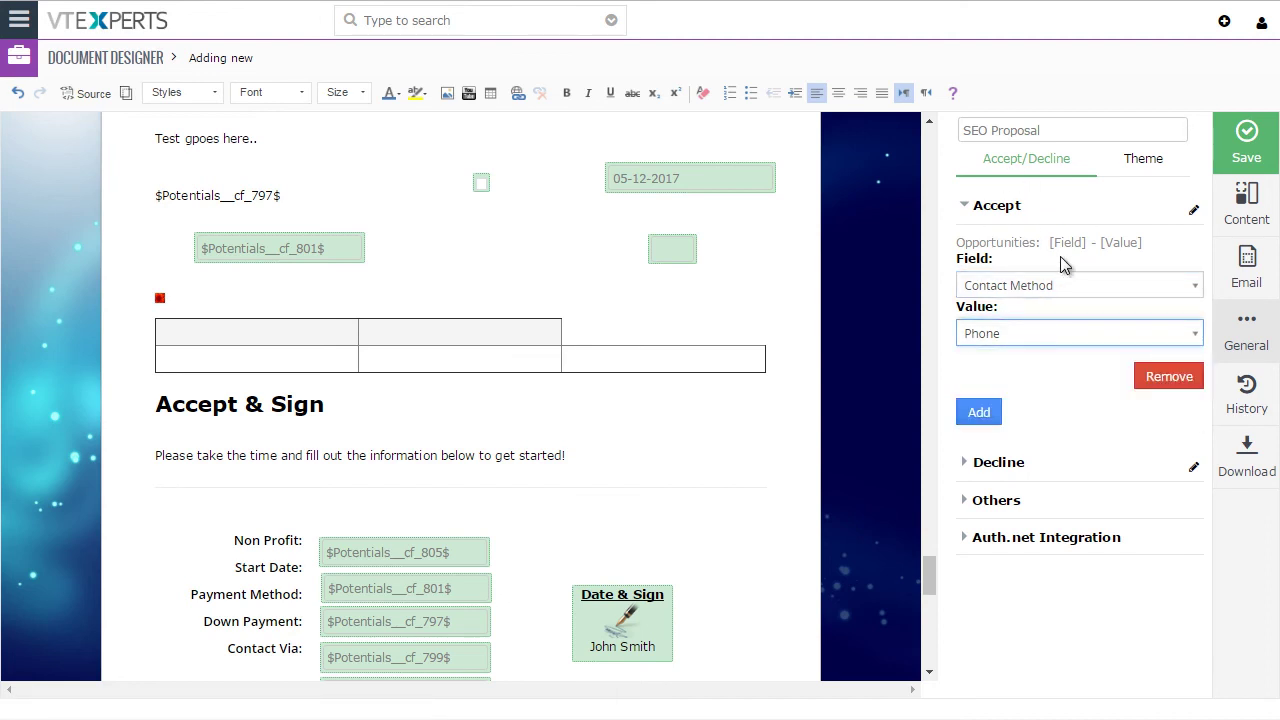
Choose Sales Stage as the Opportunities field updated by the Decline action and look through its available values.
left_click(1010, 466)
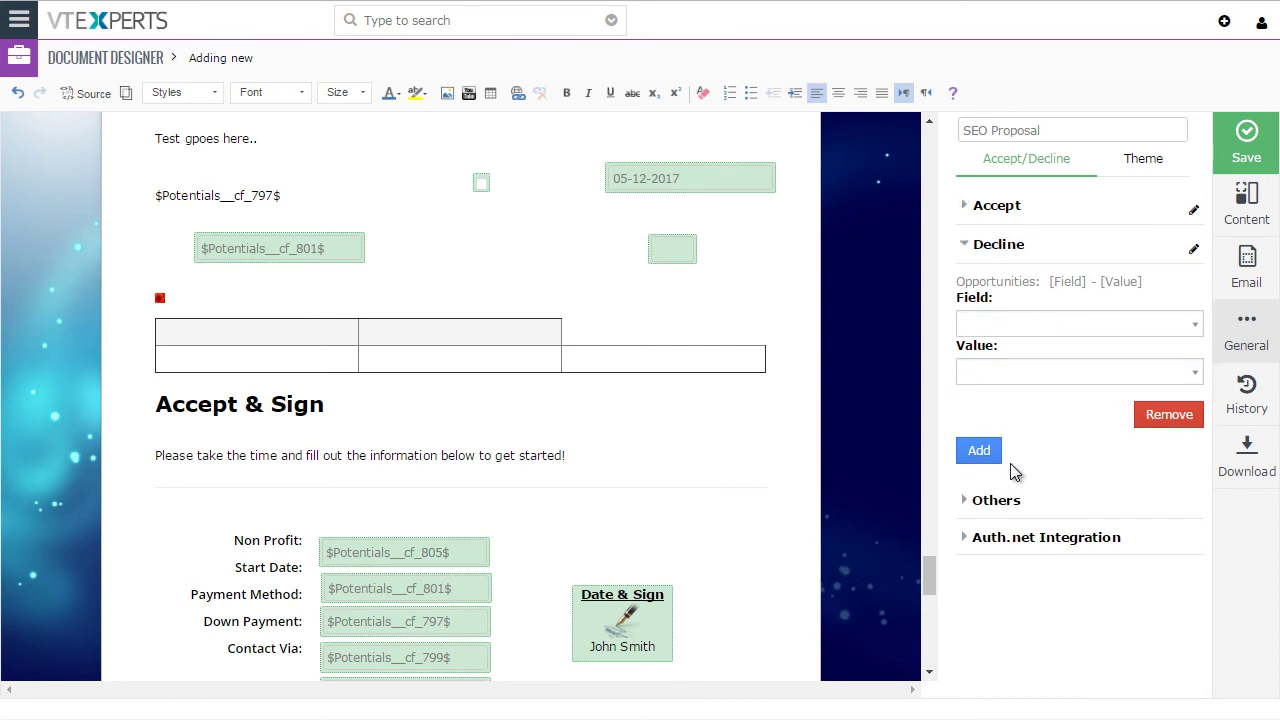
left_click(1058, 326)
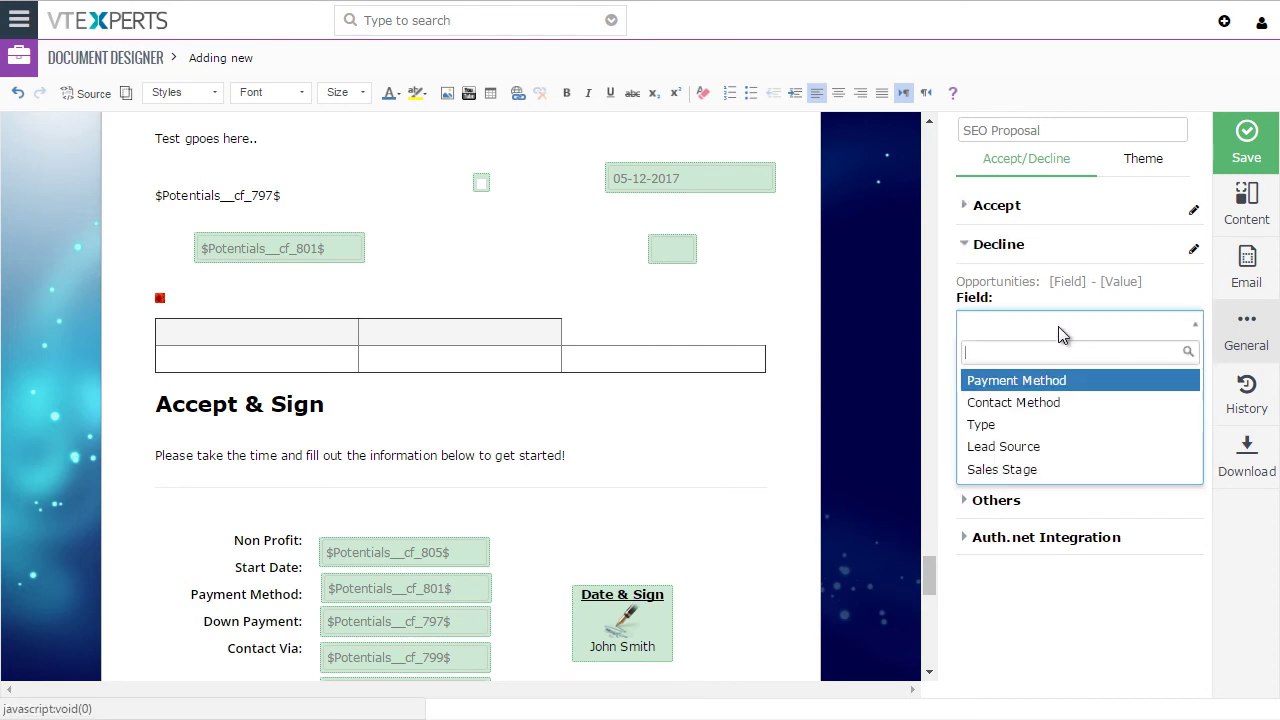
left_click(1030, 469)
left_click(1025, 380)
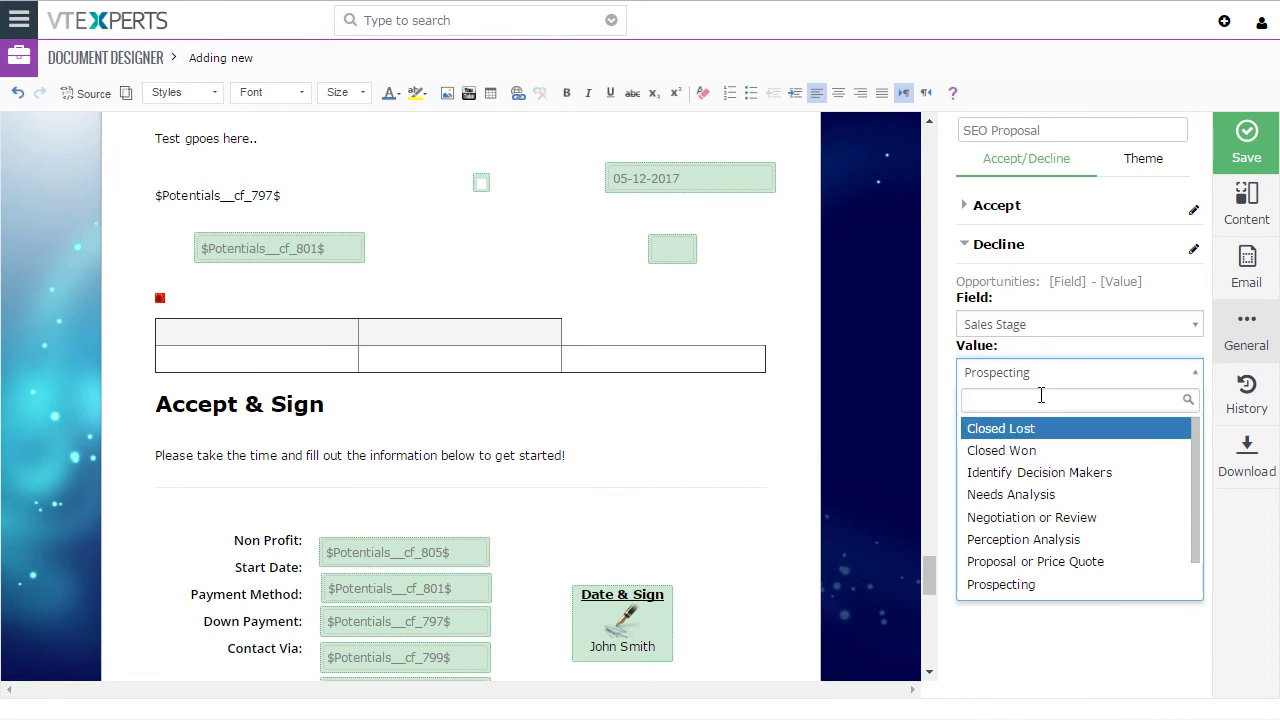
left_click(966, 250)
left_click(968, 250)
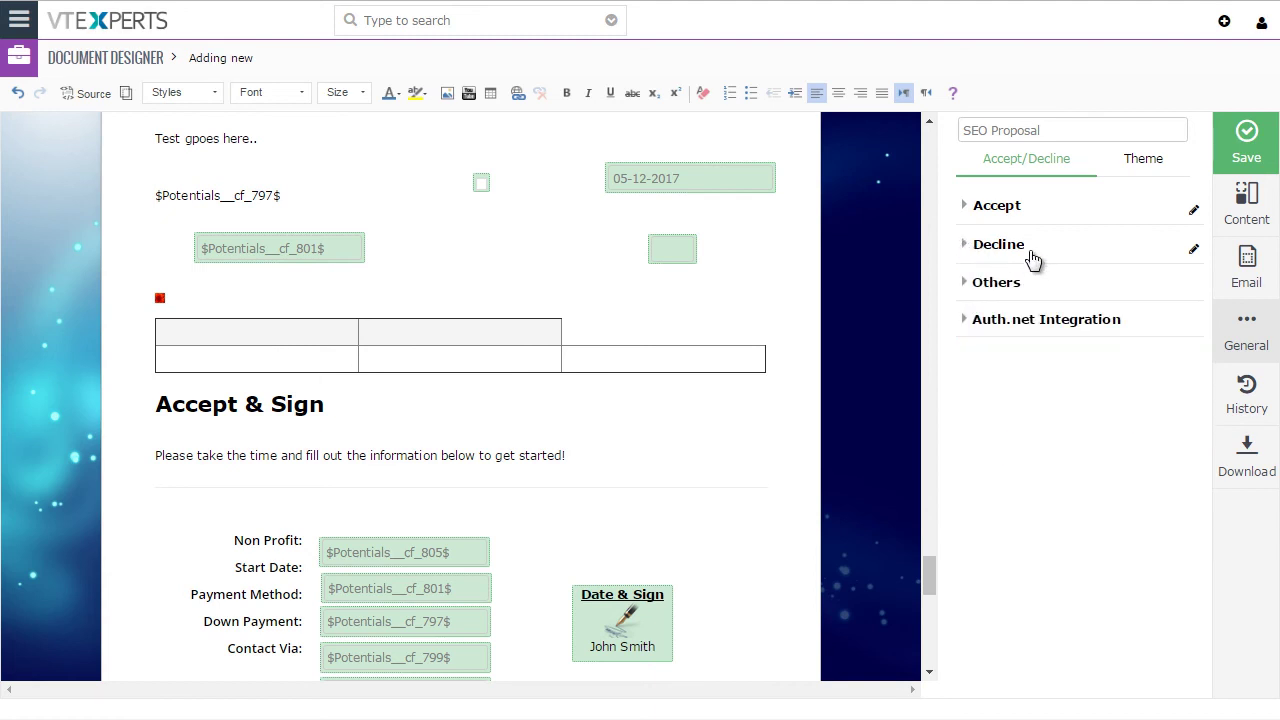
Review the notes, attachments and expiry setting under Others, and the Auth.net payment option.
left_click(984, 283)
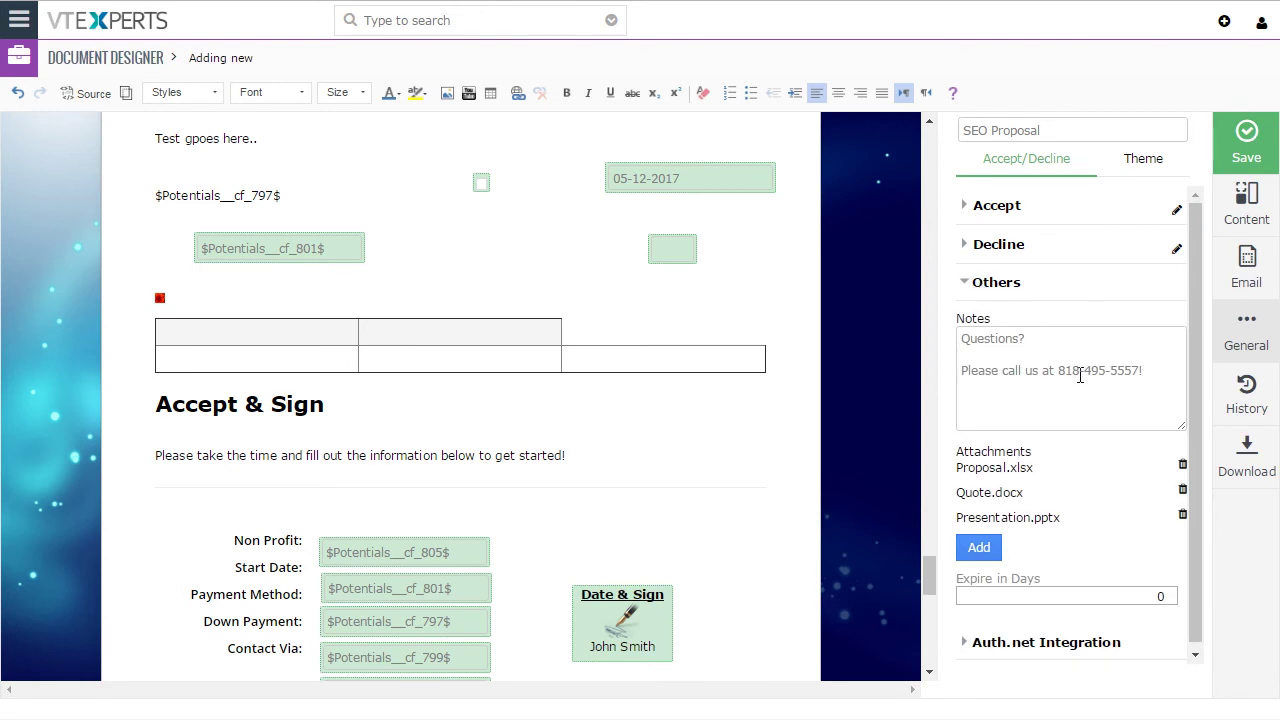
scroll(1043, 398, "down", 1)
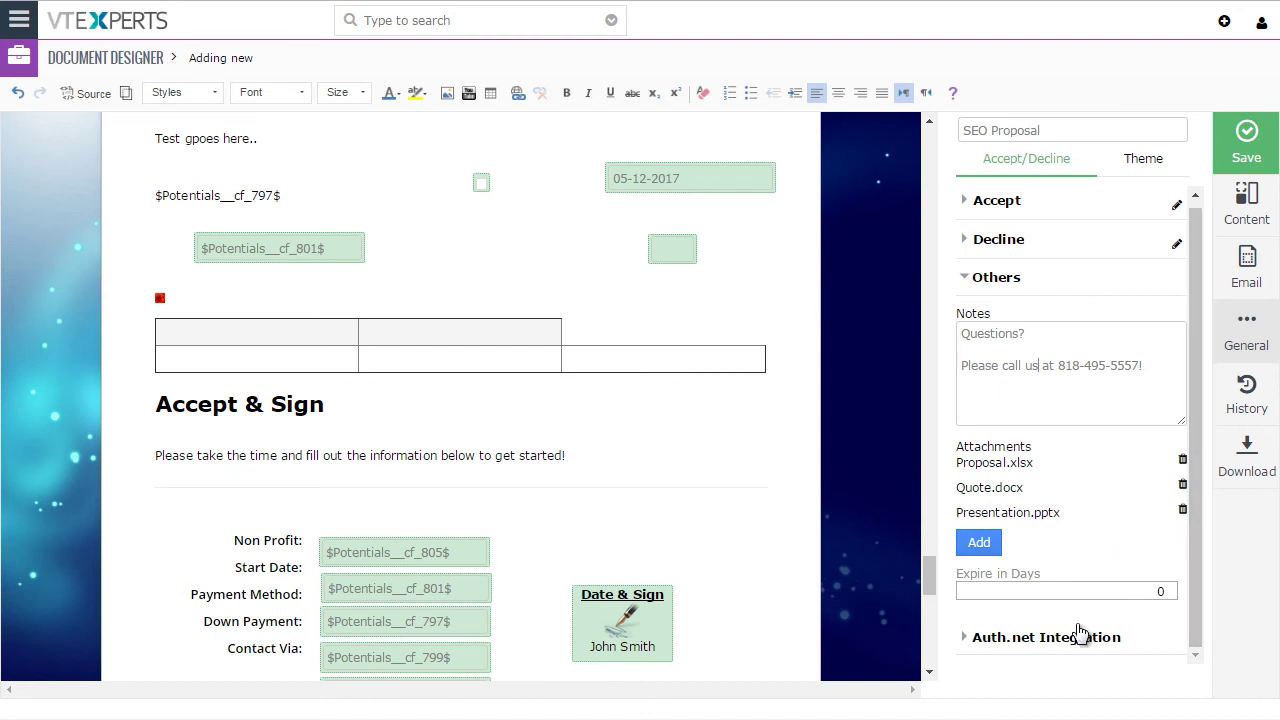
left_click(966, 641)
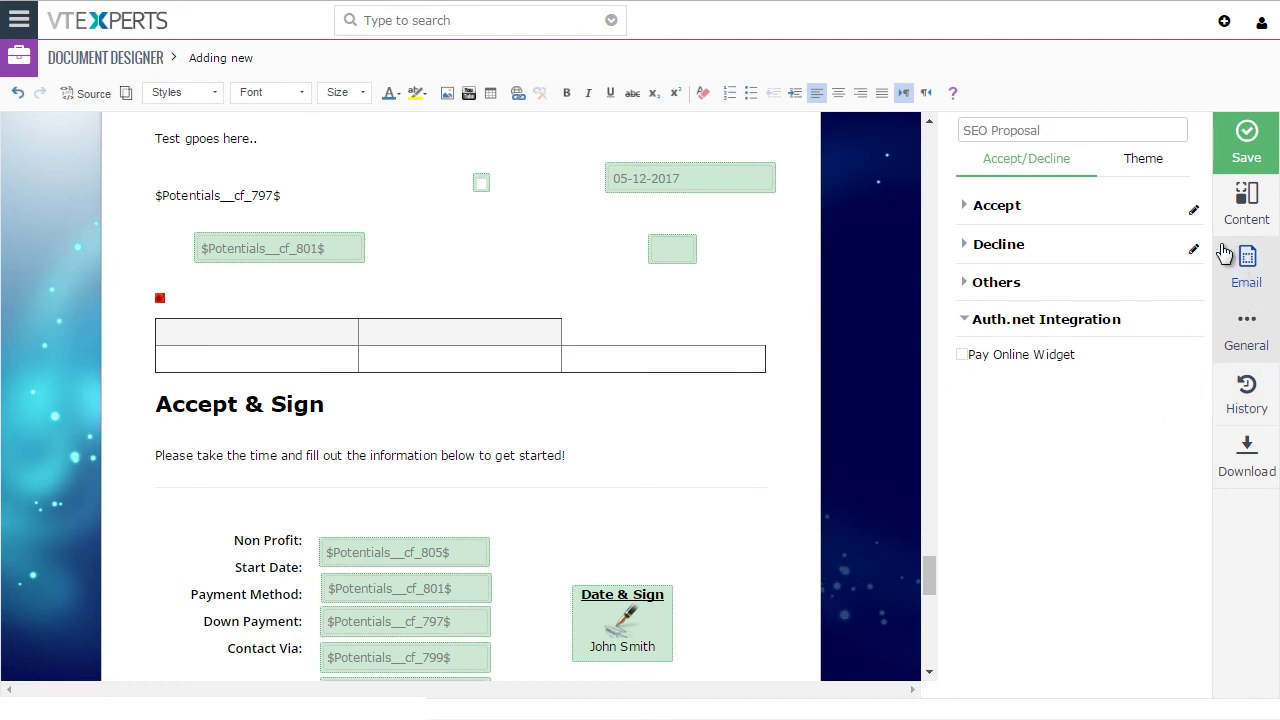
Review the template's theme background settings against the document and examine its saved version history.
left_click(1150, 165)
left_click_drag(922, 577, 928, 518)
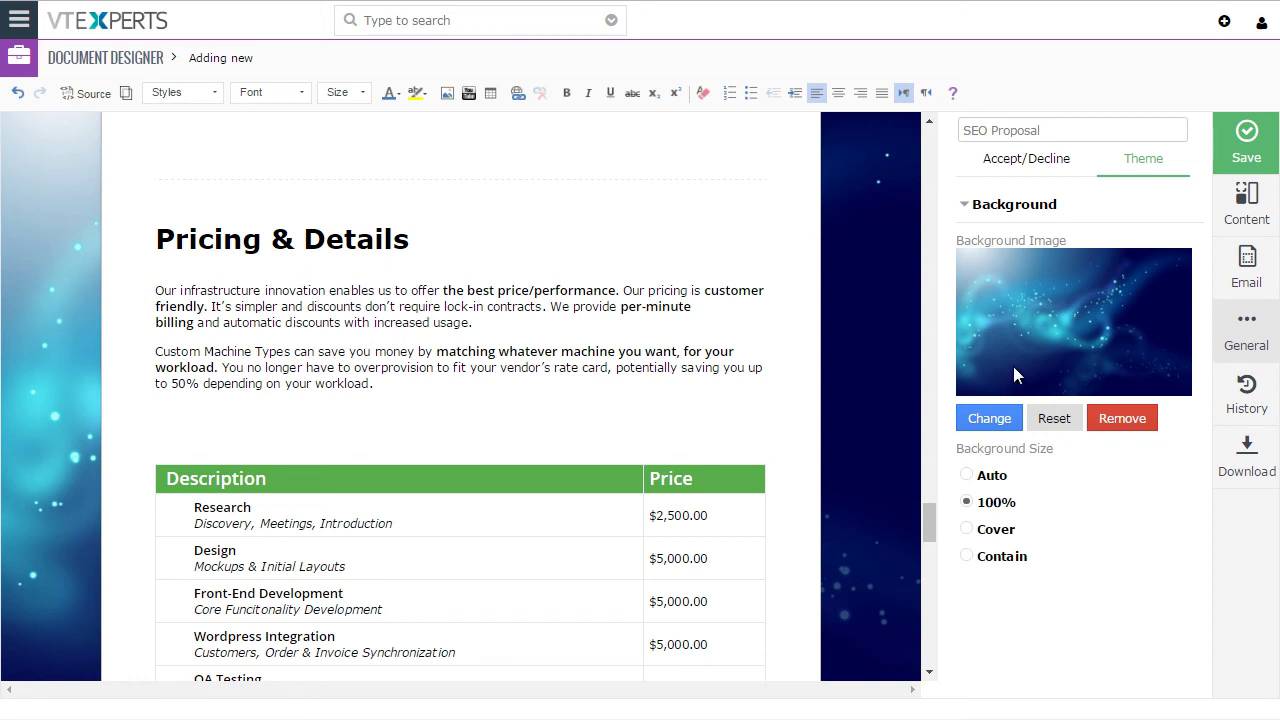
left_click(1258, 408)
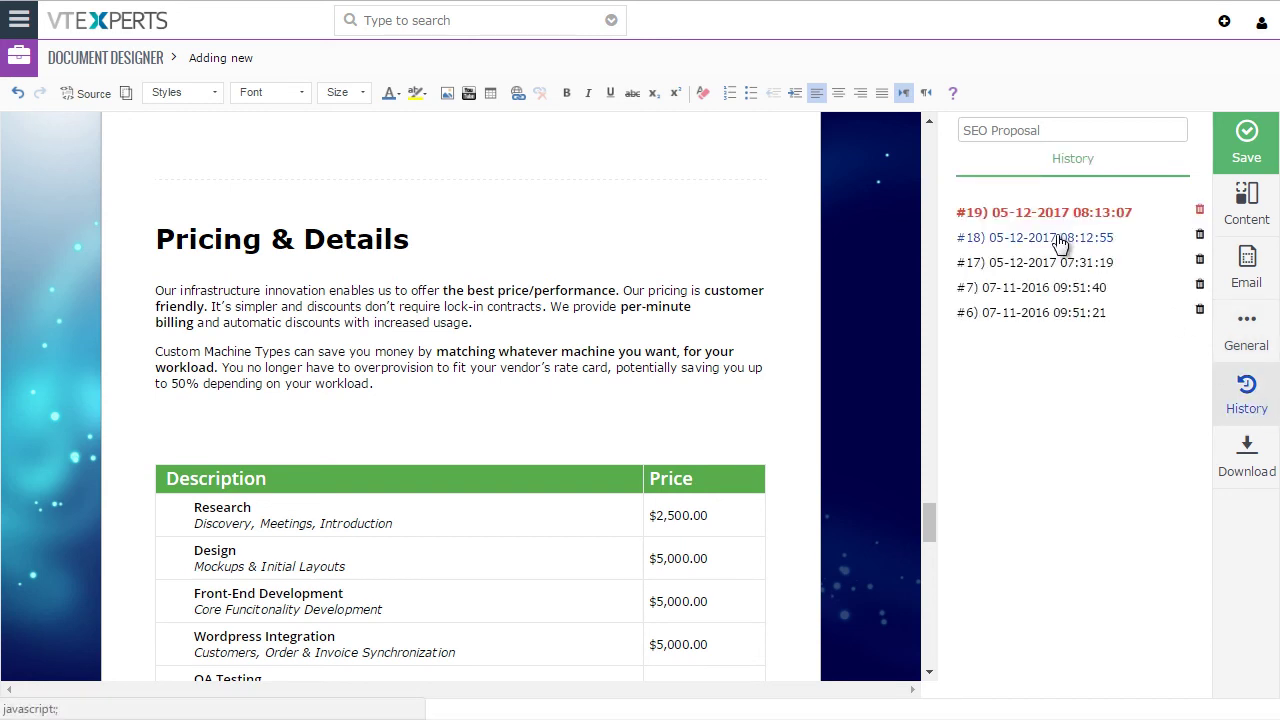
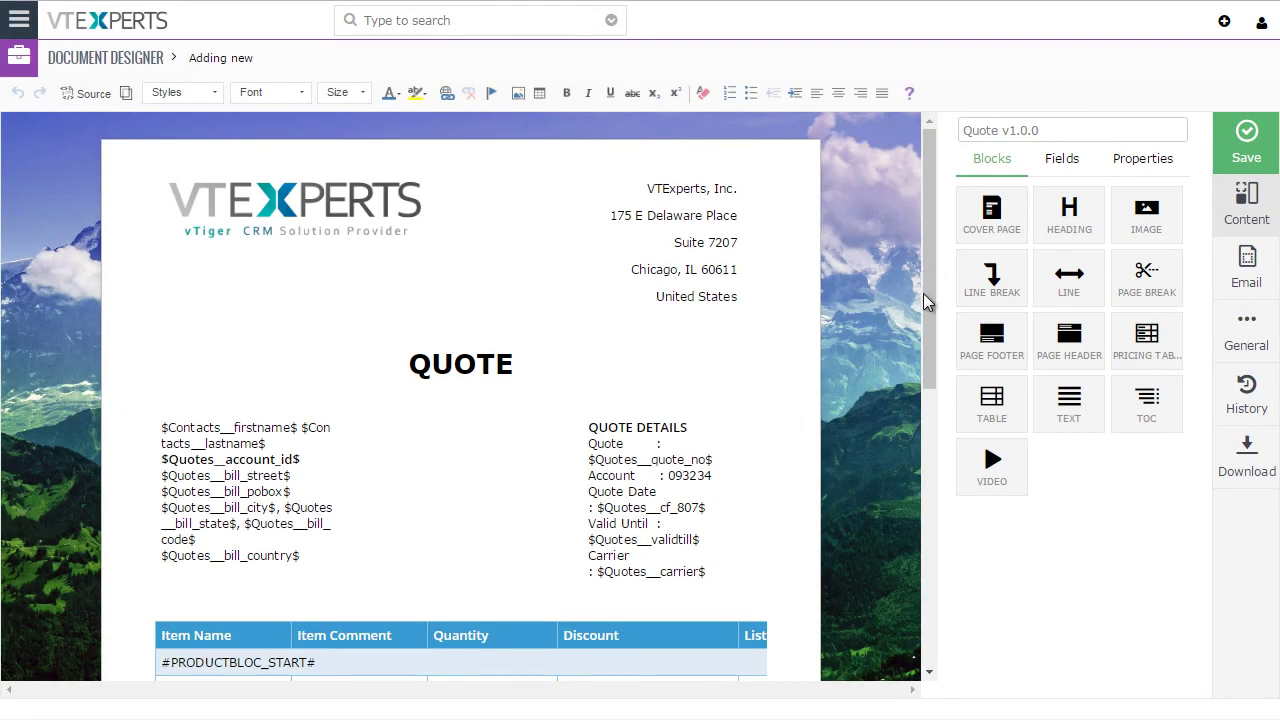
Delete the item table in the Quote template and add a new Pricing Table block in its place.
left_click_drag(929, 277, 928, 423)
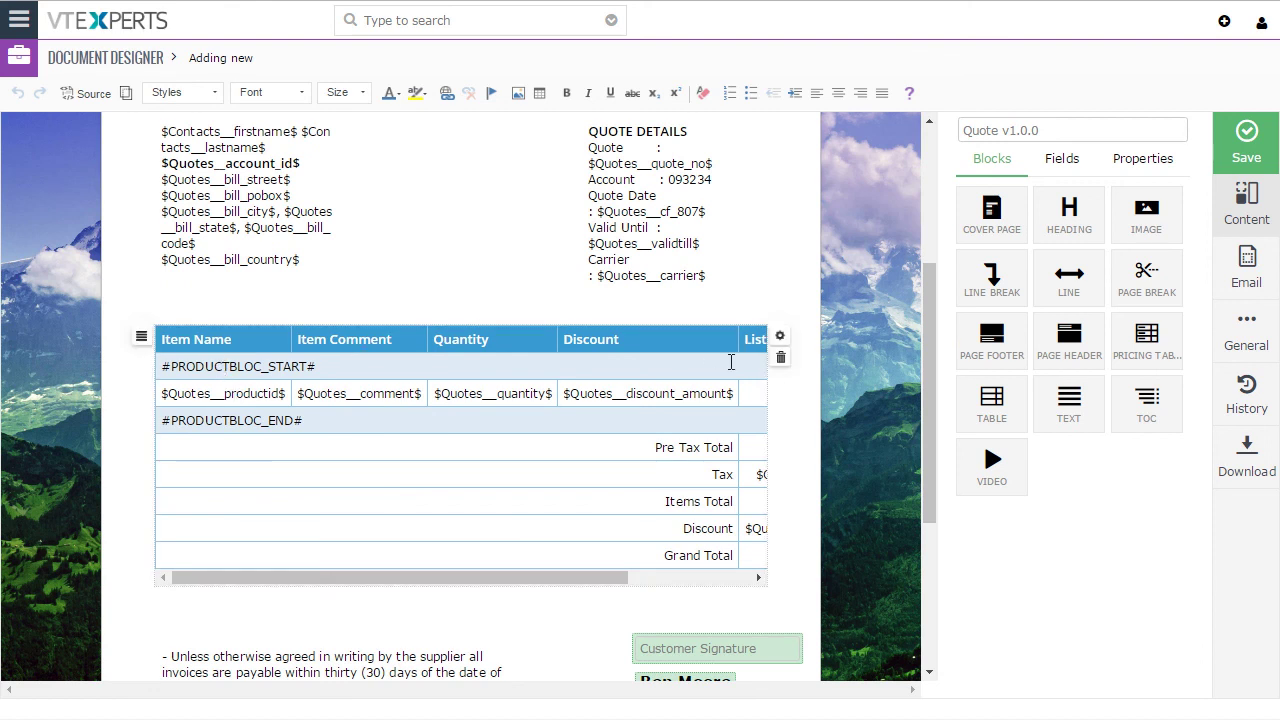
left_click(780, 359)
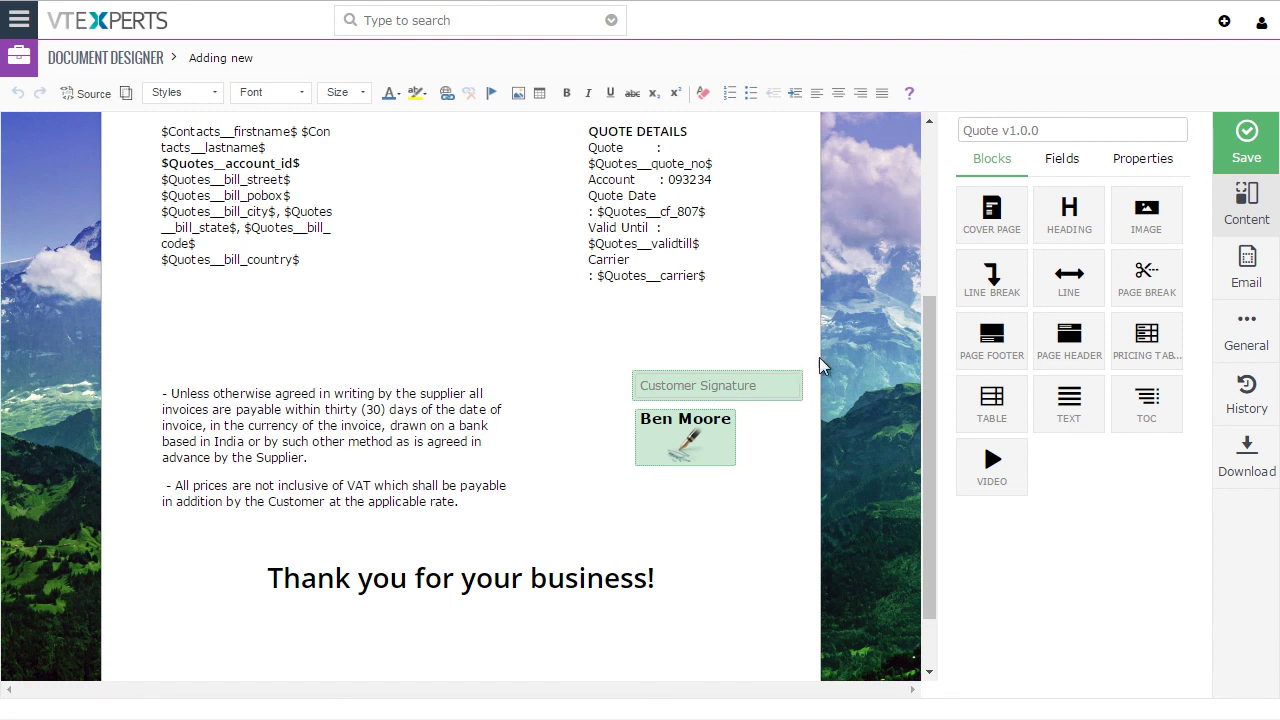
left_click_drag(1145, 336, 357, 338)
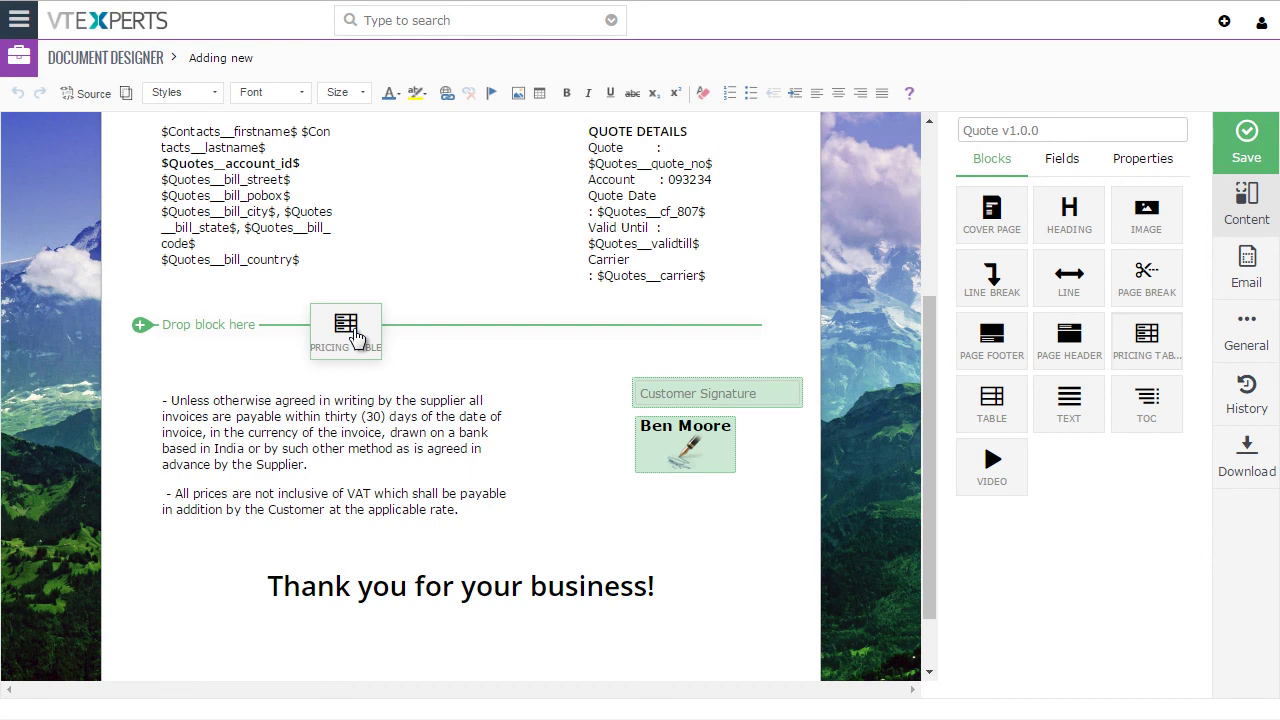
left_click_drag(355, 338, 354, 332)
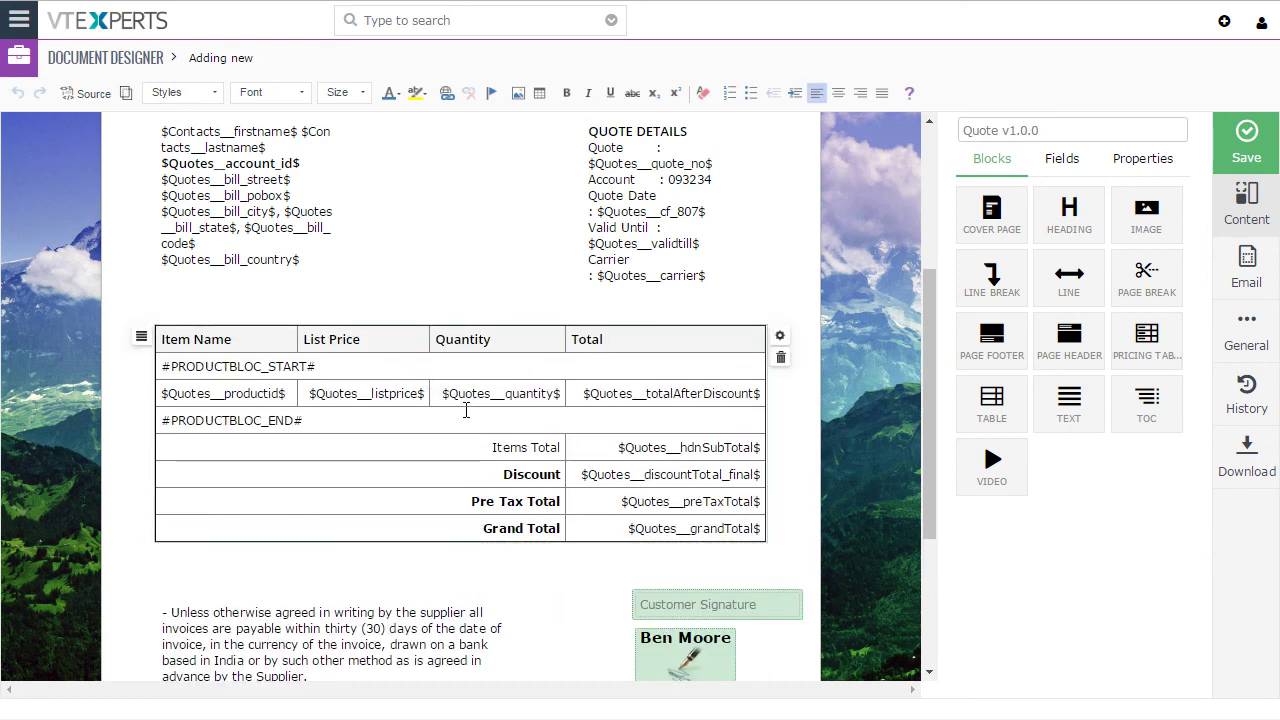
Select Item Total, Net Price, Sequence No, Item Name and Unit Price as fields in the new pricing table's settings.
left_click(780, 336)
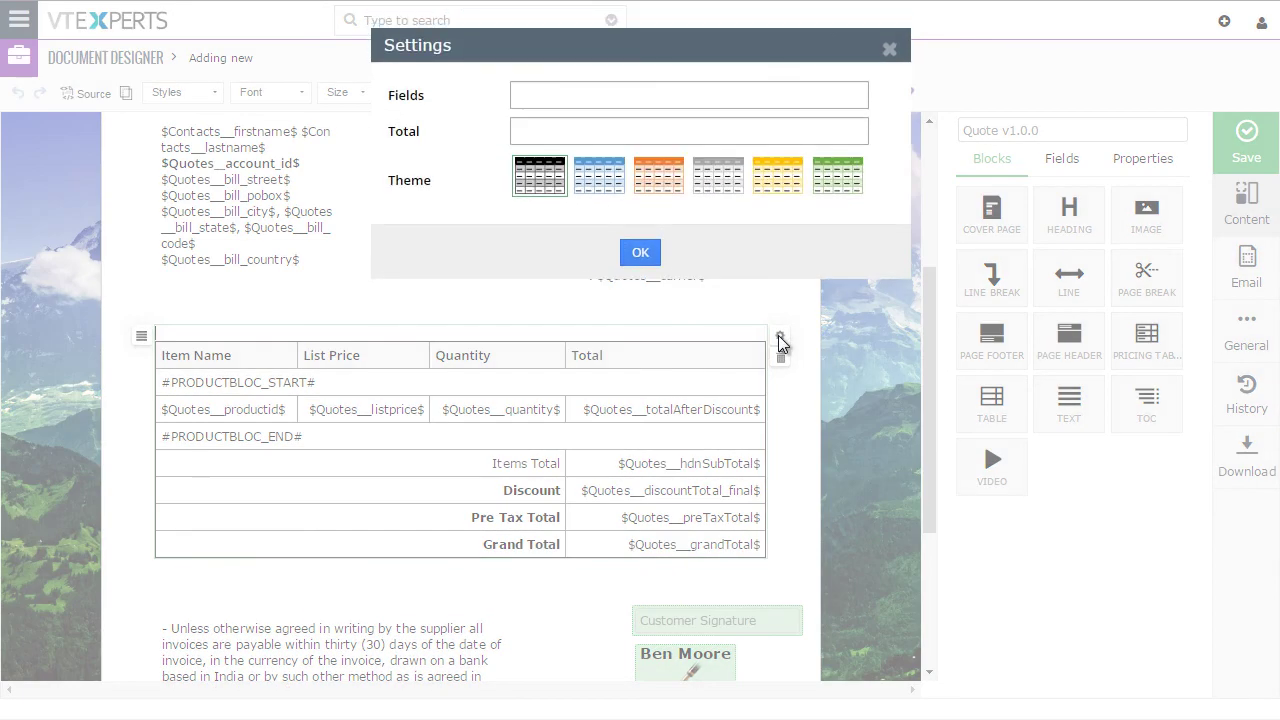
left_click(599, 97)
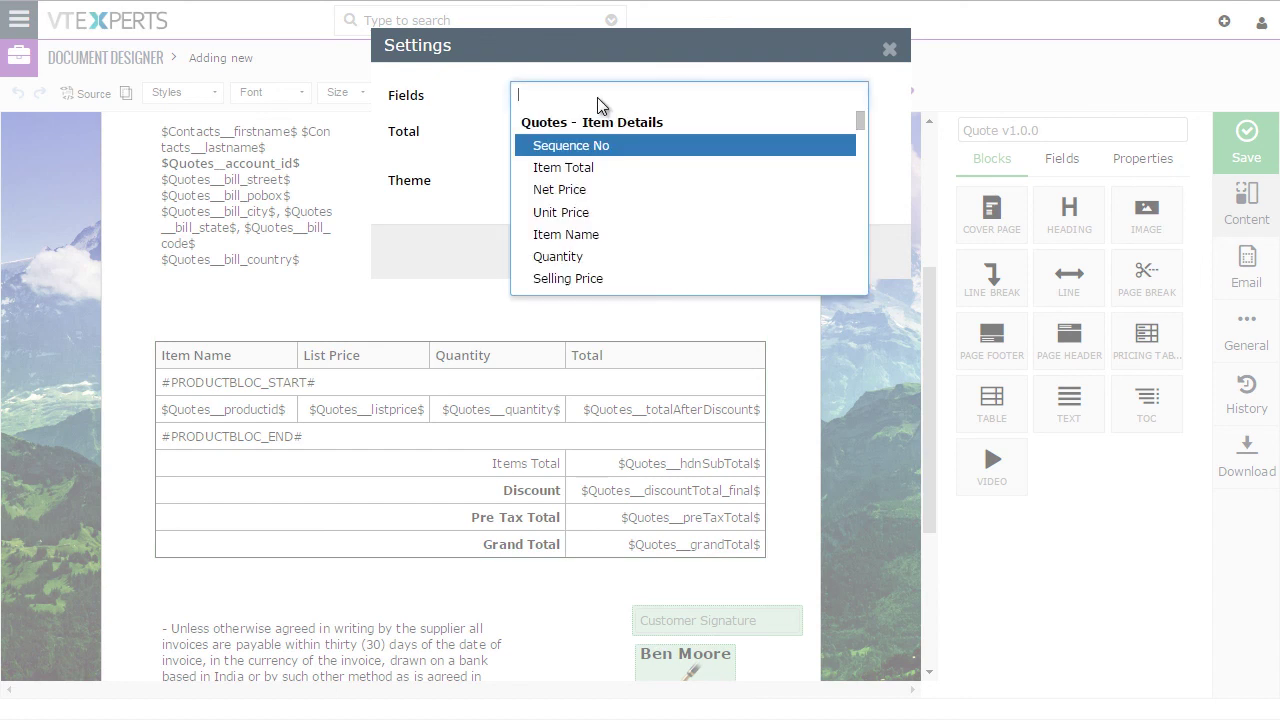
left_click(607, 168)
left_click(588, 170)
left_click(589, 171)
left_click(590, 173)
left_click(595, 181)
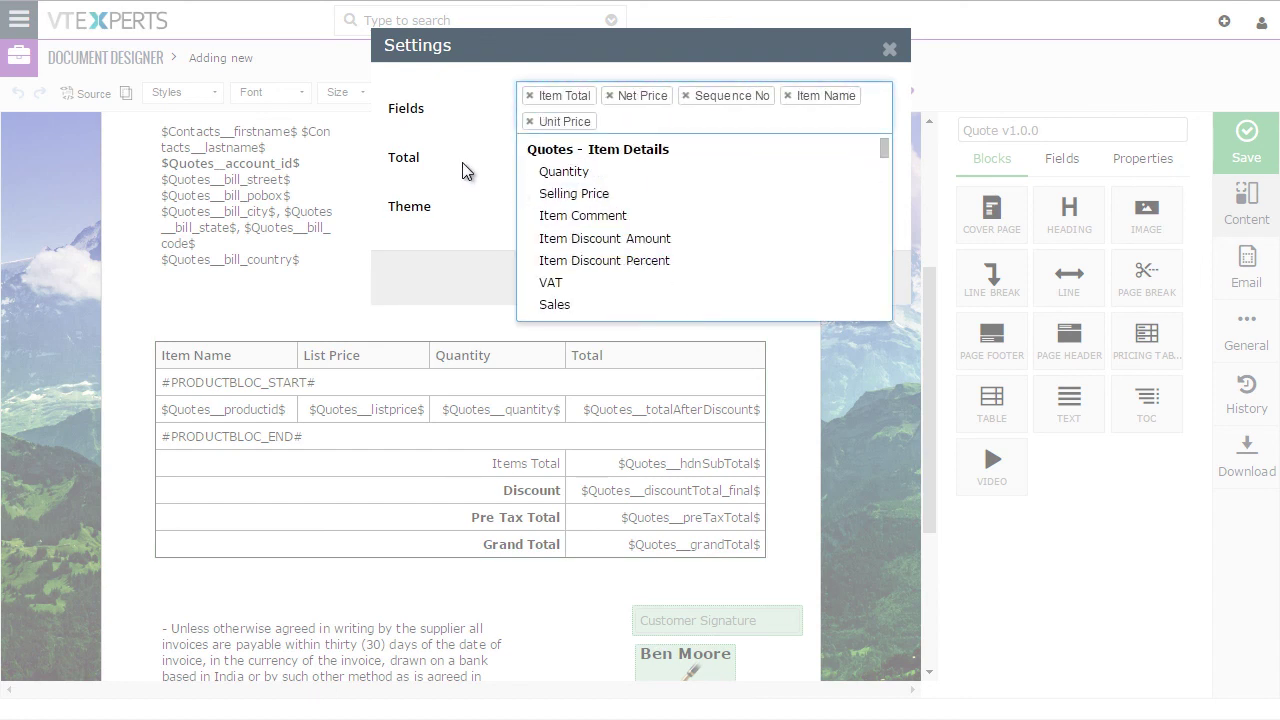
left_click(474, 162)
Add Items Total, Discount, Tax and Grand Total as the pricing table's total rows.
left_click(566, 152)
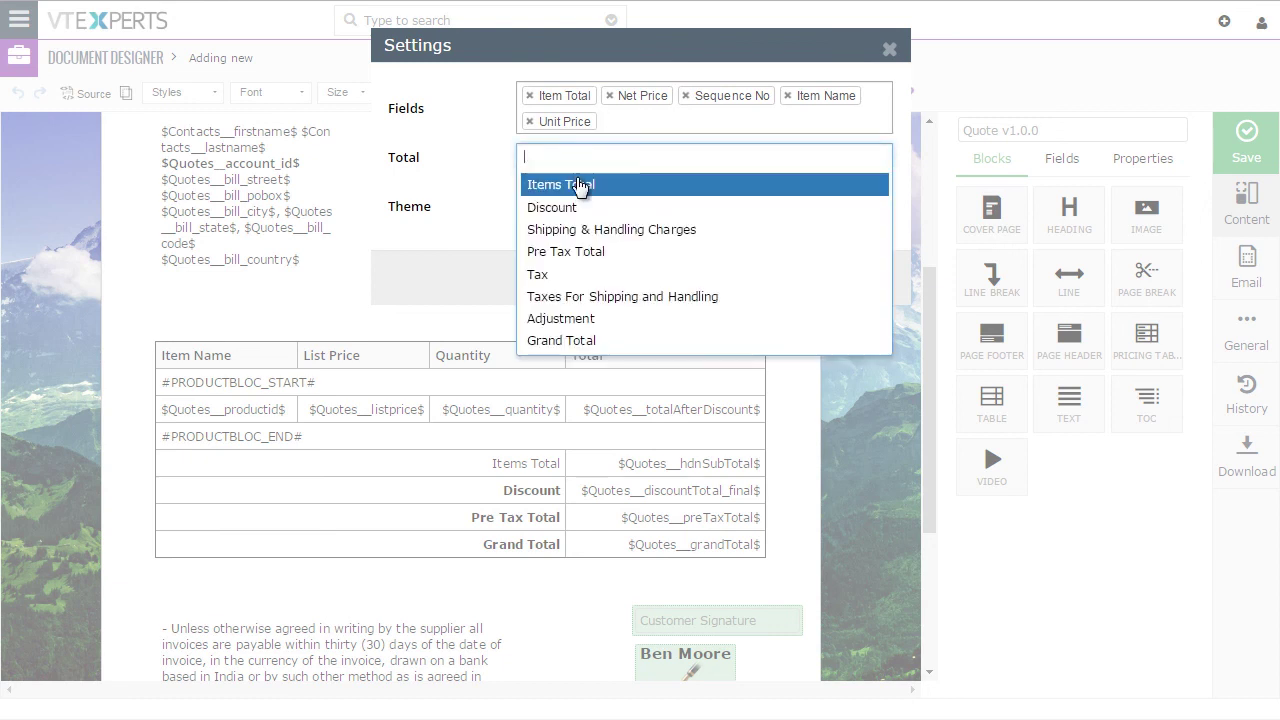
left_click(583, 183)
left_click(583, 184)
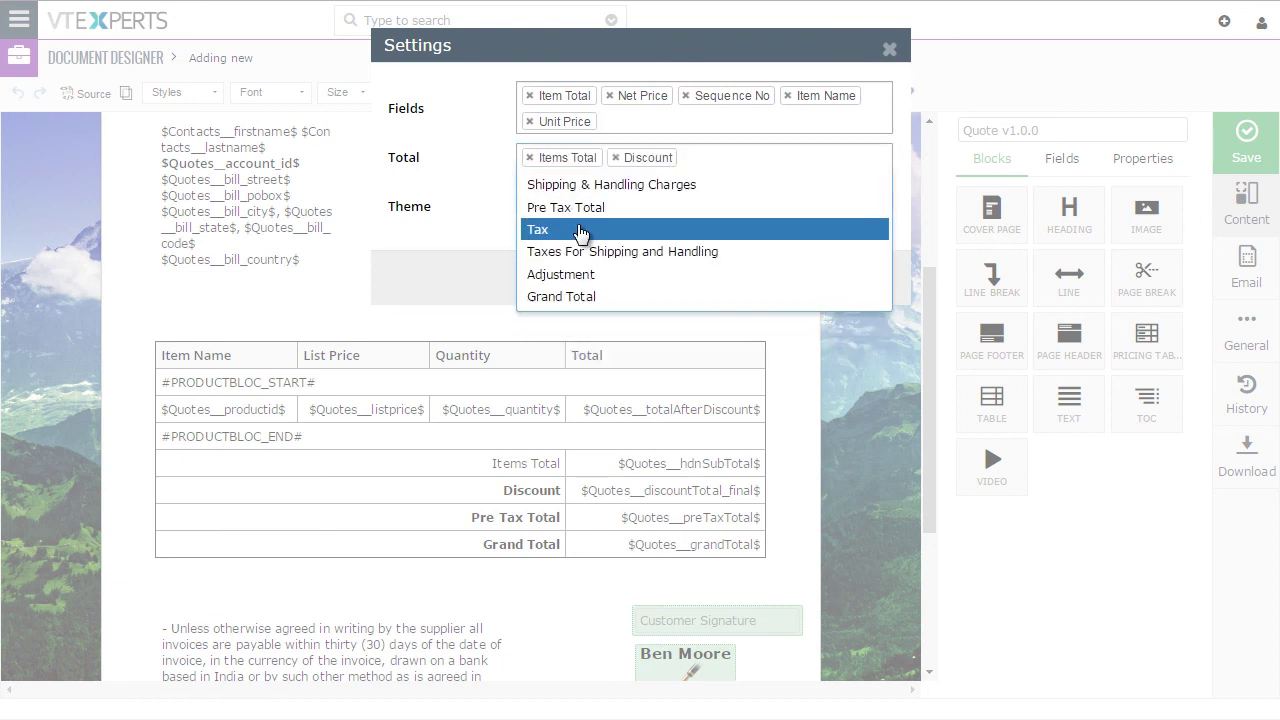
left_click(583, 231)
left_click(588, 274)
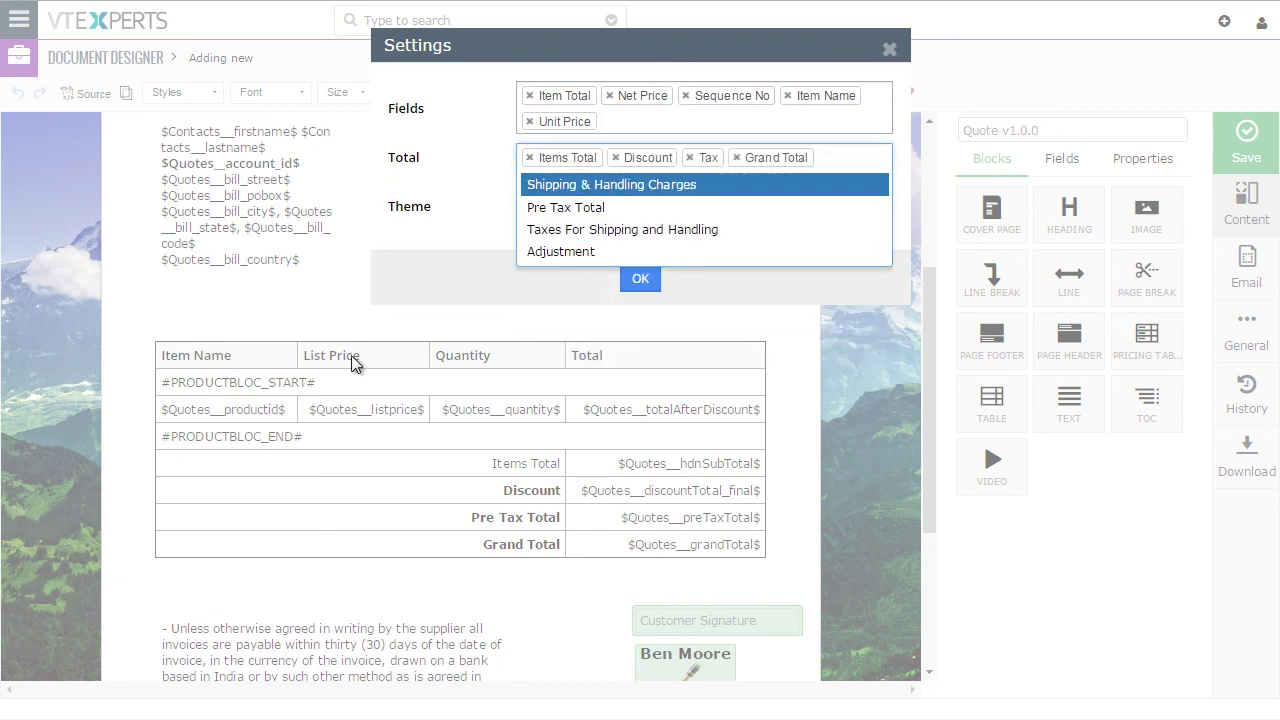
left_click(466, 196)
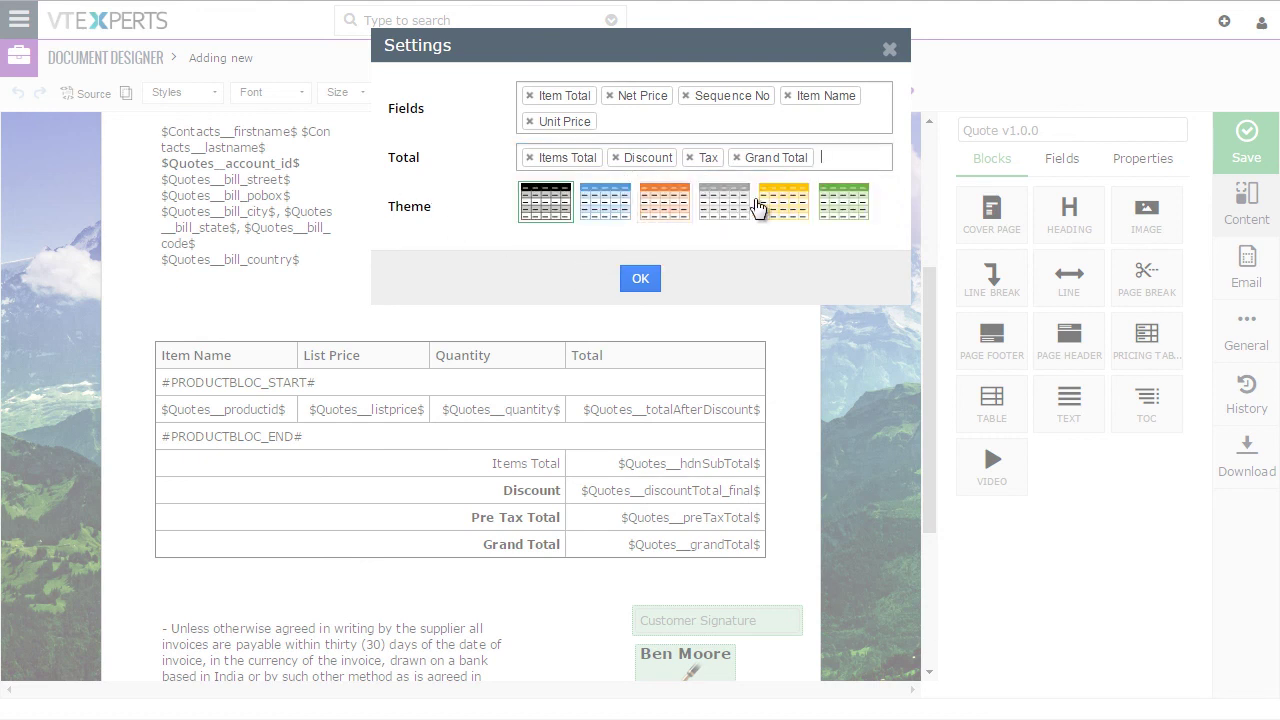
Choose the green theme for the new pricing table and apply its settings to the Quote template.
left_click(848, 208)
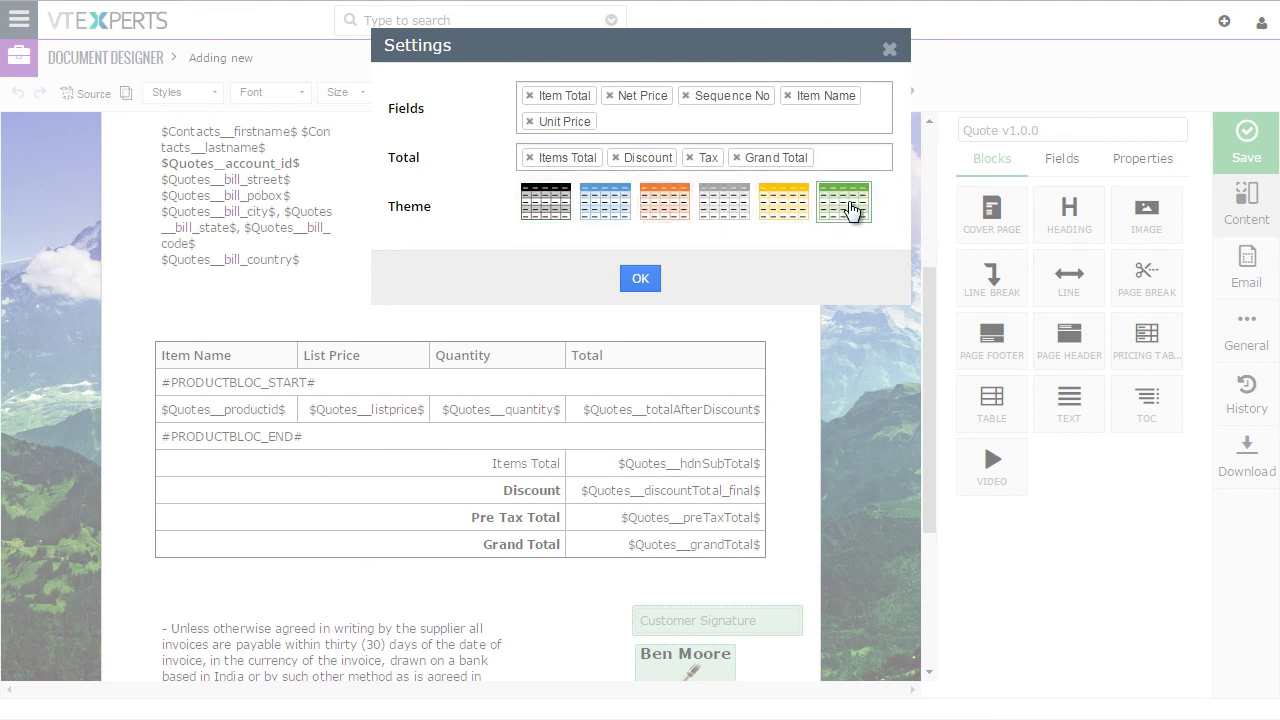
left_click(641, 279)
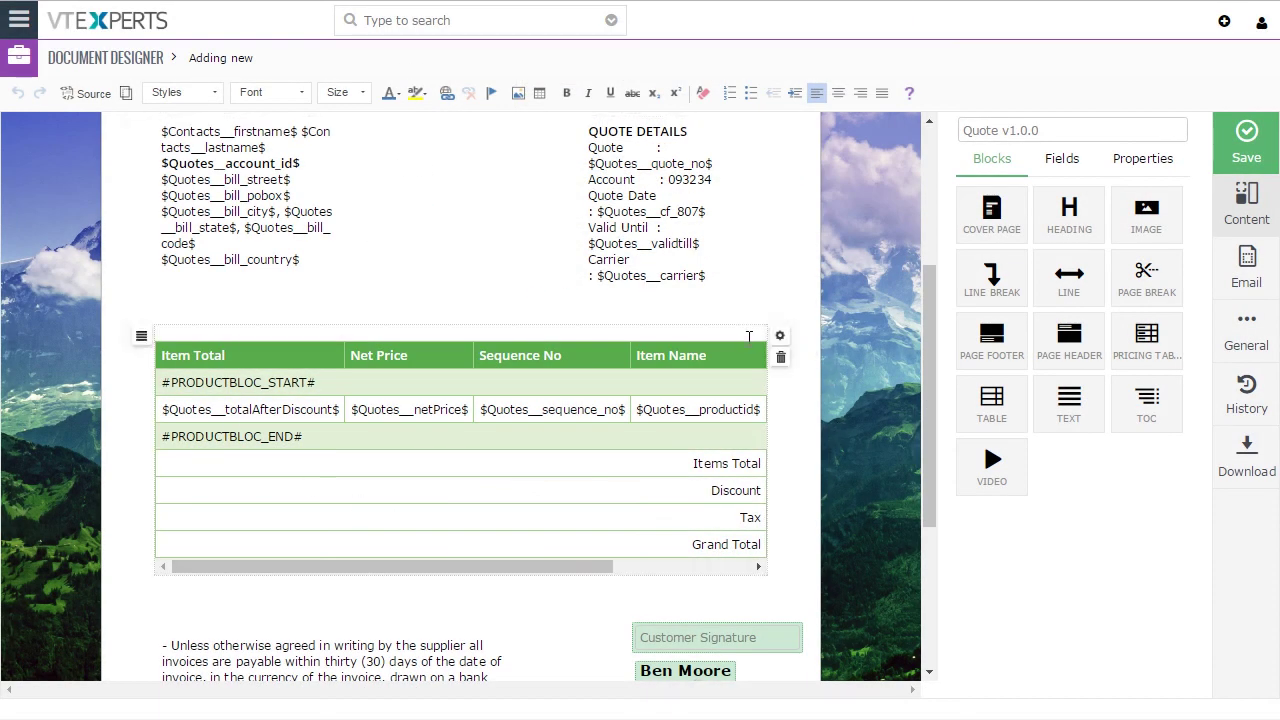
Change the pricing table's theme to orange, add Selling Price to its fields, and check the updated table in the document.
left_click(780, 340)
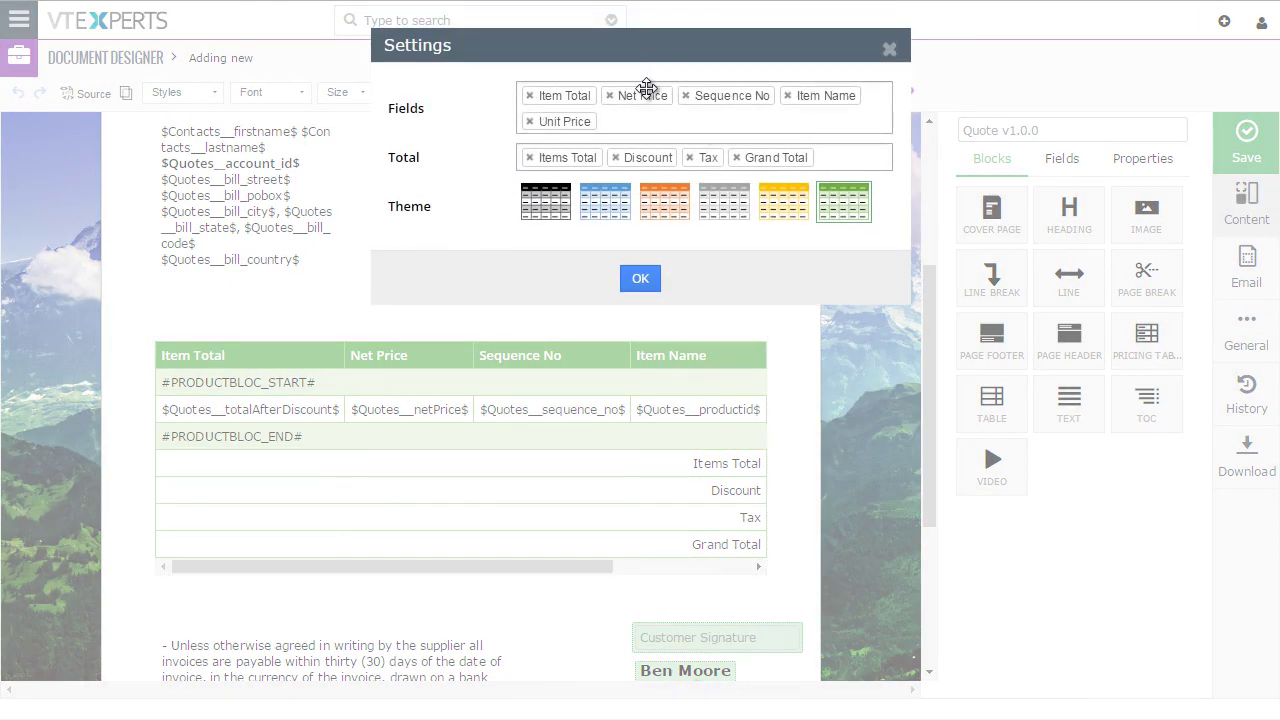
left_click(662, 212)
left_click(629, 114)
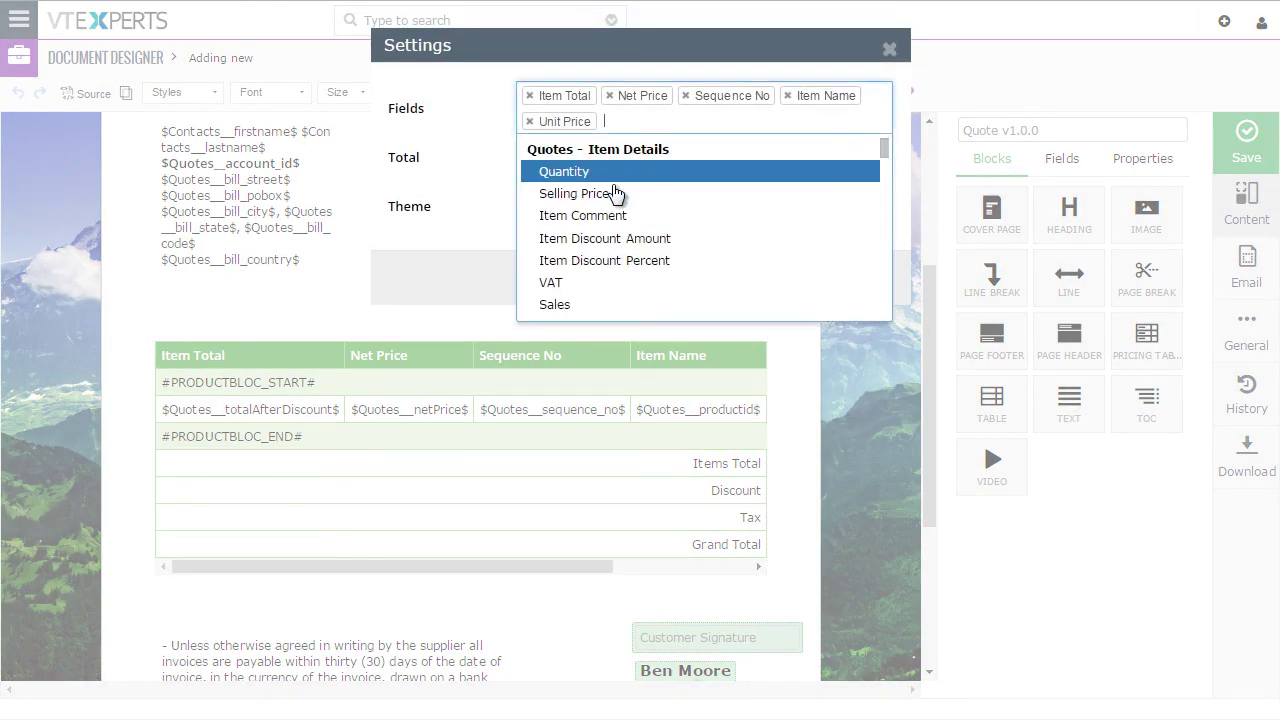
left_click(640, 196)
left_click(467, 176)
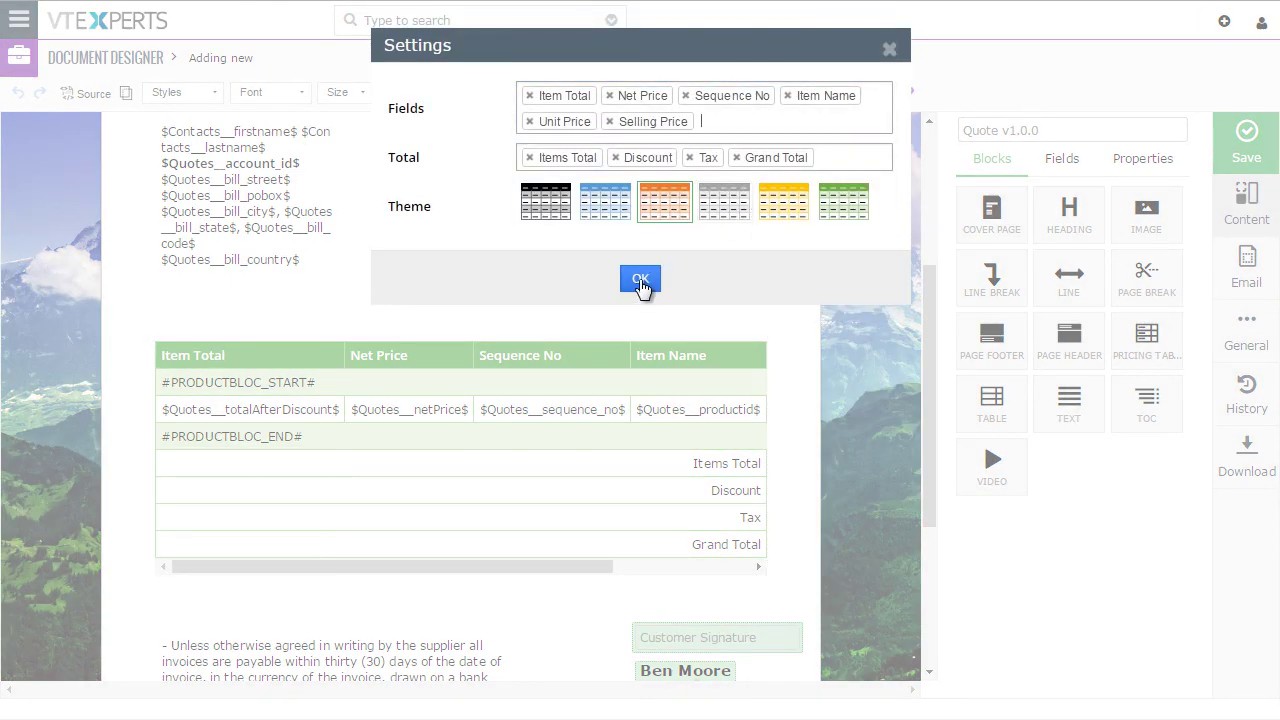
left_click(640, 280)
scroll(657, 457, "down", 2)
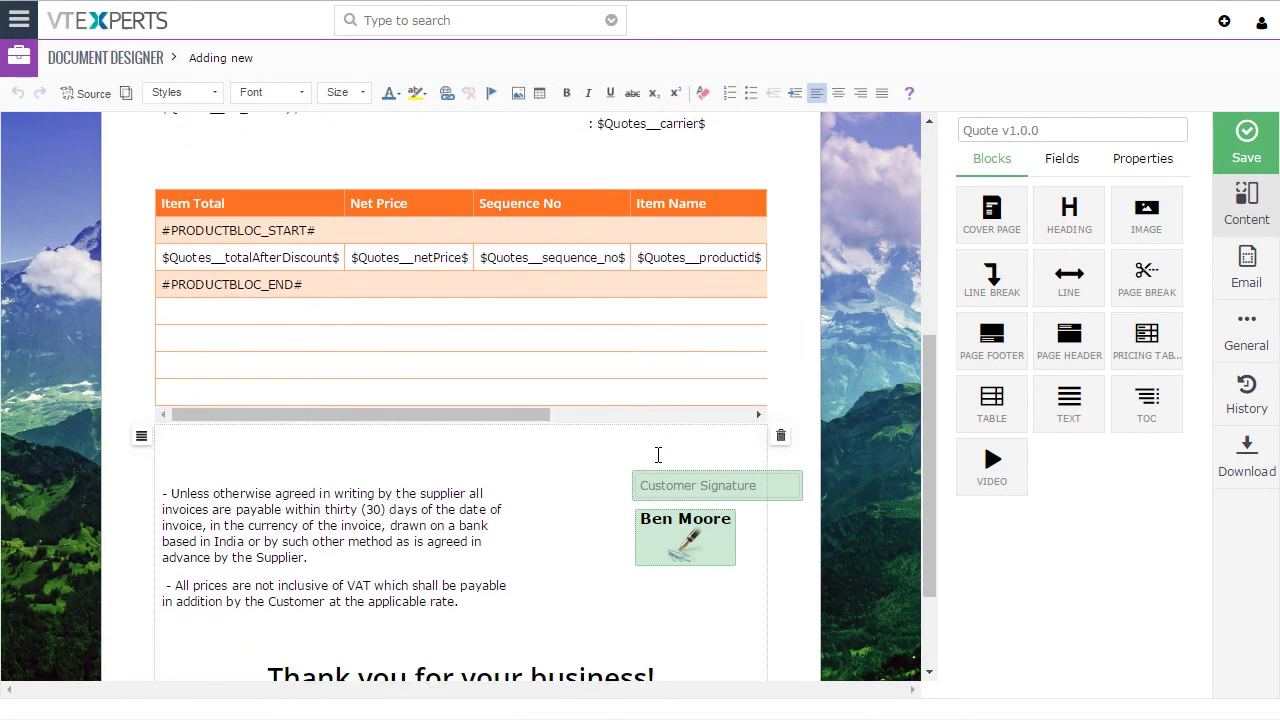
scroll(589, 391, "up", 1)
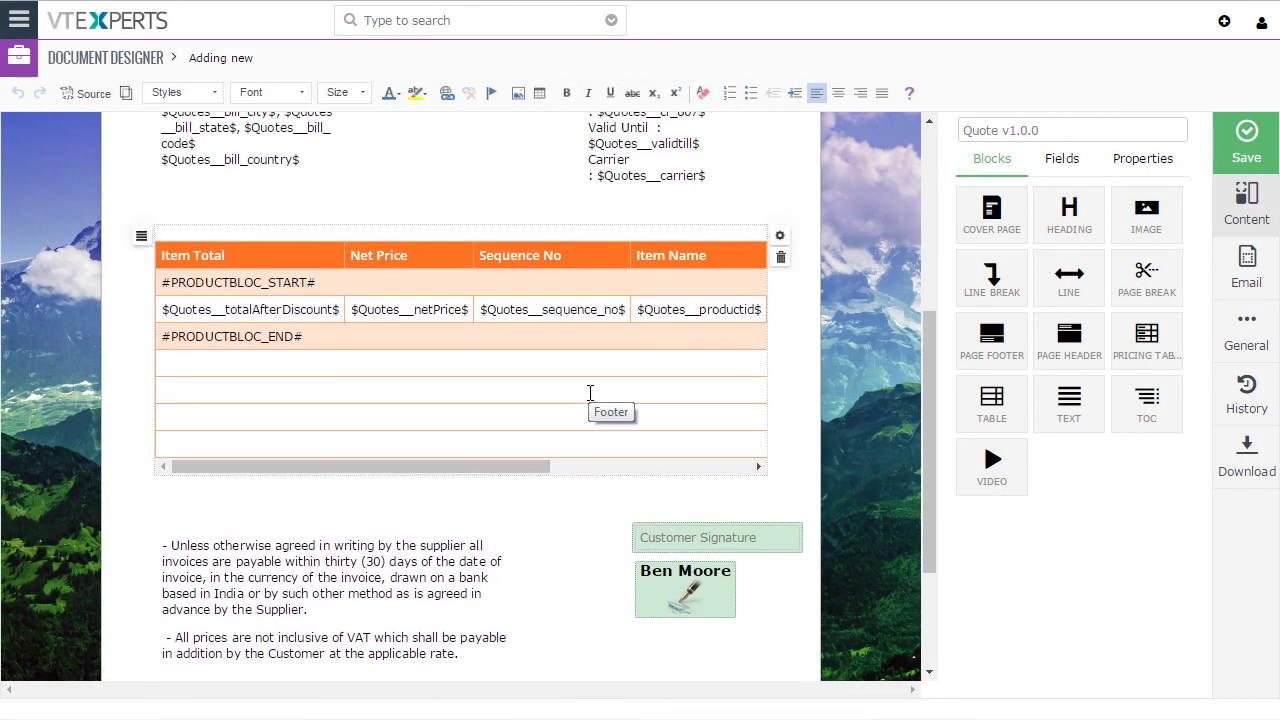